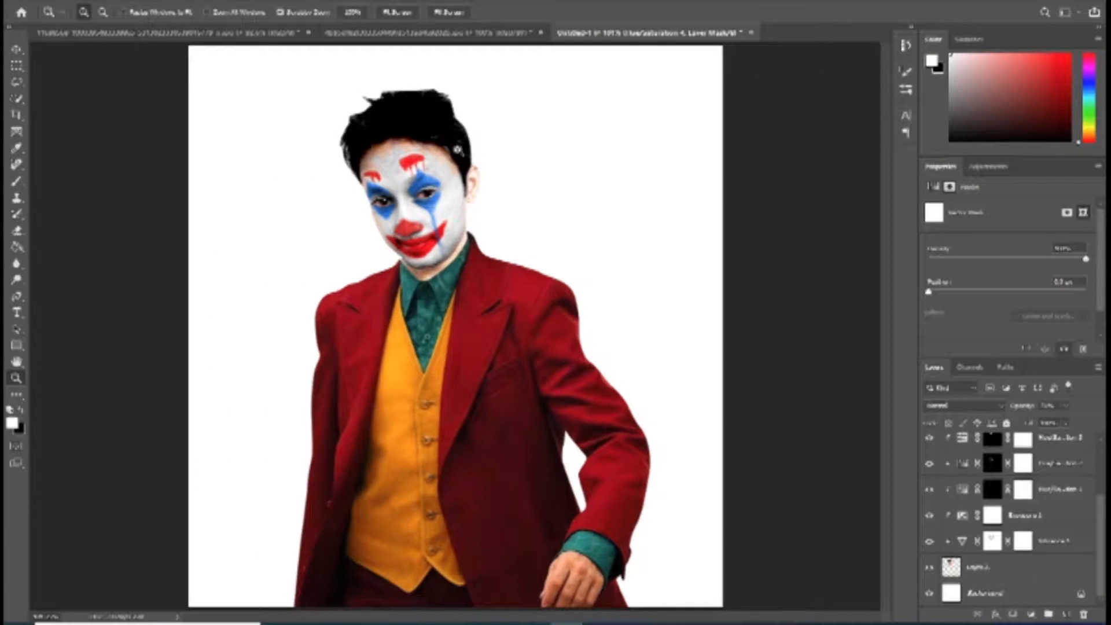
{"action": "left_click", "coordinate": [457, 150]}
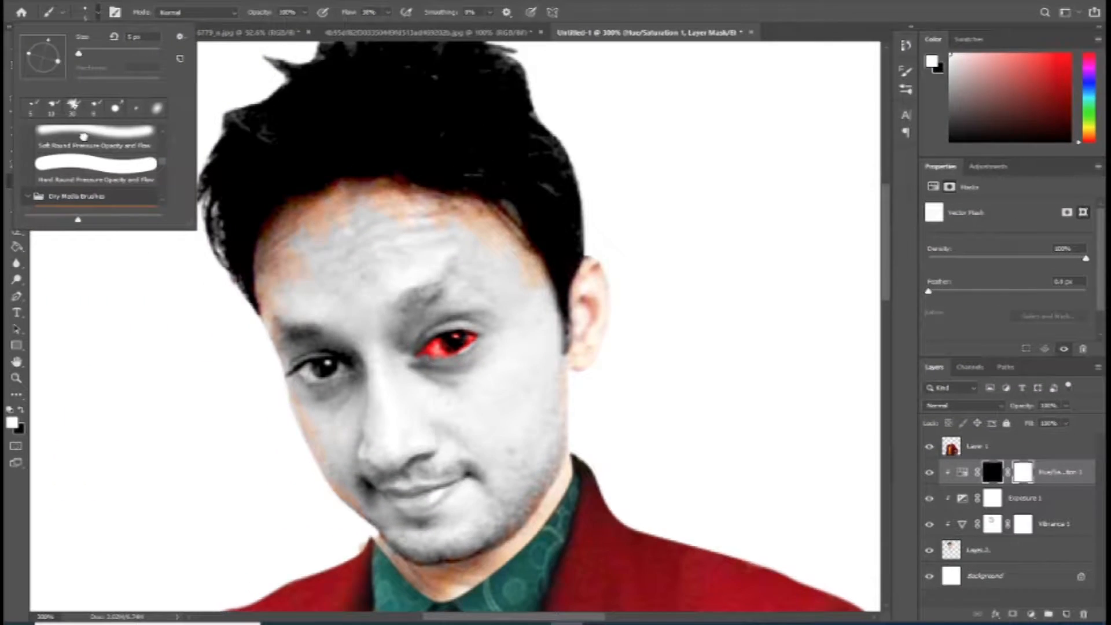
{"action": "key", "text": "Return"}
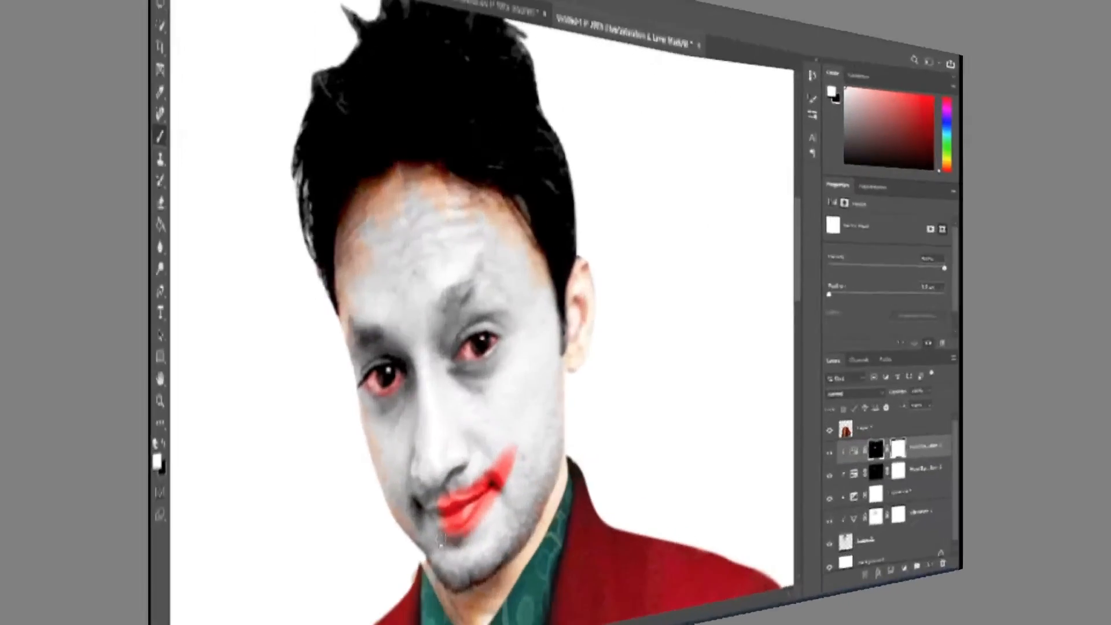
{"action": "left_click_drag", "start_coordinate": [401, 527], "coordinate": [435, 517]}
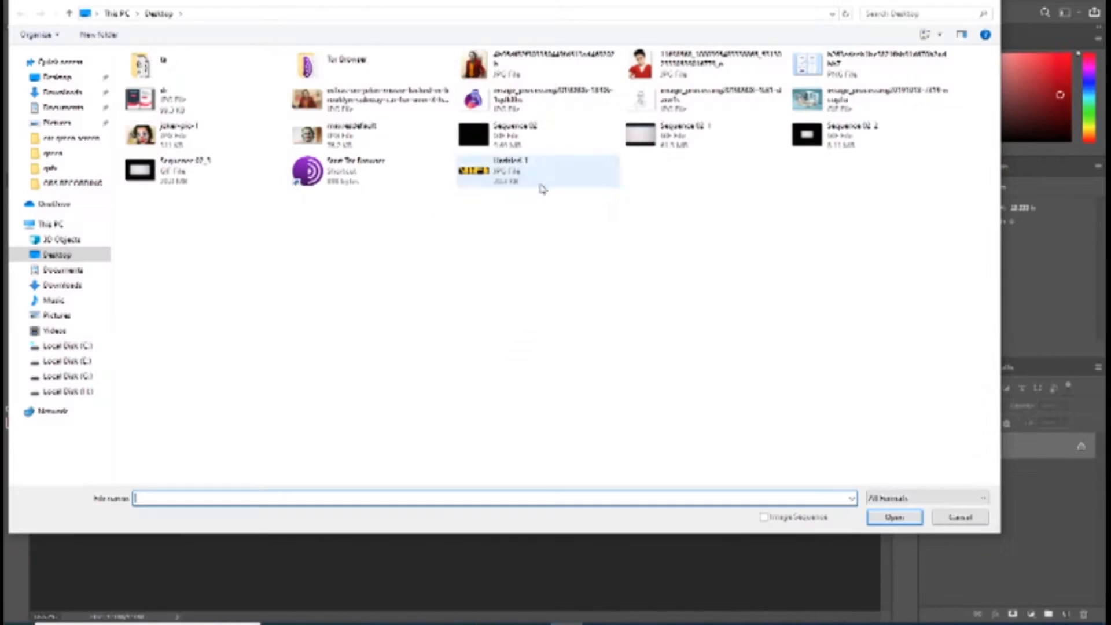
Step: Open the JPG photo of the Joker in the red suit from the Desktop folder
{"action": "double_click", "coordinate": [474, 64]}
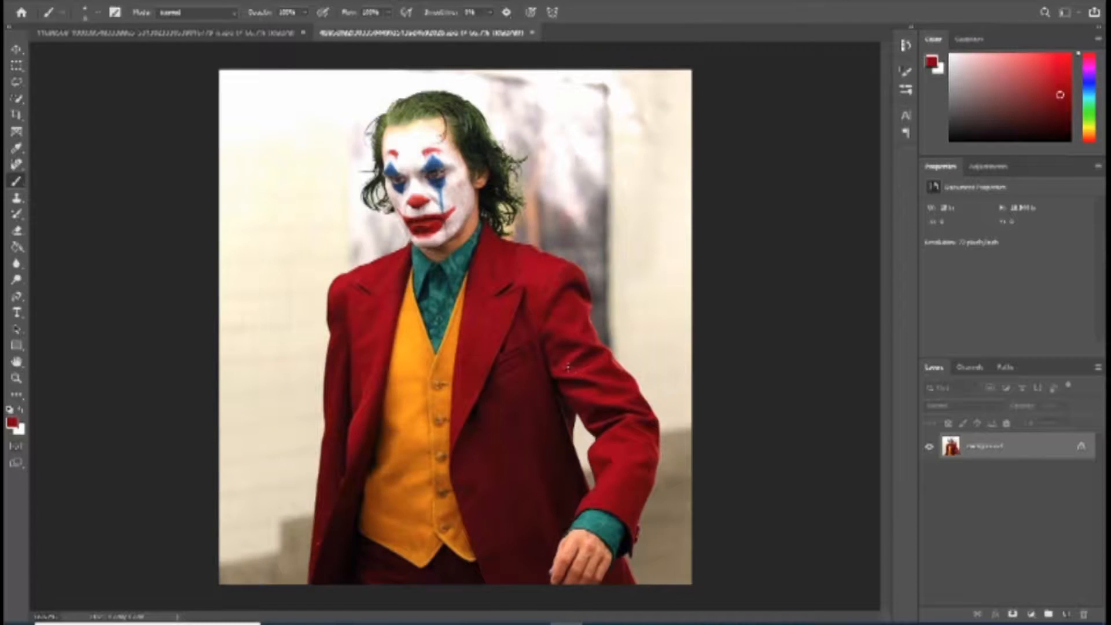
{"action": "key", "text": "z"}
{"action": "left_click", "coordinate": [509, 313]}
{"action": "left_click", "coordinate": [506, 322], "text": "alt"}
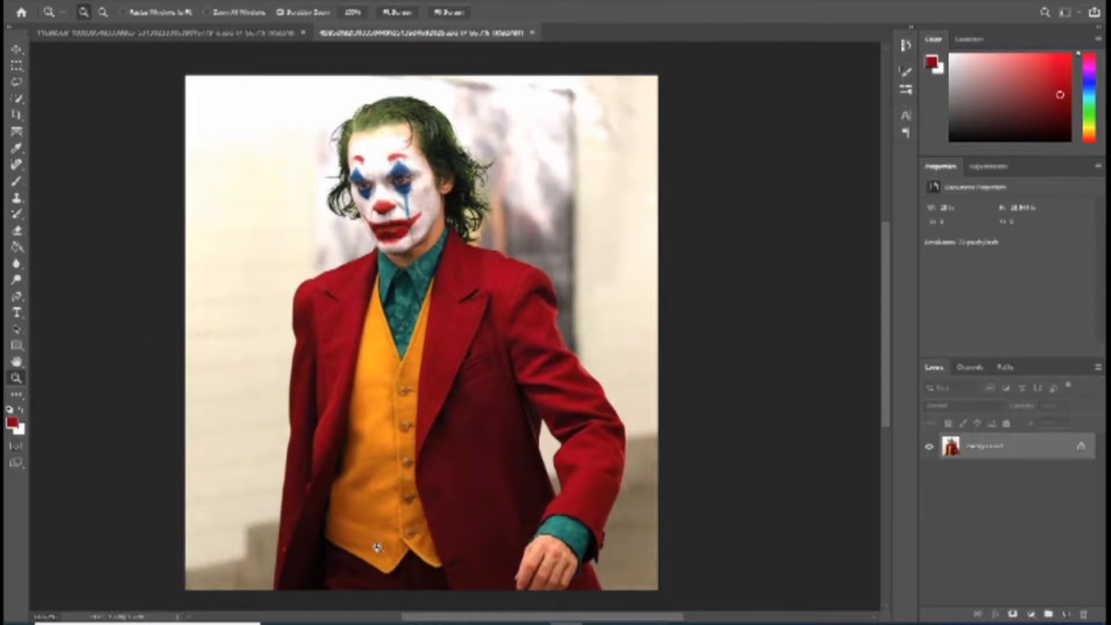
Step: Start a Pen path at the coat's lower outer hem and trace up the straight sleeve to the shoulder
{"action": "left_click", "coordinate": [378, 547]}
{"action": "left_click", "coordinate": [333, 544]}
{"action": "left_click_drag", "start_coordinate": [291, 519], "coordinate": [422, 377]}
{"action": "key", "text": "p"}
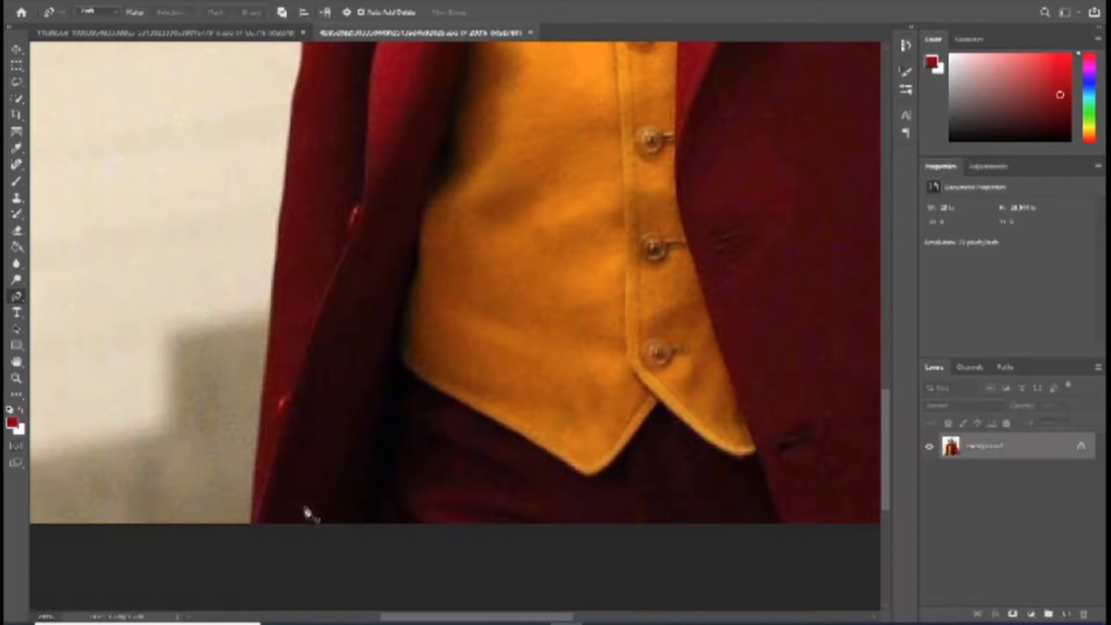
{"action": "left_click", "coordinate": [253, 525]}
{"action": "left_click_drag", "start_coordinate": [269, 346], "coordinate": [273, 311]}
{"action": "left_click_drag", "start_coordinate": [291, 189], "coordinate": [278, 307]}
{"action": "left_click_drag", "start_coordinate": [293, 231], "coordinate": [294, 224]}
{"action": "left_click_drag", "start_coordinate": [300, 139], "coordinate": [290, 245]}
{"action": "left_click_drag", "start_coordinate": [304, 153], "coordinate": [311, 264]}
{"action": "left_click_drag", "start_coordinate": [304, 181], "coordinate": [308, 318]}
{"action": "left_click_drag", "start_coordinate": [309, 250], "coordinate": [303, 337]}
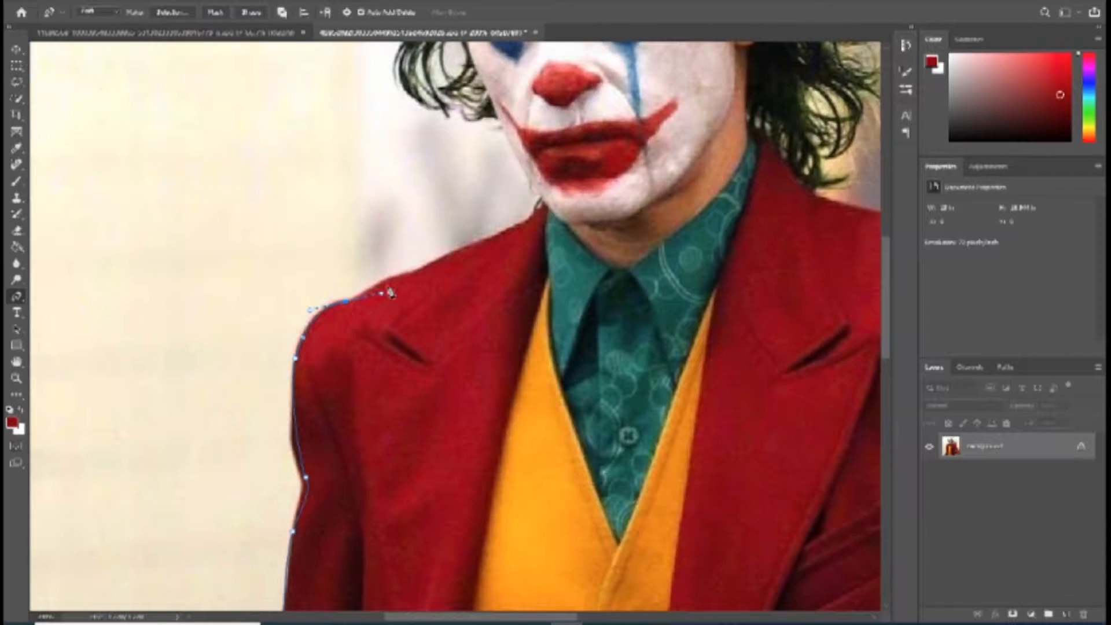
Step: Continue the path over the shoulder, along the green shirt collar and neckline, and across the opposite shoulder
{"action": "left_click_drag", "start_coordinate": [463, 265], "coordinate": [450, 305]}
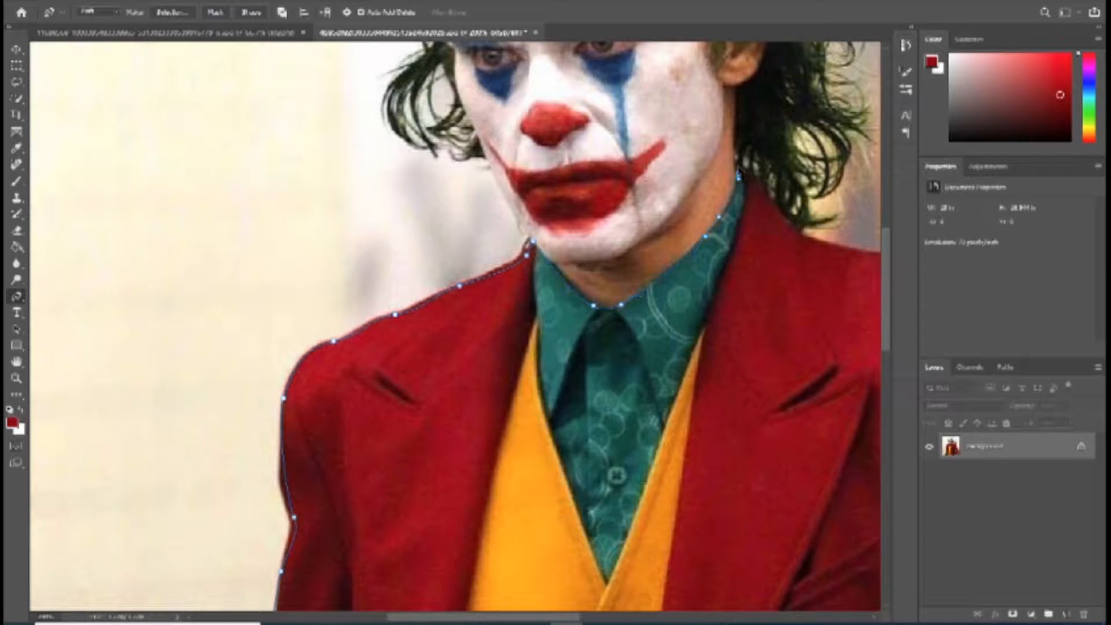
{"action": "left_click_drag", "start_coordinate": [803, 243], "coordinate": [673, 203]}
{"action": "left_click_drag", "start_coordinate": [674, 198], "coordinate": [728, 218]}
{"action": "left_click_drag", "start_coordinate": [856, 266], "coordinate": [855, 264]}
{"action": "left_click_drag", "start_coordinate": [836, 280], "coordinate": [586, 173]}
{"action": "left_click_drag", "start_coordinate": [682, 217], "coordinate": [694, 260]}
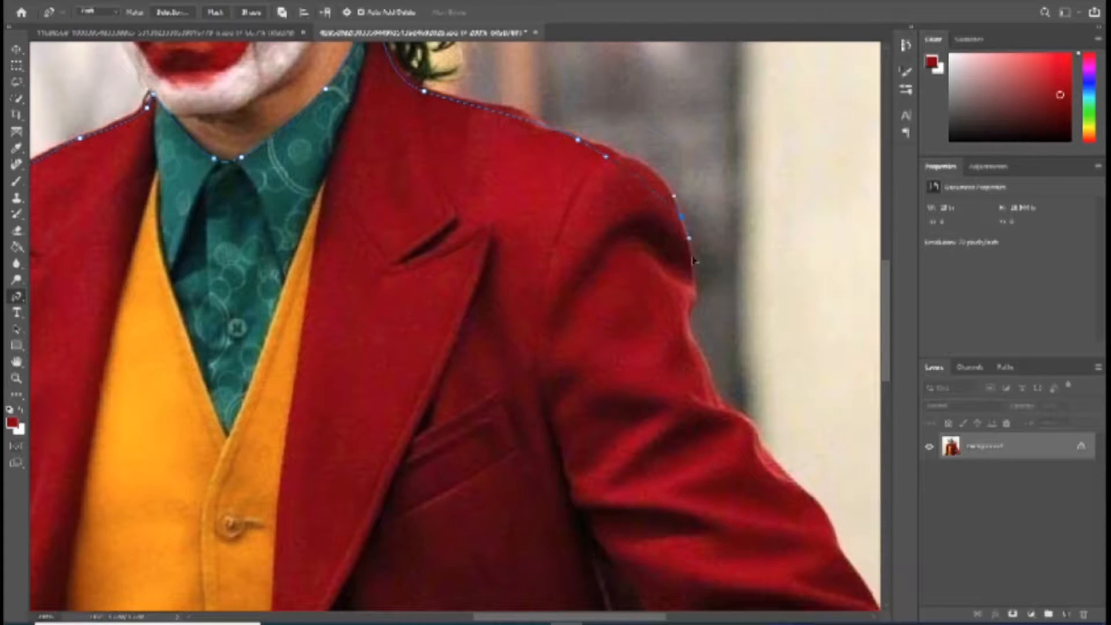
Step: Trace the outer edge of the bent sleeve down to the cuff, undoing misplaced anchor points
{"action": "left_click_drag", "start_coordinate": [692, 314], "coordinate": [691, 342]}
{"action": "left_click_drag", "start_coordinate": [804, 492], "coordinate": [610, 246]}
{"action": "left_click_drag", "start_coordinate": [698, 405], "coordinate": [754, 117]}
{"action": "left_click_drag", "start_coordinate": [714, 342], "coordinate": [681, 430]}
{"action": "key", "text": "ctrl+z"}
{"action": "key", "text": "ctrl+z"}
{"action": "left_click_drag", "start_coordinate": [764, 182], "coordinate": [751, 247]}
{"action": "left_click_drag", "start_coordinate": [726, 325], "coordinate": [704, 361]}
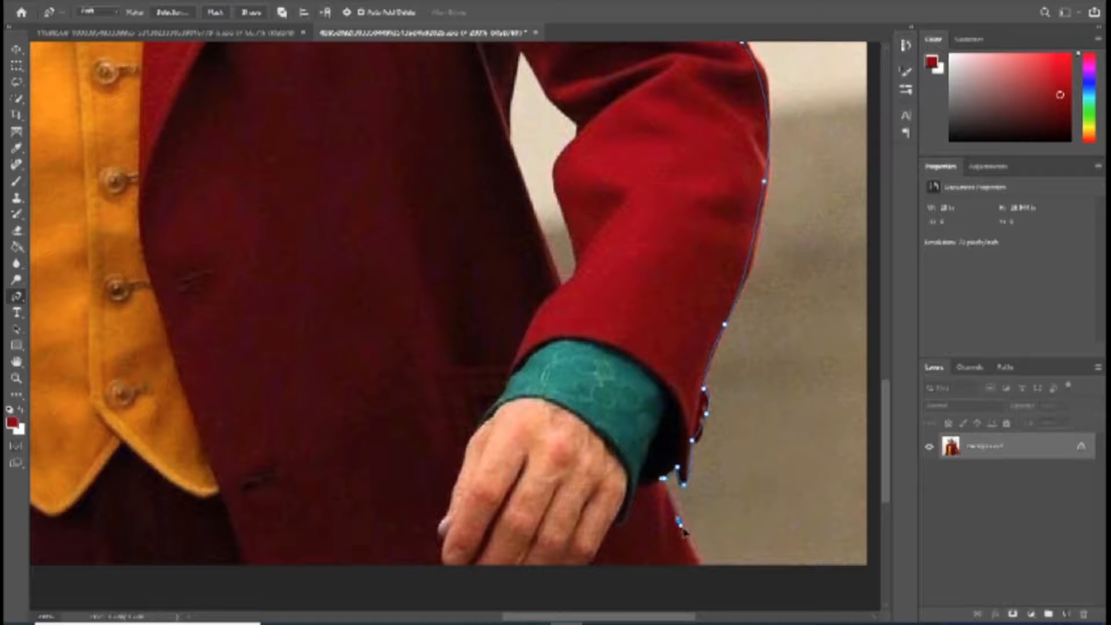
Step: Close the suit path along the photo's lower edge and convert it to a selection
{"action": "left_click_drag", "start_coordinate": [541, 550], "coordinate": [737, 358]}
{"action": "left_click_drag", "start_coordinate": [186, 314], "coordinate": [388, 335]}
{"action": "left_click", "coordinate": [114, 392]}
{"action": "right_click", "coordinate": [384, 267]}
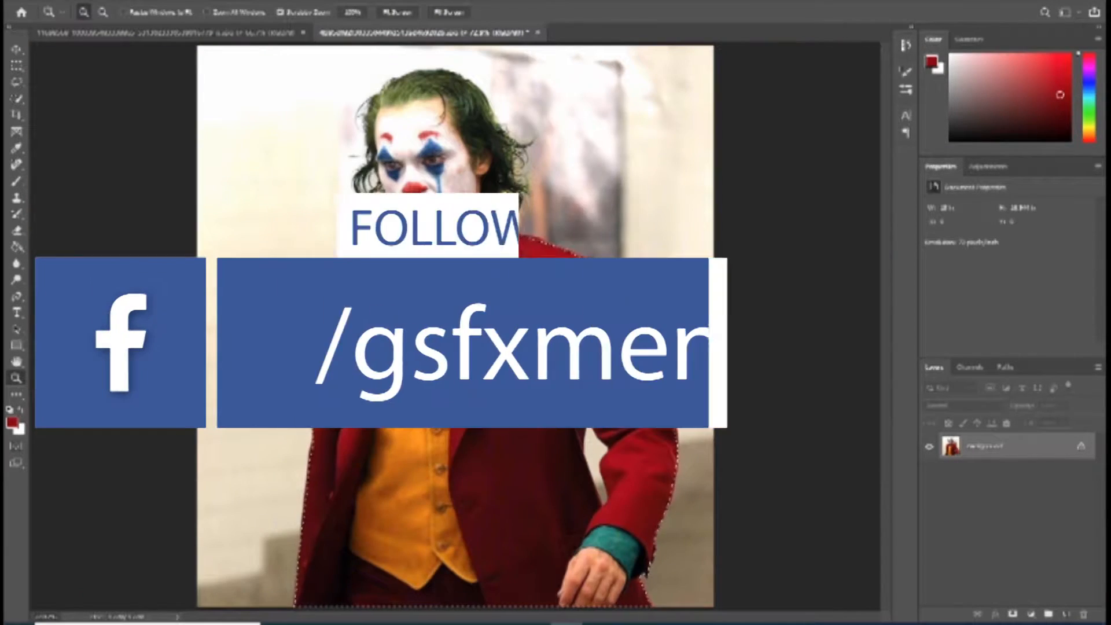
Step: Create a new white document and paste the copied suit cutout into it
{"action": "key", "text": "ctrl+n"}
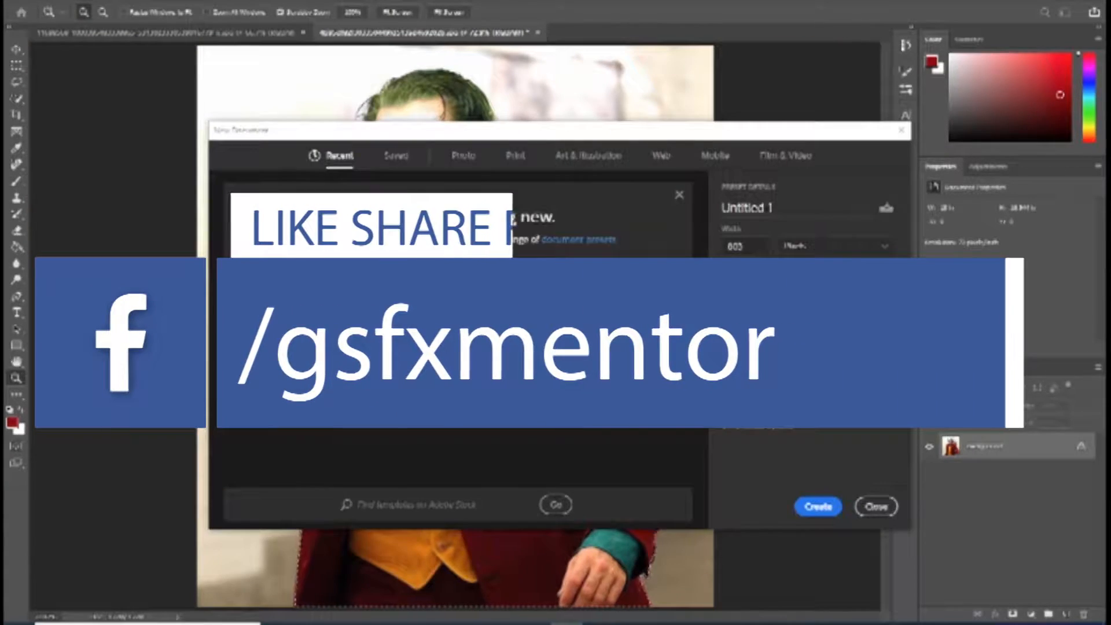
{"action": "left_click", "coordinate": [818, 506]}
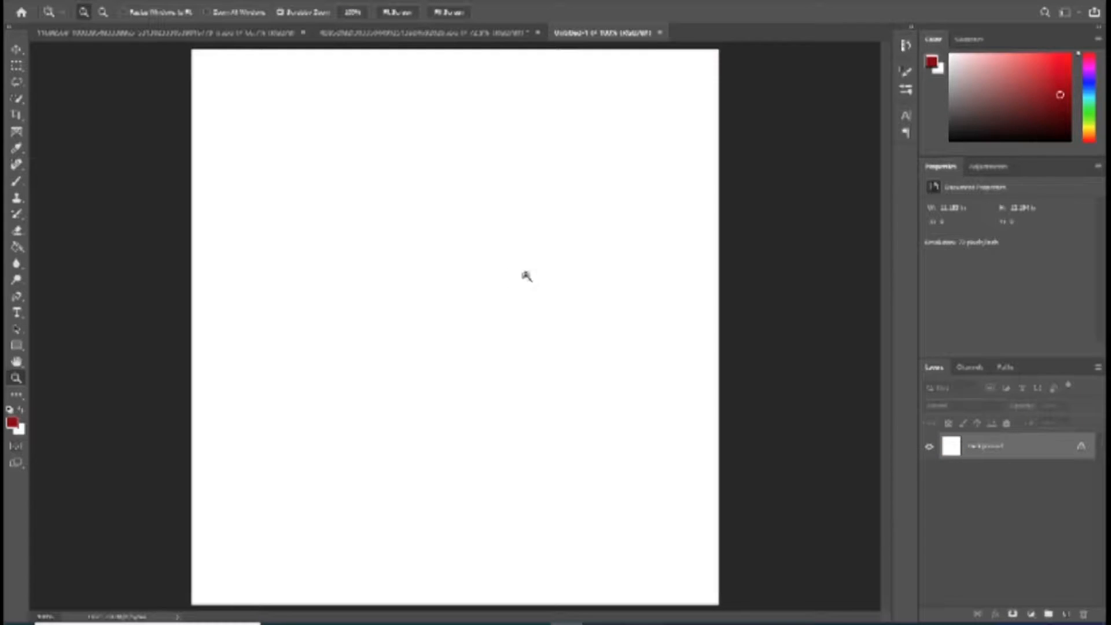
{"action": "key", "text": "ctrl+v"}
{"action": "key", "text": "ctrl+minus"}
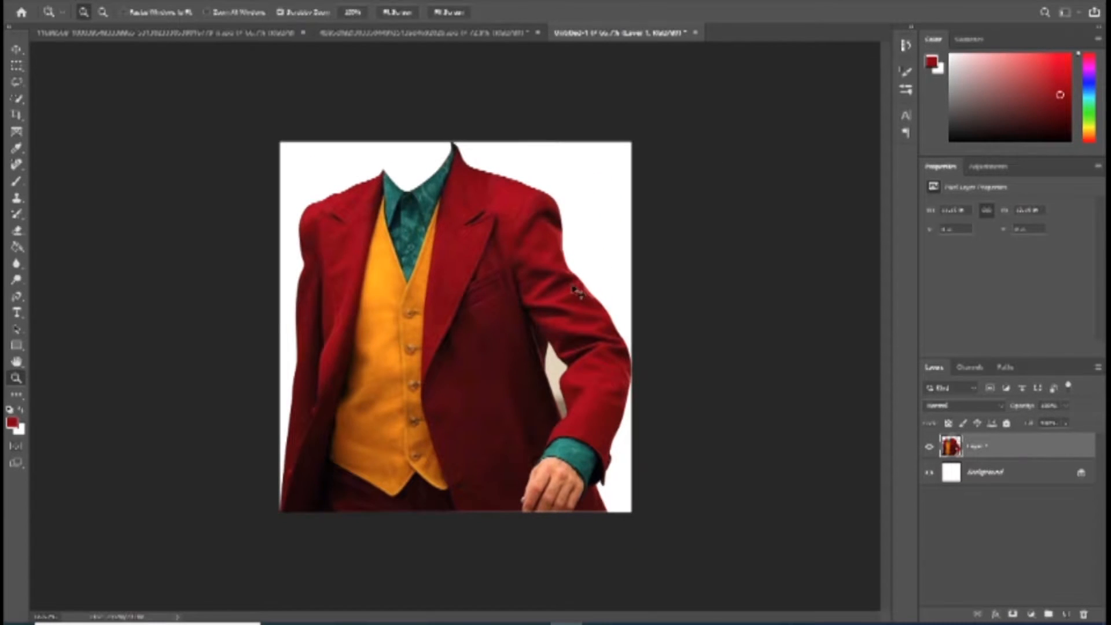
Step: Scale the suit down and place it at the lower edge of the canvas, leaving room for a head
{"action": "key", "text": "ctrl+t"}
{"action": "left_click_drag", "start_coordinate": [631, 142], "coordinate": [514, 264]}
{"action": "left_click_drag", "start_coordinate": [456, 342], "coordinate": [516, 339]}
{"action": "key", "text": "Return"}
Step: Trace a Pen path around the leftover beige background in the gap between the bent arm and the coat
{"action": "left_click", "coordinate": [589, 480]}
{"action": "left_click", "coordinate": [588, 479]}
{"action": "left_click_drag", "start_coordinate": [589, 480], "coordinate": [531, 337]}
{"action": "left_click", "coordinate": [553, 370]}
{"action": "left_click", "coordinate": [553, 369]}
{"action": "key", "text": "p"}
{"action": "left_click", "coordinate": [492, 213]}
{"action": "left_click", "coordinate": [480, 279]}
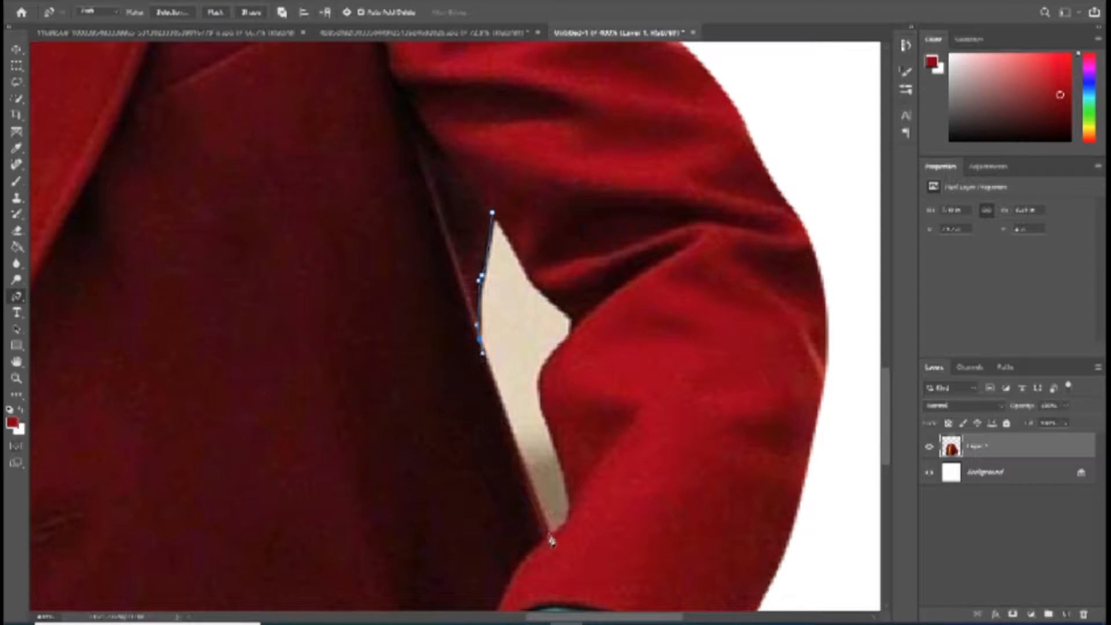
{"action": "left_click", "coordinate": [573, 491]}
{"action": "left_click", "coordinate": [542, 384]}
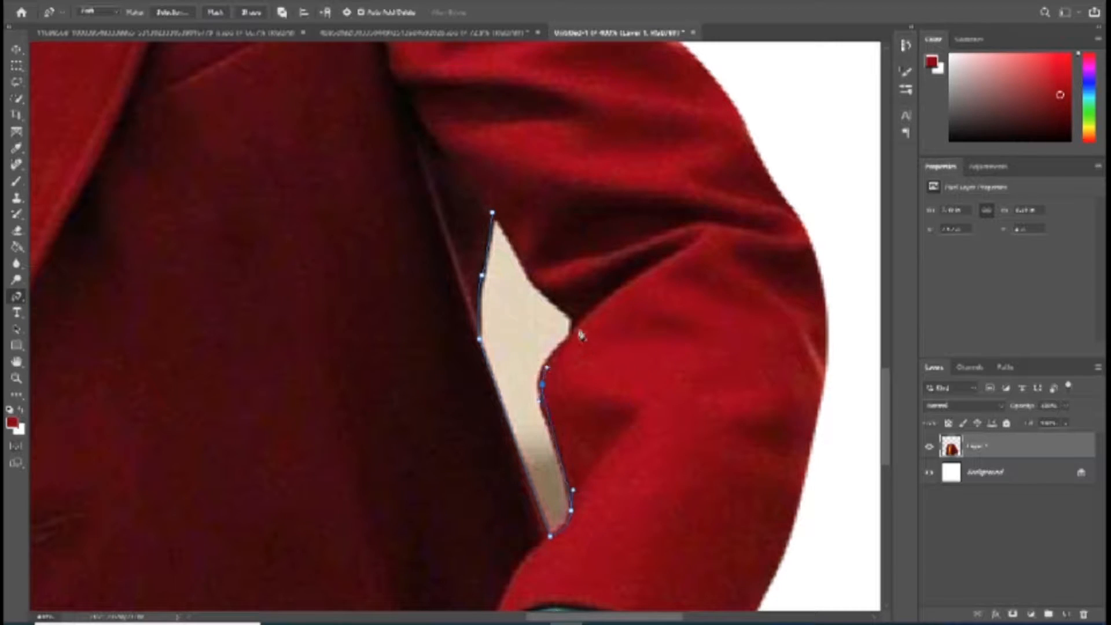
Step: Convert the gap path to a selection and delete the background inside it
{"action": "key", "text": "ctrl+Return"}
{"action": "key", "text": "Delete"}
{"action": "key", "text": "z"}
{"action": "key", "text": "ctrl+0"}
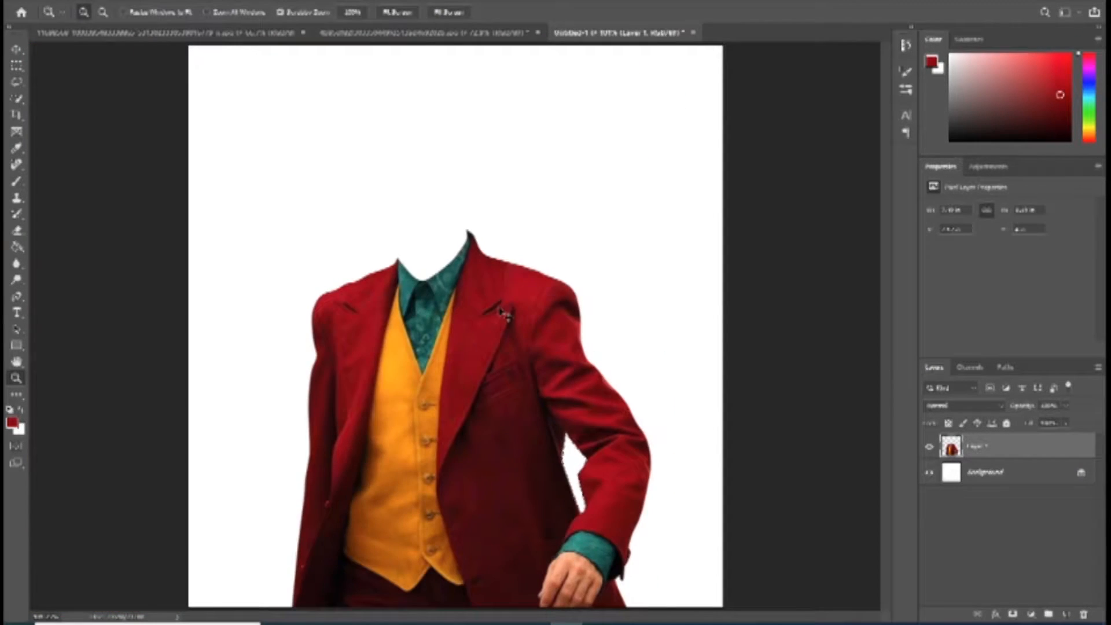
Step: Switch to the portrait photo of the man in the red V-neck sweater
{"action": "left_click", "coordinate": [424, 34]}
{"action": "left_click", "coordinate": [458, 169]}
{"action": "left_click", "coordinate": [217, 35]}
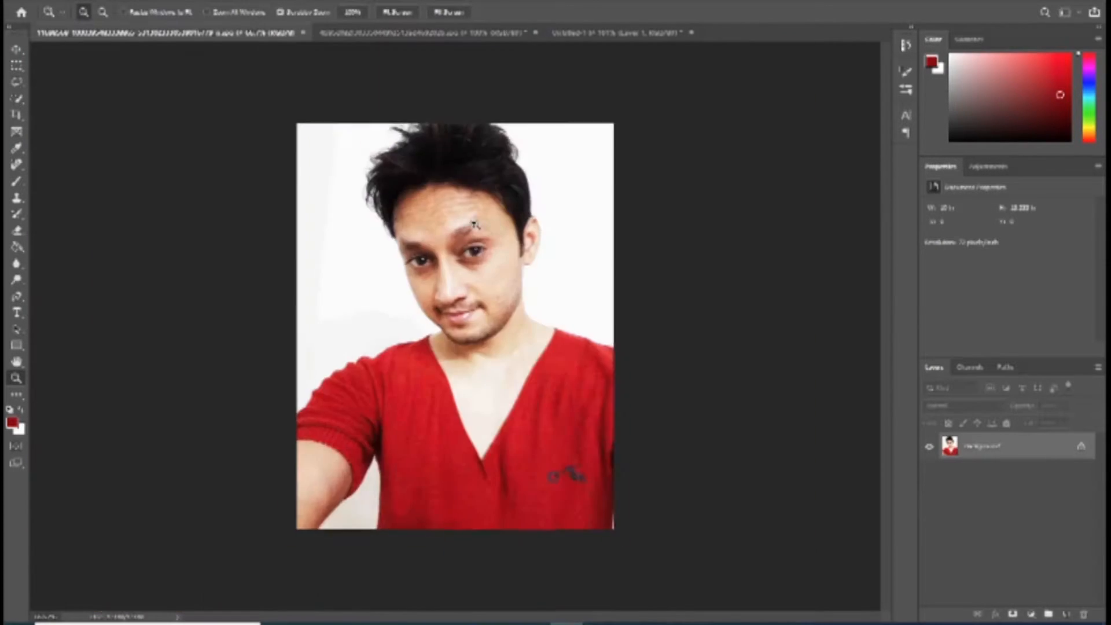
{"action": "left_click", "coordinate": [487, 245]}
{"action": "left_click", "coordinate": [511, 267]}
{"action": "left_click", "coordinate": [521, 311]}
{"action": "left_click", "coordinate": [519, 309], "text": "alt"}
{"action": "left_click", "coordinate": [518, 308], "text": "alt"}
{"action": "left_click", "coordinate": [519, 309], "text": "alt"}
Step: Start a Pen path at the point of the V-neck and trace the sweater's neckline up to the neck
{"action": "key", "text": "p"}
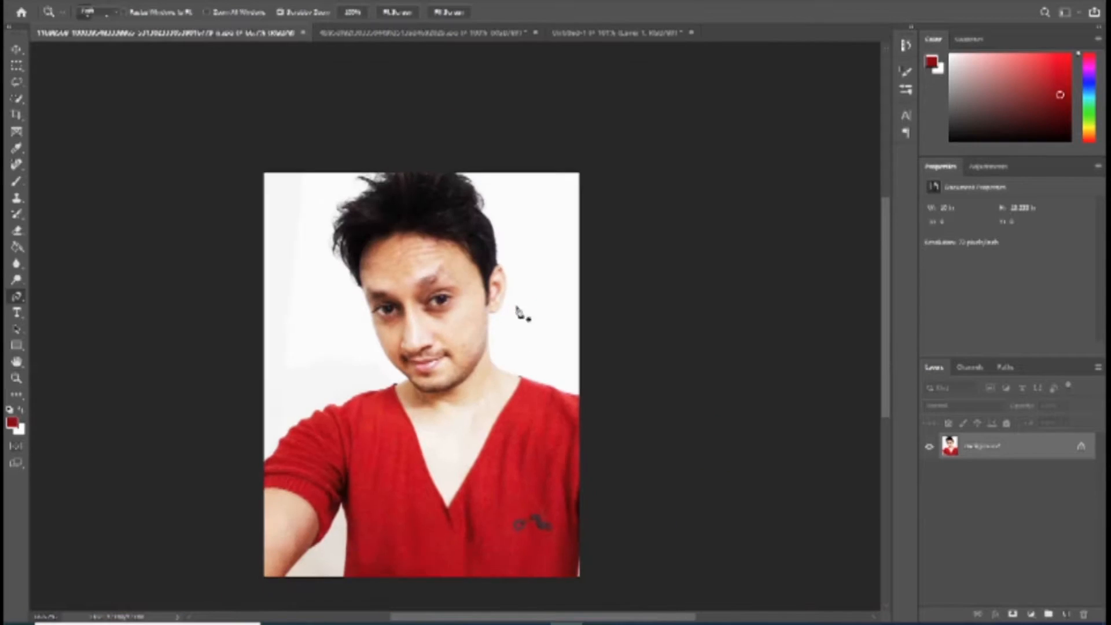
{"action": "left_click", "coordinate": [448, 507]}
{"action": "left_click", "coordinate": [414, 428]}
{"action": "key", "text": "z"}
{"action": "left_click", "coordinate": [396, 386]}
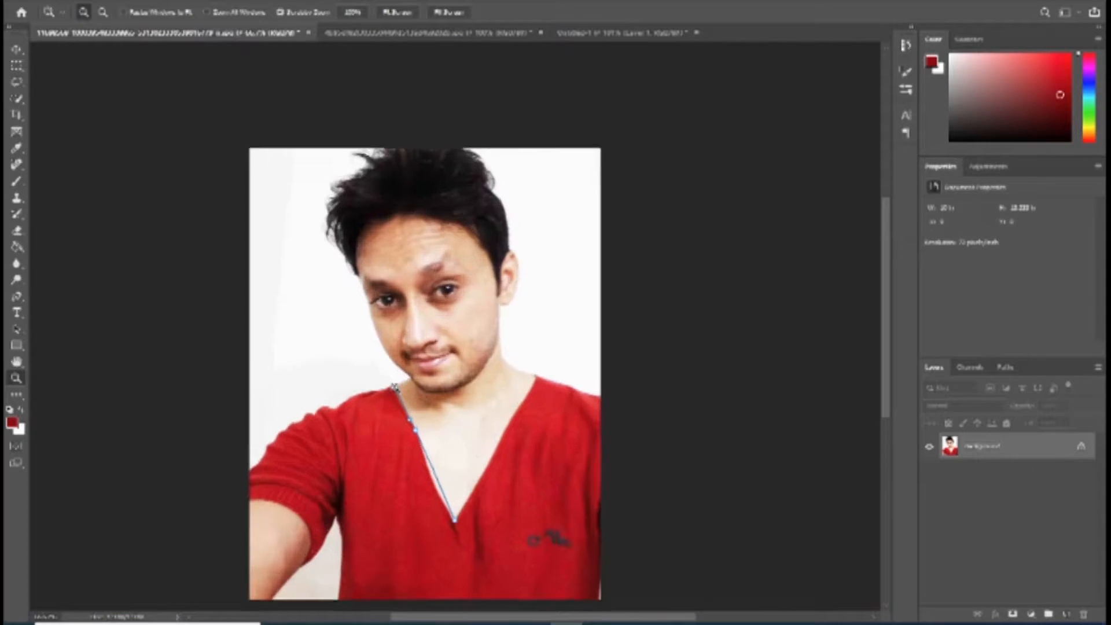
{"action": "left_click", "coordinate": [395, 387]}
{"action": "left_click", "coordinate": [396, 387]}
{"action": "key", "text": "p"}
{"action": "left_click", "coordinate": [399, 389]}
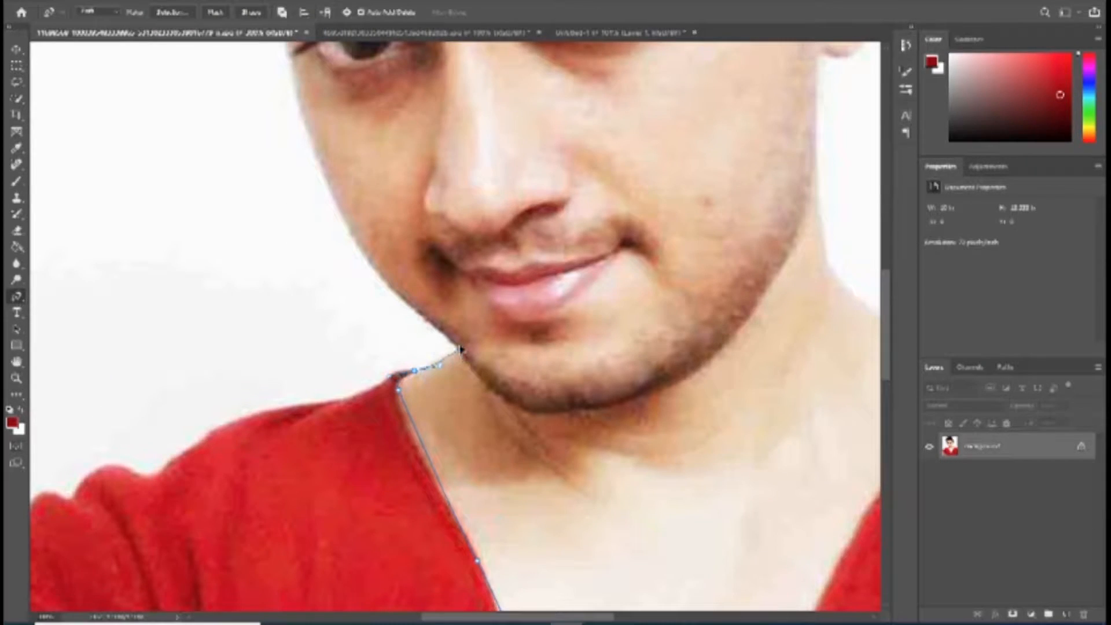
Step: Continue the path from the neck up along the jaw and cheek to the temple
{"action": "left_click_drag", "start_coordinate": [424, 324], "coordinate": [456, 368]}
{"action": "left_click", "coordinate": [405, 312]}
{"action": "left_click_drag", "start_coordinate": [354, 203], "coordinate": [394, 320]}
{"action": "left_click_drag", "start_coordinate": [366, 253], "coordinate": [363, 222]}
{"action": "left_click_drag", "start_coordinate": [353, 180], "coordinate": [343, 156]}
{"action": "left_click_drag", "start_coordinate": [324, 118], "coordinate": [370, 281]}
Step: Trace the side of the hair from the temple up to the protruding lock near the crown
{"action": "left_click_drag", "start_coordinate": [348, 241], "coordinate": [401, 353]}
{"action": "left_click_drag", "start_coordinate": [353, 304], "coordinate": [339, 268]}
{"action": "left_click_drag", "start_coordinate": [334, 230], "coordinate": [334, 224]}
{"action": "left_click_drag", "start_coordinate": [335, 166], "coordinate": [348, 303]}
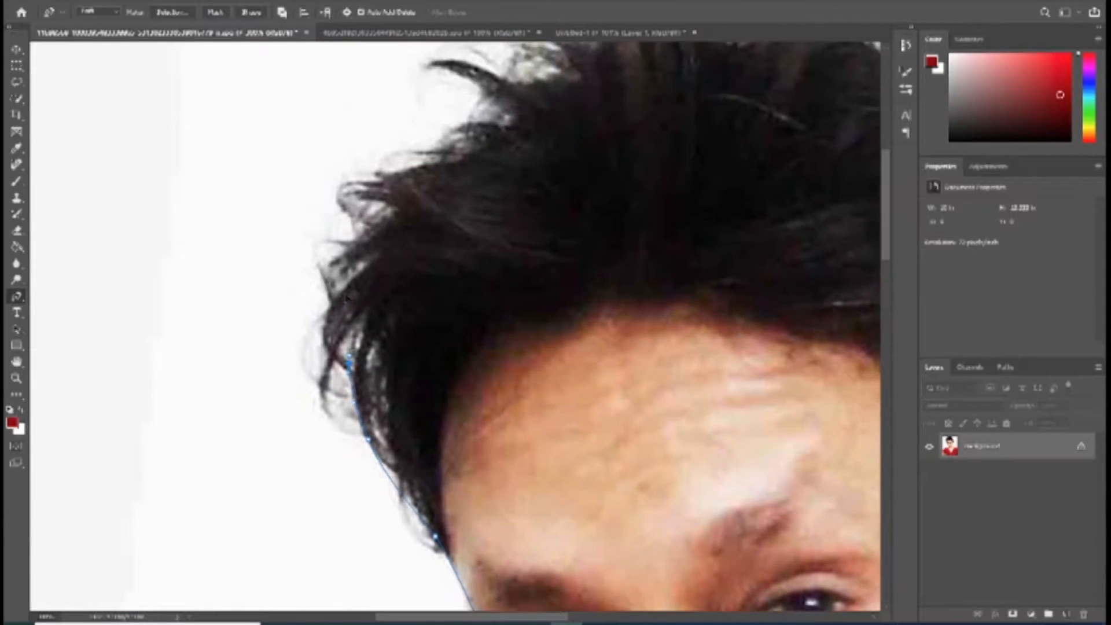
{"action": "left_click_drag", "start_coordinate": [473, 150], "coordinate": [482, 141]}
{"action": "left_click_drag", "start_coordinate": [478, 184], "coordinate": [452, 322]}
{"action": "left_click_drag", "start_coordinate": [479, 243], "coordinate": [461, 233]}
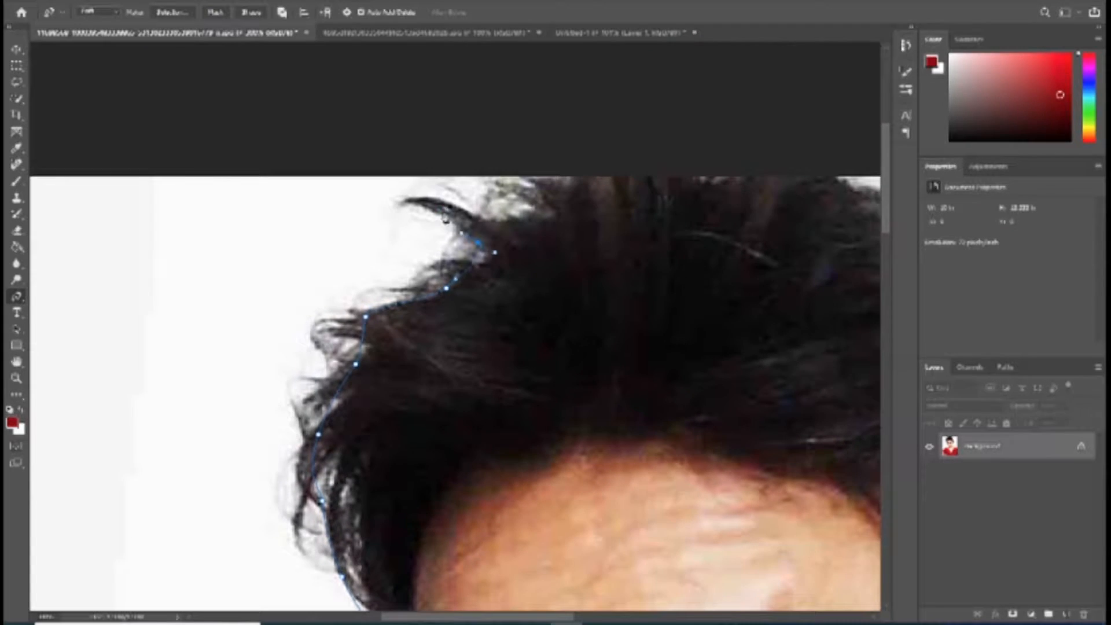
Step: Continue the path across the top of the hair and down its far side
{"action": "left_click_drag", "start_coordinate": [590, 213], "coordinate": [401, 209]}
{"action": "left_click_drag", "start_coordinate": [643, 171], "coordinate": [668, 196]}
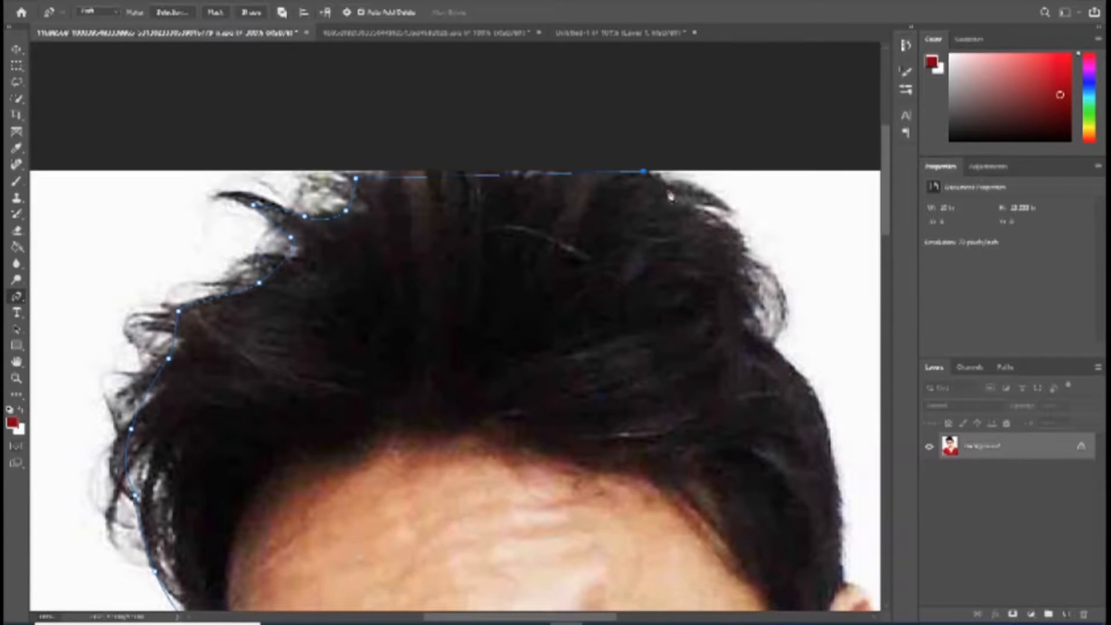
{"action": "left_click_drag", "start_coordinate": [746, 301], "coordinate": [812, 387]}
{"action": "left_click_drag", "start_coordinate": [736, 363], "coordinate": [623, 223]}
{"action": "left_click_drag", "start_coordinate": [755, 420], "coordinate": [597, 208]}
{"action": "left_click_drag", "start_coordinate": [640, 278], "coordinate": [643, 283]}
Step: Trace the ear side, neck and remaining neckline, and close the head path at the V-neck point
{"action": "left_click_drag", "start_coordinate": [641, 353], "coordinate": [635, 385]}
{"action": "left_click_drag", "start_coordinate": [616, 433], "coordinate": [565, 472]}
{"action": "left_click_drag", "start_coordinate": [523, 321], "coordinate": [505, 6]}
{"action": "left_click_drag", "start_coordinate": [545, 305], "coordinate": [597, 397]}
{"action": "left_click", "coordinate": [687, 426]}
{"action": "left_click_drag", "start_coordinate": [657, 481], "coordinate": [690, 312]}
{"action": "left_click_drag", "start_coordinate": [576, 496], "coordinate": [659, 345]}
{"action": "left_click", "coordinate": [526, 543]}
Step: Convert the head path to a selection and bring the cut-out head into the suit document
{"action": "key", "text": "ctrl+Return"}
{"action": "key", "text": "z"}
{"action": "right_click", "coordinate": [492, 401]}
{"action": "left_click", "coordinate": [517, 407]}
{"action": "key", "text": "v"}
{"action": "left_click_drag", "start_coordinate": [485, 170], "coordinate": [442, 199]}
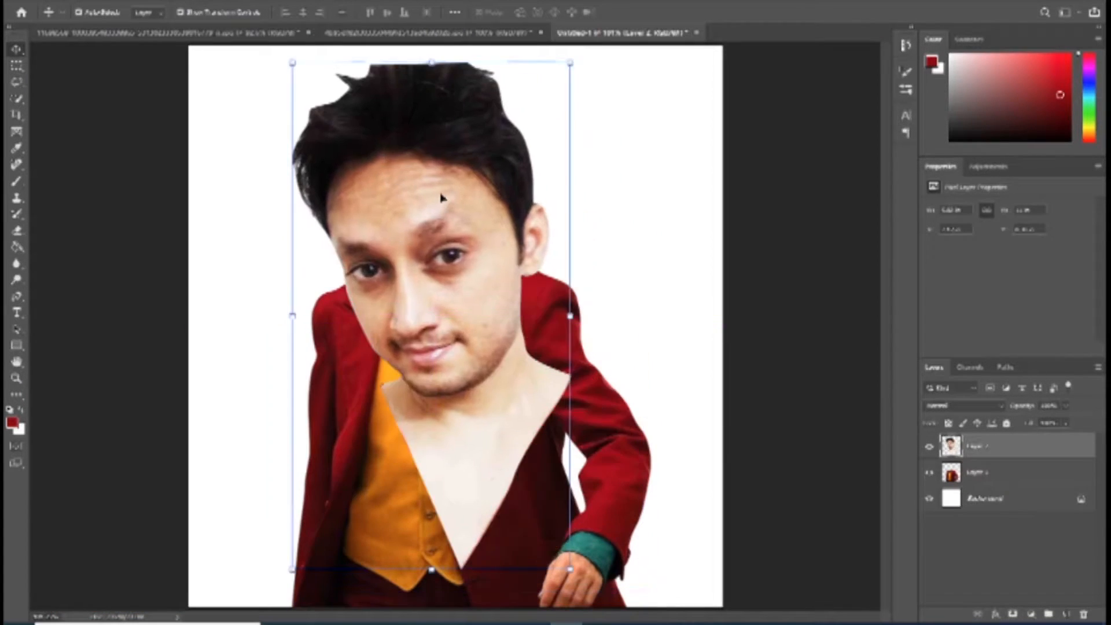
Step: Send the head layer behind the suit, then scale, rotate and position it to fit the collar
{"action": "key", "text": "ctrl+bracketleft"}
{"action": "key", "text": "ctrl+t"}
{"action": "left_click_drag", "start_coordinate": [571, 62], "coordinate": [432, 313]}
{"action": "left_click_drag", "start_coordinate": [331, 403], "coordinate": [390, 183]}
{"action": "left_click_drag", "start_coordinate": [520, 196], "coordinate": [462, 223]}
{"action": "left_click_drag", "start_coordinate": [523, 390], "coordinate": [504, 401]}
{"action": "left_click_drag", "start_coordinate": [457, 322], "coordinate": [458, 312]}
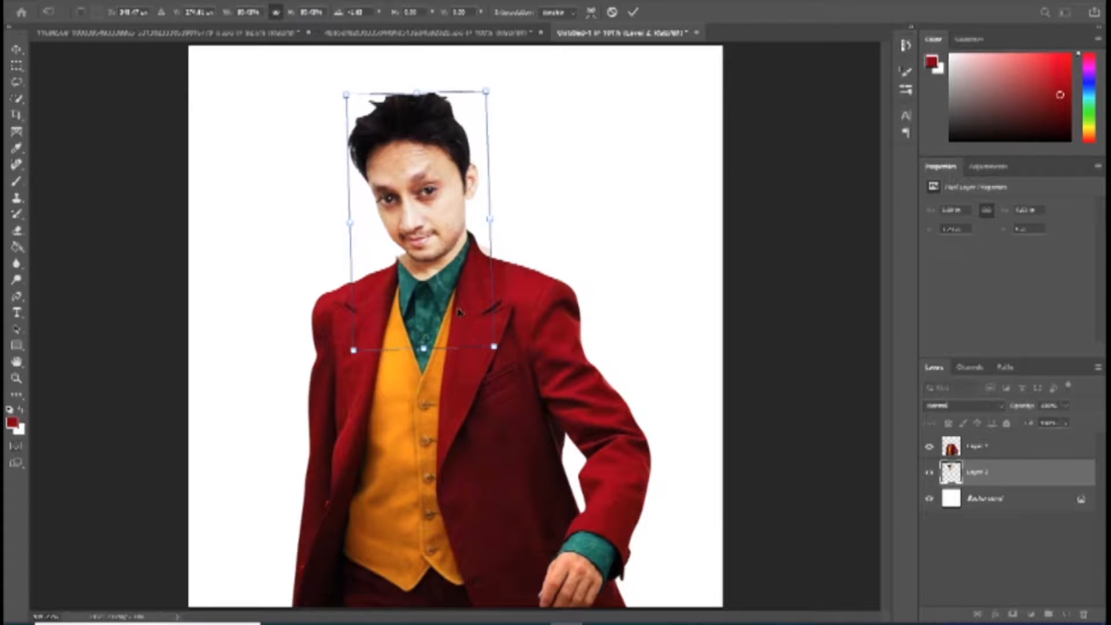
{"action": "key", "text": "Return"}
Step: Slightly enlarge and rotate the head layer to align the neck with the collar
{"action": "key", "text": "super"}
{"action": "left_click", "coordinate": [475, 272]}
{"action": "left_click", "coordinate": [479, 178]}
{"action": "key", "text": "z"}
{"action": "left_click_drag", "start_coordinate": [489, 192], "coordinate": [578, 313]}
{"action": "key", "text": "ctrl+t"}
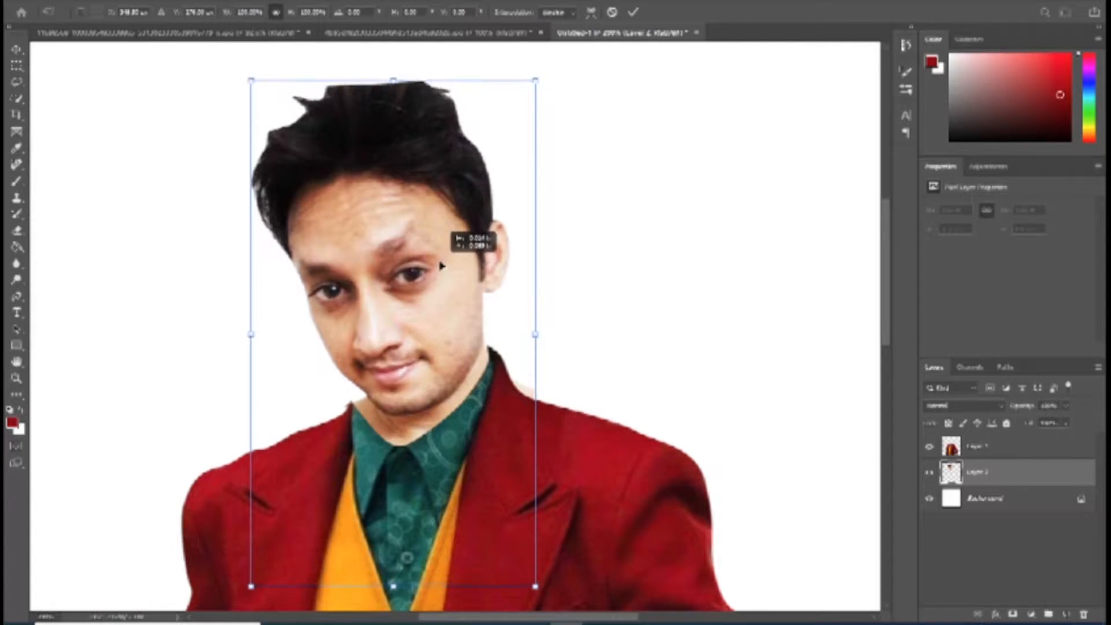
{"action": "left_click_drag", "start_coordinate": [559, 255], "coordinate": [485, 293]}
{"action": "left_click_drag", "start_coordinate": [546, 590], "coordinate": [555, 598]}
{"action": "left_click_drag", "start_coordinate": [480, 470], "coordinate": [471, 474]}
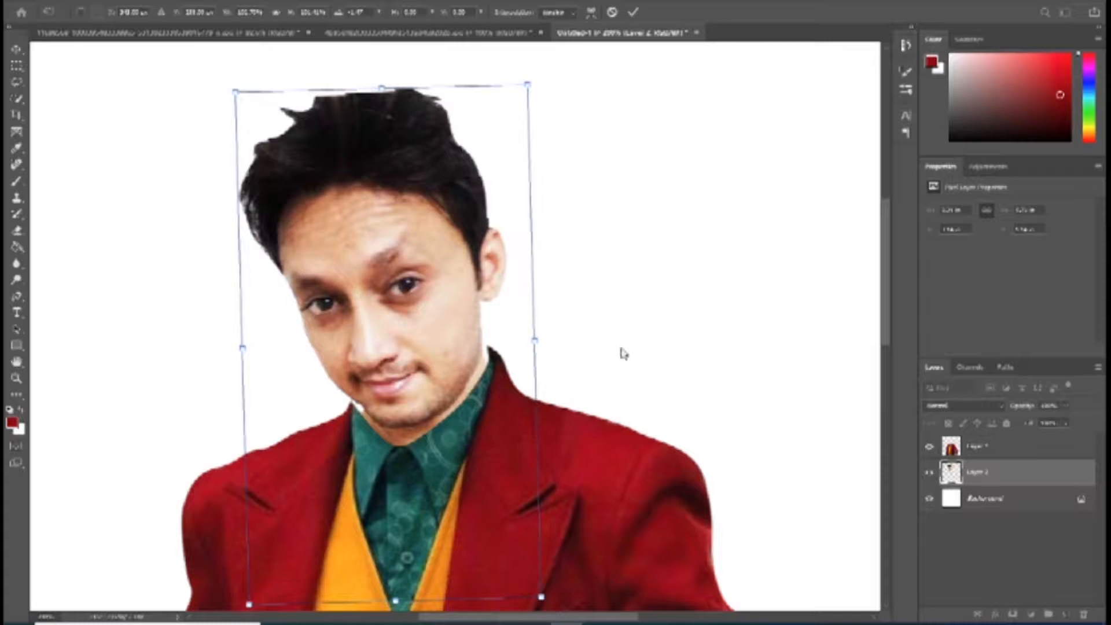
Step: Refine the head's size and position against the suit, nudge it down, and apply the transform
{"action": "key", "text": "ctrl+minus"}
{"action": "key", "text": "ctrl+minus"}
{"action": "left_click_drag", "start_coordinate": [481, 348], "coordinate": [486, 357]}
{"action": "left_click_drag", "start_coordinate": [440, 267], "coordinate": [436, 254]}
{"action": "left_click_drag", "start_coordinate": [482, 345], "coordinate": [481, 342]}
{"action": "key", "text": "Down"}
{"action": "key", "text": "Down"}
{"action": "key", "text": "Down"}
{"action": "key", "text": "Down"}
{"action": "key", "text": "Down"}
{"action": "key", "text": "Down"}
{"action": "key", "text": "Down"}
{"action": "key", "text": "Down"}
{"action": "key", "text": "Down"}
{"action": "key", "text": "Down"}
{"action": "key", "text": "Down"}
{"action": "key", "text": "Down"}
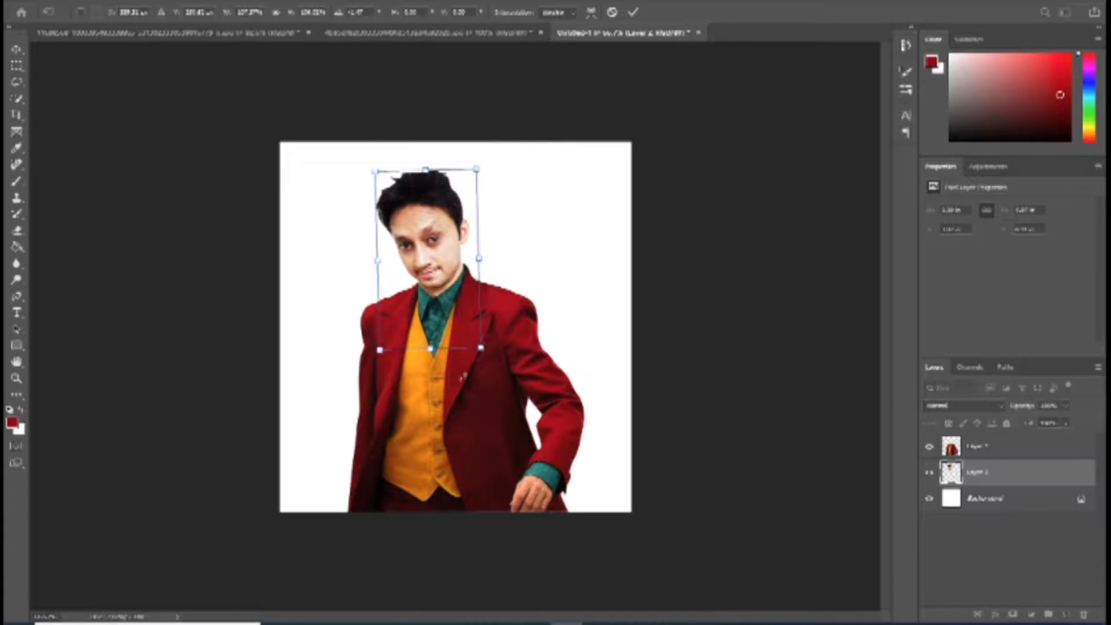
{"action": "key", "text": "Return"}
Step: Erase the leftover skin of the head layer that sticks out above the coat's shoulder
{"action": "key", "text": "z"}
{"action": "left_click", "coordinate": [454, 307]}
{"action": "left_click", "coordinate": [454, 307]}
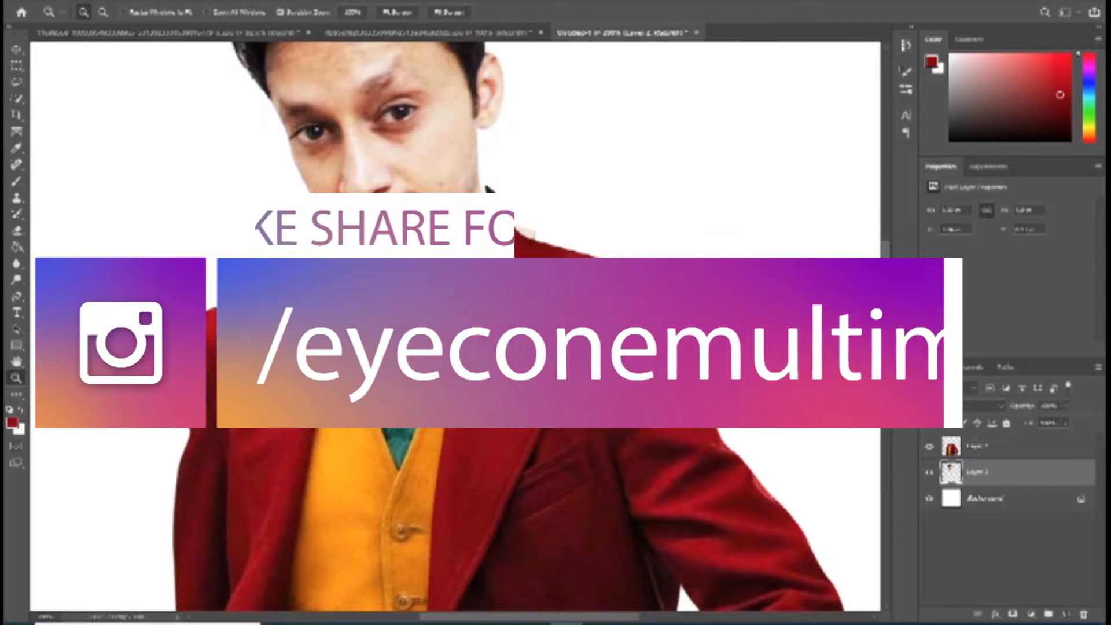
{"action": "key", "text": "e"}
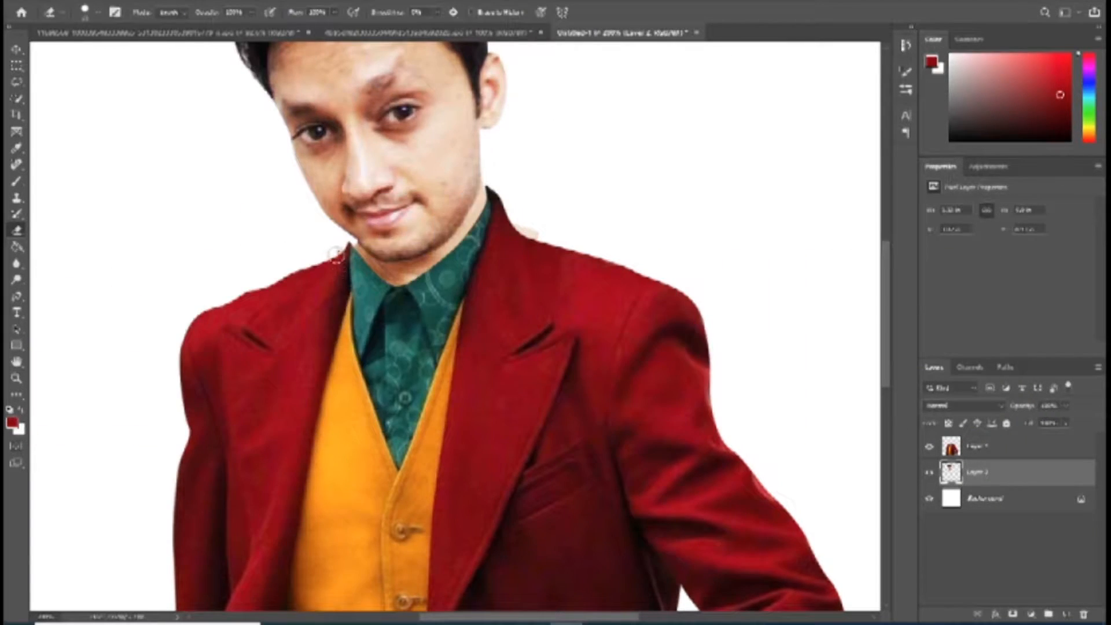
{"action": "left_click_drag", "start_coordinate": [556, 278], "coordinate": [608, 285]}
Step: Try to enlarge the head layer further and reposition it over the collar
{"action": "key", "text": "ctrl+t"}
{"action": "left_click_drag", "start_coordinate": [471, 268], "coordinate": [467, 266]}
{"action": "left_click_drag", "start_coordinate": [601, 318], "coordinate": [592, 324]}
{"action": "left_click_drag", "start_coordinate": [459, 297], "coordinate": [493, 293]}
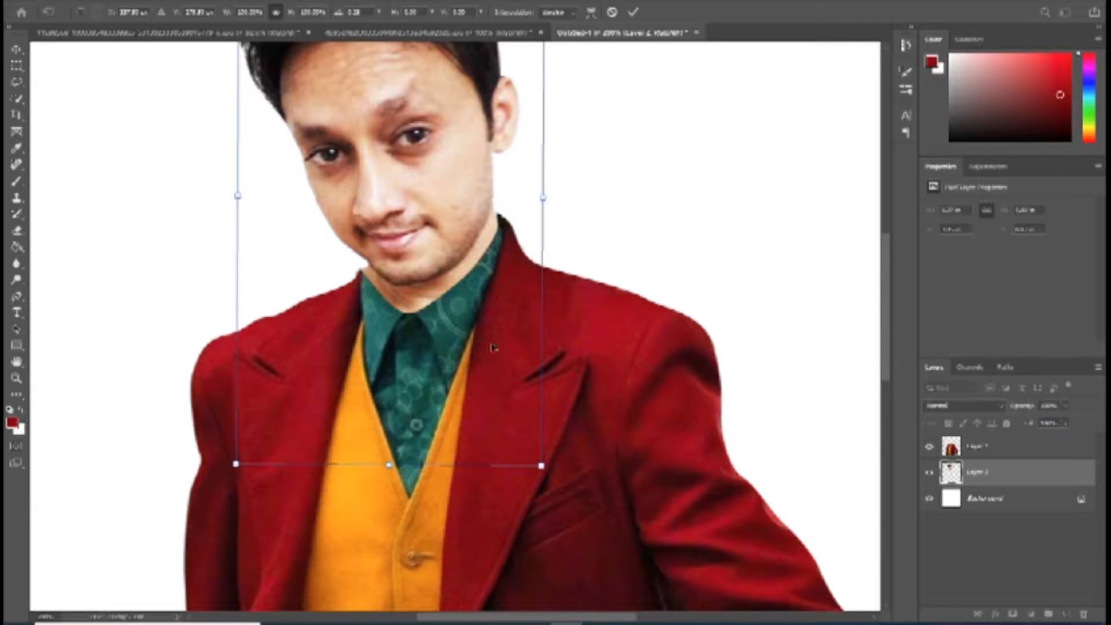
{"action": "left_click_drag", "start_coordinate": [542, 467], "coordinate": [553, 483]}
{"action": "left_click_drag", "start_coordinate": [486, 420], "coordinate": [487, 421]}
{"action": "key", "text": "Return"}
Step: Review the whole composition and undo the last transform of the head layer
{"action": "key", "text": "z"}
{"action": "left_click", "coordinate": [602, 365], "text": "alt"}
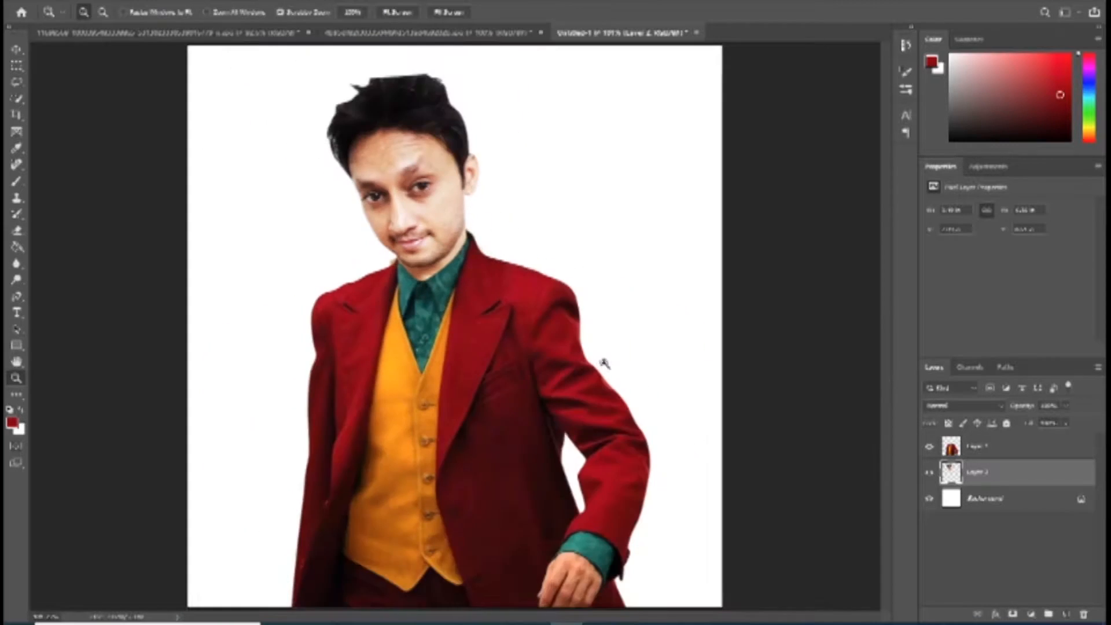
{"action": "left_click", "coordinate": [461, 283]}
{"action": "key", "text": "ctrl+0"}
{"action": "key", "text": "ctrl+z"}
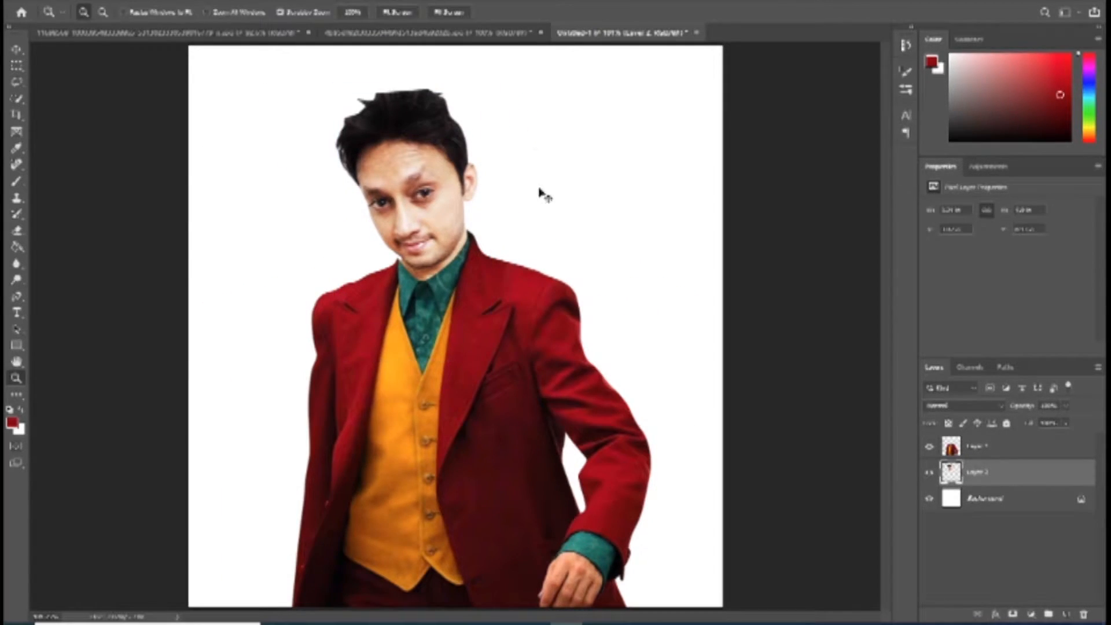
Step: Rotate the head layer slightly clockwise above the collar and apply the transform
{"action": "key", "text": "e"}
{"action": "key", "text": "ctrl+t"}
{"action": "left_click_drag", "start_coordinate": [512, 96], "coordinate": [518, 103]}
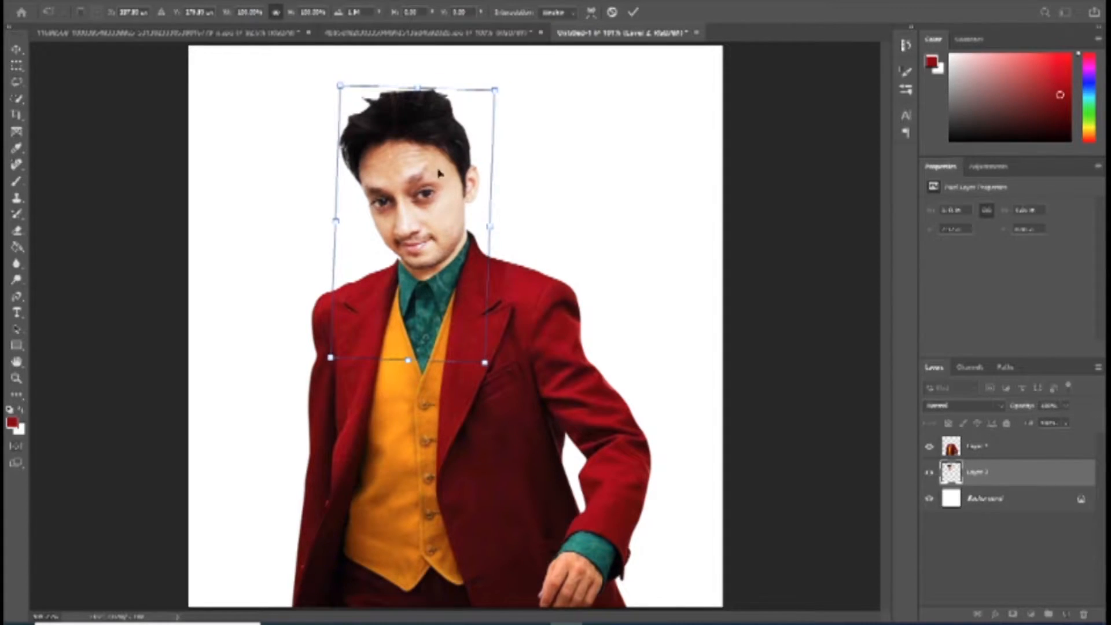
{"action": "key", "text": "Return"}
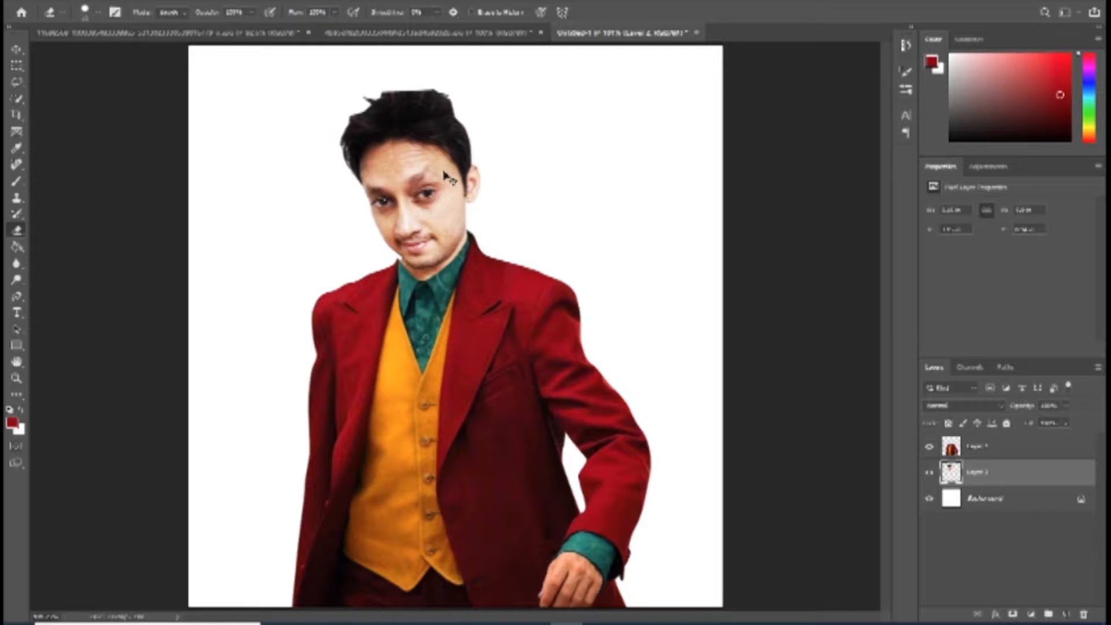
Step: Transform the suit layer: rotate it slightly counterclockwise, pull both upper corners inward to narrow the shoulders, and apply it
{"action": "left_click", "coordinate": [533, 429], "text": "ctrl"}
{"action": "key", "text": "ctrl+t"}
{"action": "left_click_drag", "start_coordinate": [660, 220], "coordinate": [657, 218]}
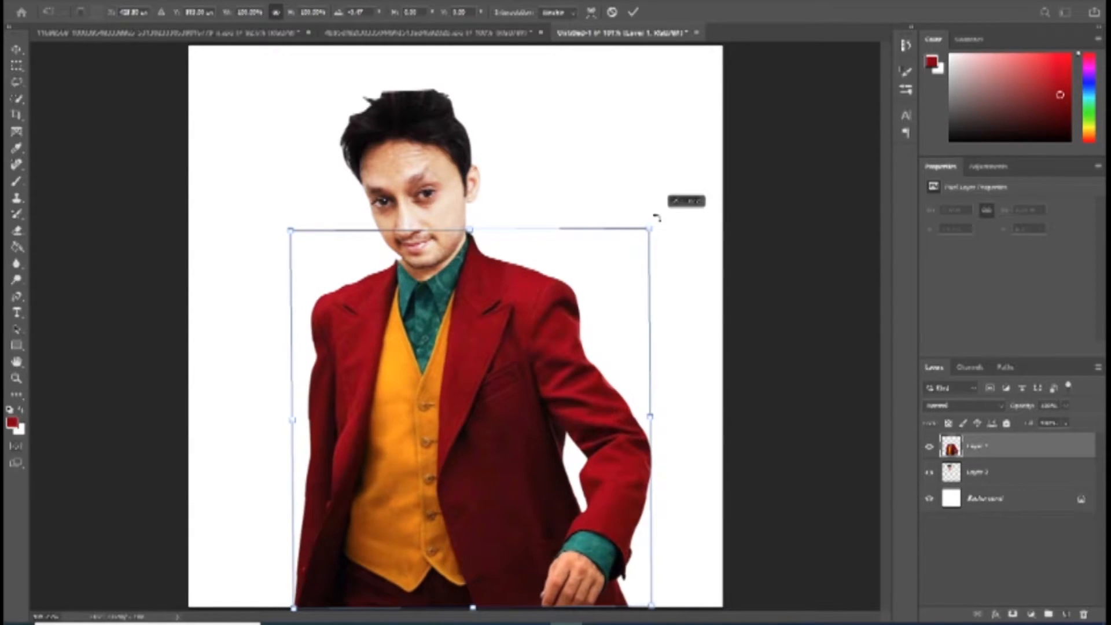
{"action": "right_click", "coordinate": [492, 295]}
{"action": "left_click", "coordinate": [514, 354]}
{"action": "left_click_drag", "start_coordinate": [291, 232], "coordinate": [295, 233]}
{"action": "left_click_drag", "start_coordinate": [649, 230], "coordinate": [647, 229]}
{"action": "left_click_drag", "start_coordinate": [294, 230], "coordinate": [296, 230]}
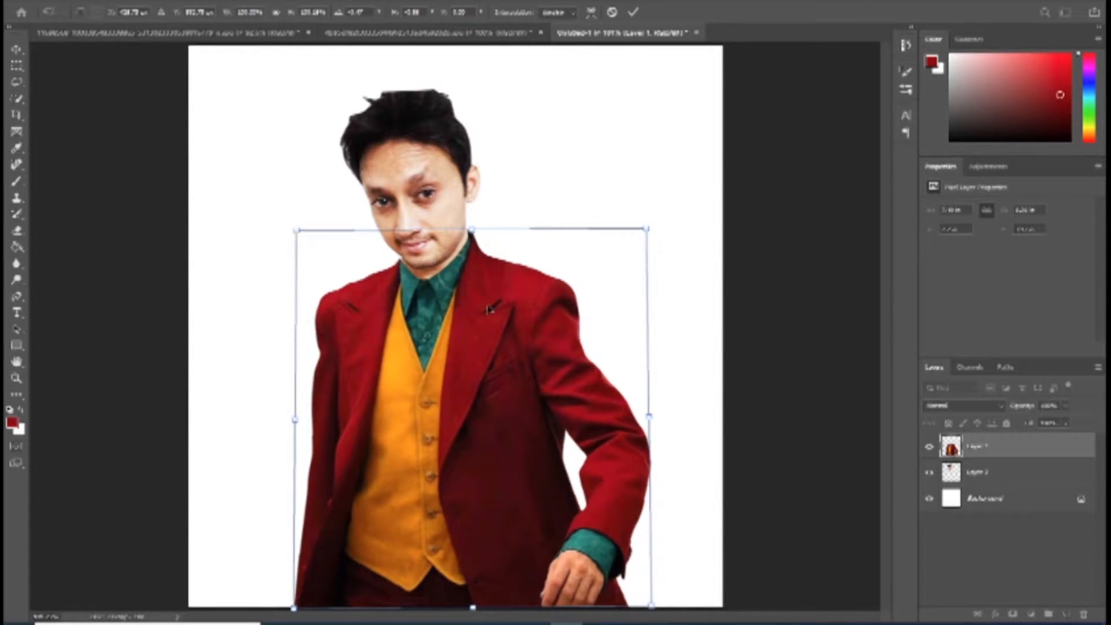
{"action": "key", "text": "Return"}
{"action": "key", "text": "e"}
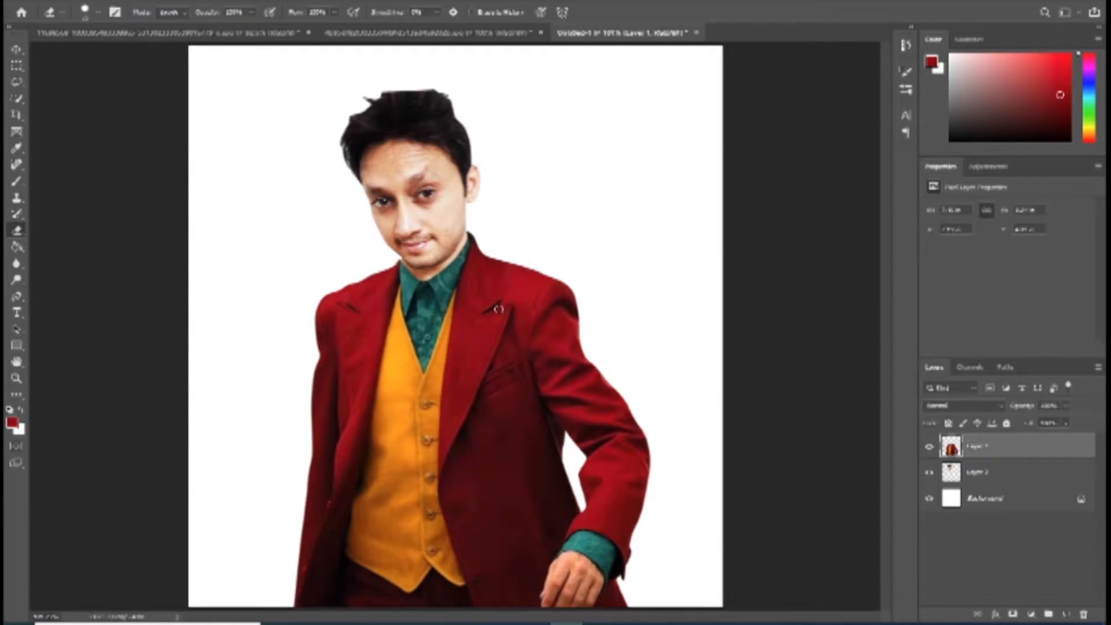
Step: Add a Vibrance adjustment clipped to the head layer and set its saturation to the minimum to desaturate the face
{"action": "key", "text": "z"}
{"action": "left_click", "coordinate": [505, 258]}
{"action": "left_click_drag", "start_coordinate": [522, 256], "coordinate": [565, 397]}
{"action": "left_click_drag", "start_coordinate": [506, 226], "coordinate": [550, 328]}
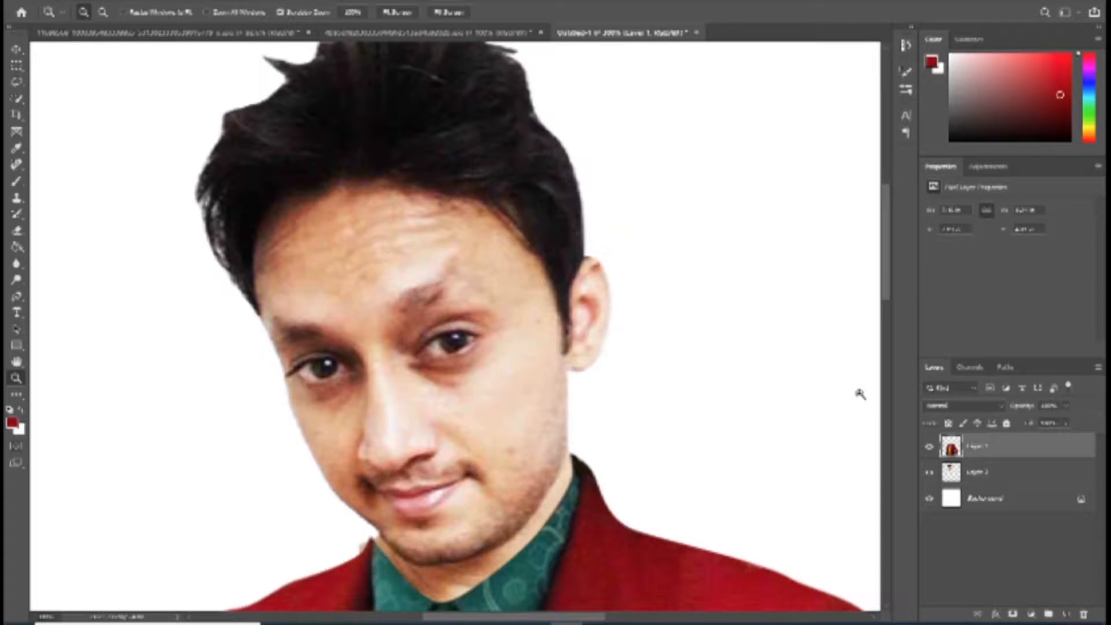
{"action": "left_click", "coordinate": [1026, 479]}
{"action": "left_click", "coordinate": [1017, 451]}
{"action": "left_click", "coordinate": [996, 475]}
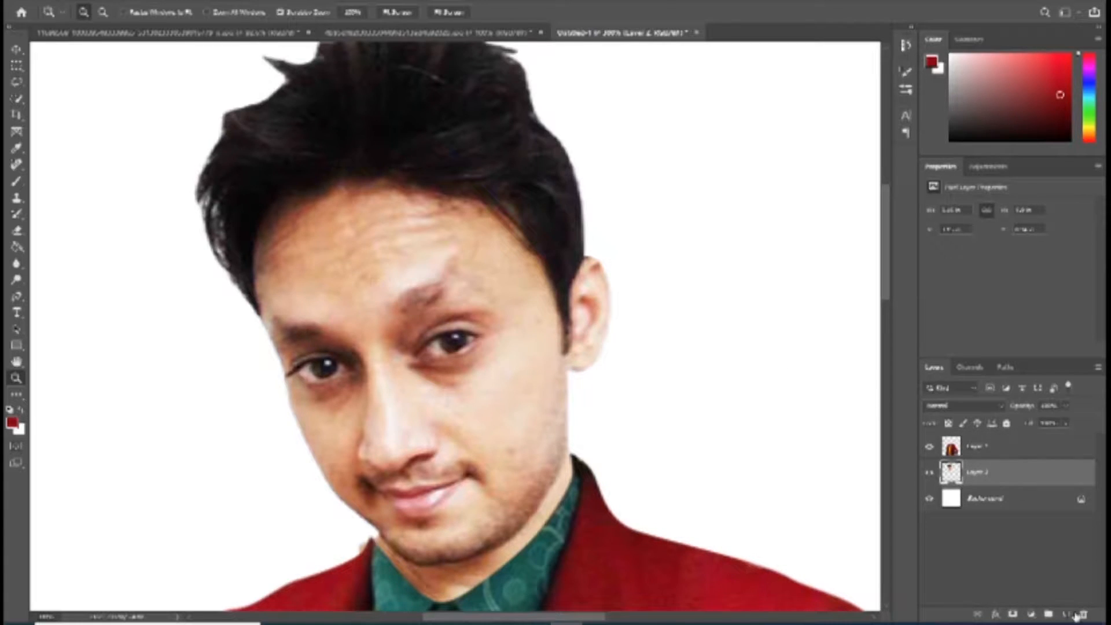
{"action": "left_click", "coordinate": [1048, 615]}
{"action": "left_click", "coordinate": [1016, 486]}
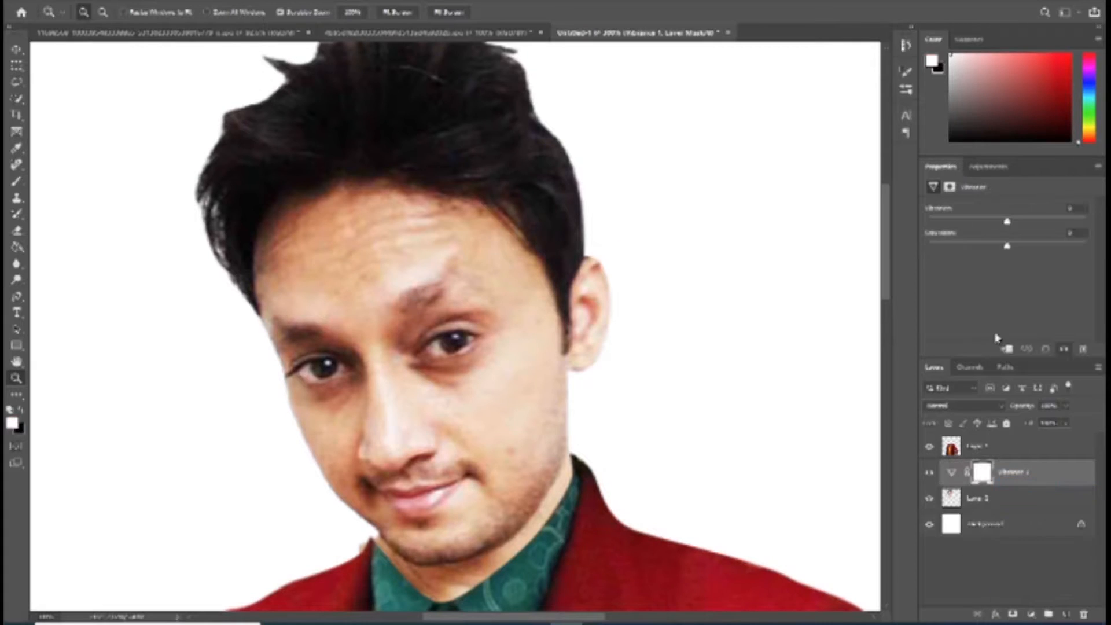
{"action": "left_click", "coordinate": [1007, 350]}
{"action": "left_click_drag", "start_coordinate": [964, 256], "coordinate": [920, 259]}
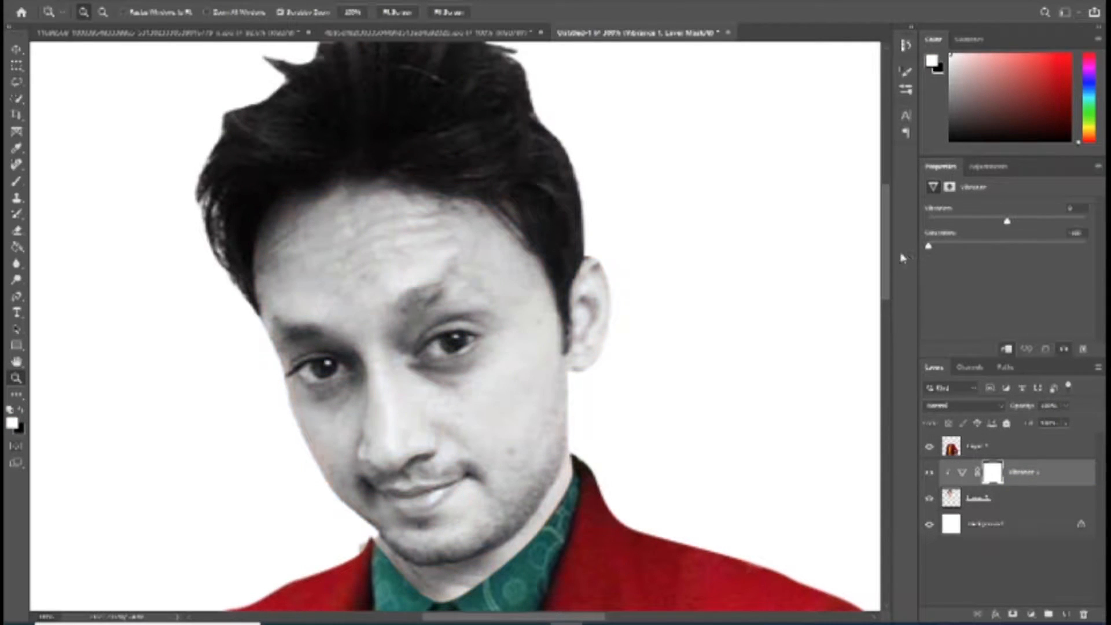
Step: Add a second mask to the Vibrance adjustment and choose a Dry Media brush for painting
{"action": "left_click", "coordinate": [1013, 613]}
{"action": "left_click", "coordinate": [16, 183]}
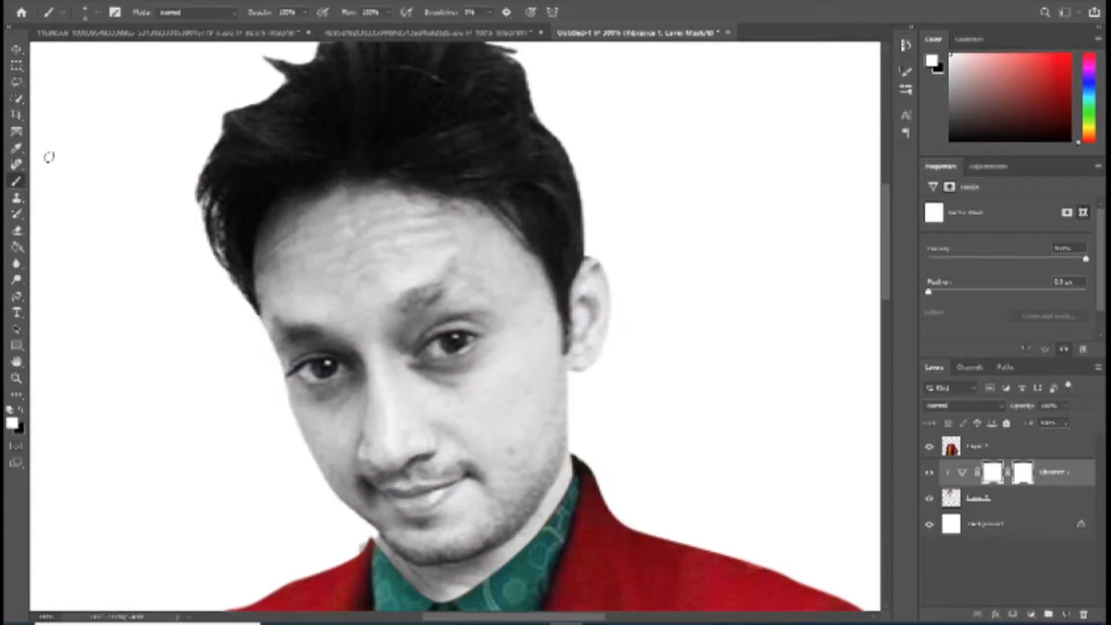
{"action": "left_click", "coordinate": [50, 13]}
{"action": "left_click", "coordinate": [196, 37]}
{"action": "left_click", "coordinate": [96, 14]}
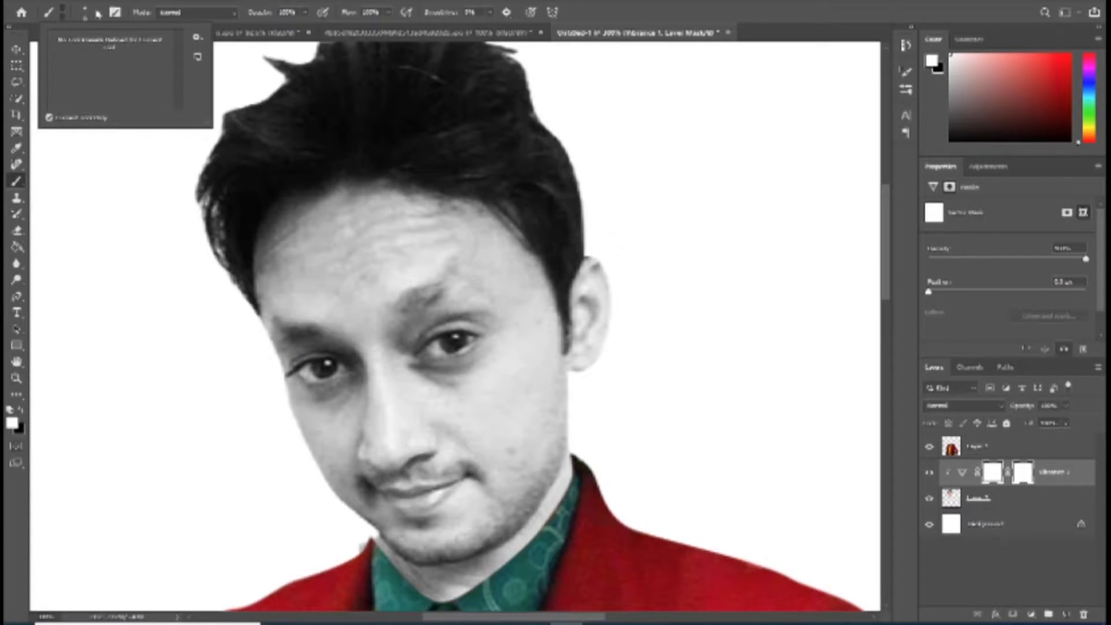
{"action": "left_click", "coordinate": [97, 13]}
{"action": "left_click", "coordinate": [94, 188]}
{"action": "scroll", "coordinate": [95, 188], "scroll_direction": "down", "scroll_amount": 5}
{"action": "scroll", "coordinate": [95, 190], "scroll_direction": "down", "scroll_amount": 1}
{"action": "left_click", "coordinate": [29, 135]}
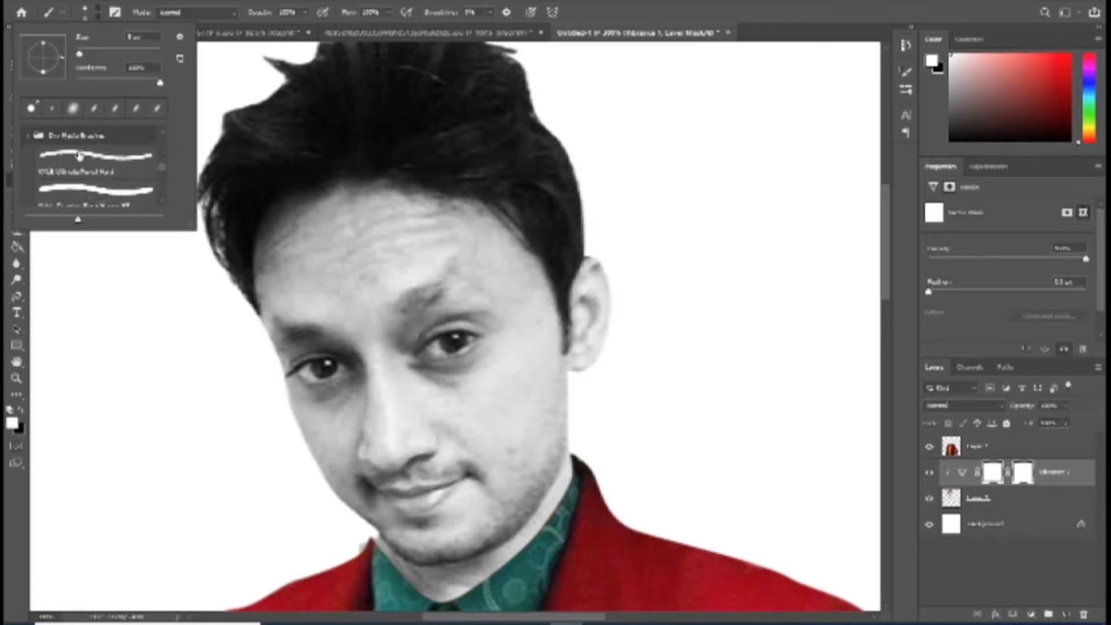
{"action": "scroll", "coordinate": [79, 152], "scroll_direction": "down", "scroll_amount": 1}
{"action": "left_click", "coordinate": [80, 152]}
{"action": "left_click", "coordinate": [382, 216]}
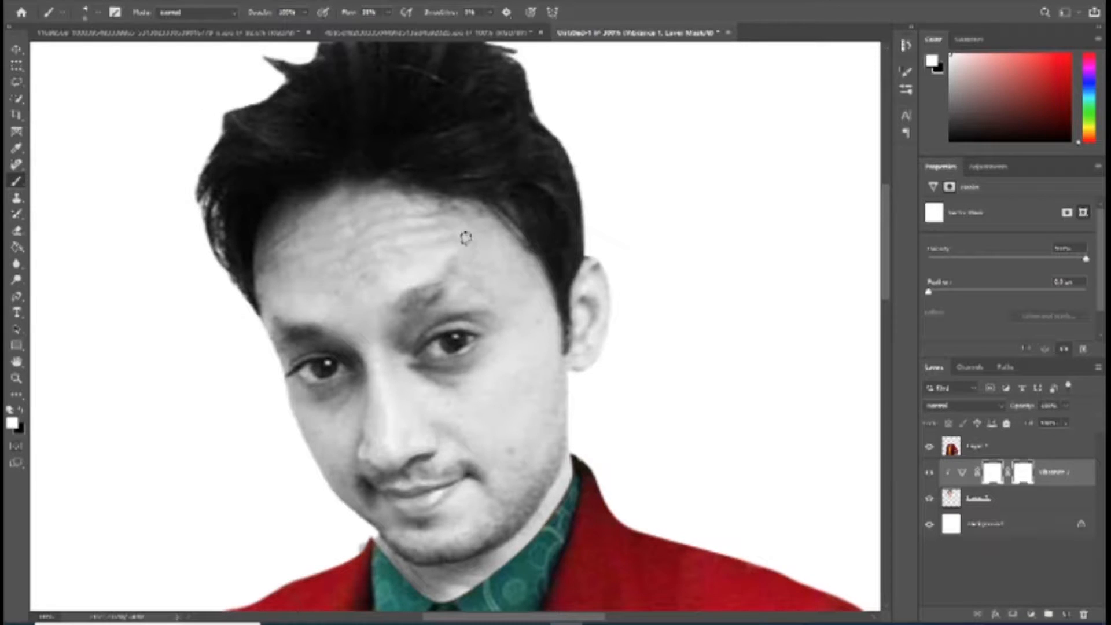
Step: Paint black on the Vibrance mask to bring back skin colour along the hairline, ear, jaw edges and neck
{"action": "left_click", "coordinate": [21, 409]}
{"action": "mouse_move", "coordinate": [397, 211]}
{"action": "left_mouse_down"}
{"action": "mouse_move", "coordinate": [488, 210]}
{"action": "mouse_move", "coordinate": [503, 231]}
{"action": "mouse_move", "coordinate": [546, 244]}
{"action": "mouse_move", "coordinate": [542, 269]}
{"action": "mouse_move", "coordinate": [576, 285]}
{"action": "mouse_move", "coordinate": [590, 271]}
{"action": "mouse_move", "coordinate": [602, 311]}
{"action": "mouse_move", "coordinate": [589, 325]}
{"action": "mouse_move", "coordinate": [589, 422]}
{"action": "mouse_move", "coordinate": [582, 381]}
{"action": "mouse_move", "coordinate": [589, 478]}
{"action": "mouse_move", "coordinate": [547, 510]}
{"action": "mouse_move", "coordinate": [540, 536]}
{"action": "mouse_move", "coordinate": [437, 585]}
{"action": "mouse_move", "coordinate": [373, 562]}
{"action": "mouse_move", "coordinate": [324, 512]}
{"action": "mouse_move", "coordinate": [254, 345]}
{"action": "mouse_move", "coordinate": [258, 224]}
{"action": "mouse_move", "coordinate": [285, 187]}
{"action": "mouse_move", "coordinate": [302, 201]}
{"action": "mouse_move", "coordinate": [380, 173]}
{"action": "mouse_move", "coordinate": [362, 176]}
{"action": "mouse_move", "coordinate": [397, 196]}
{"action": "mouse_move", "coordinate": [336, 175]}
{"action": "mouse_move", "coordinate": [340, 201]}
{"action": "mouse_move", "coordinate": [274, 251]}
{"action": "mouse_move", "coordinate": [248, 298]}
{"action": "mouse_move", "coordinate": [247, 428]}
{"action": "mouse_move", "coordinate": [299, 495]}
{"action": "mouse_move", "coordinate": [332, 500]}
{"action": "mouse_move", "coordinate": [356, 538]}
{"action": "left_mouse_up"}
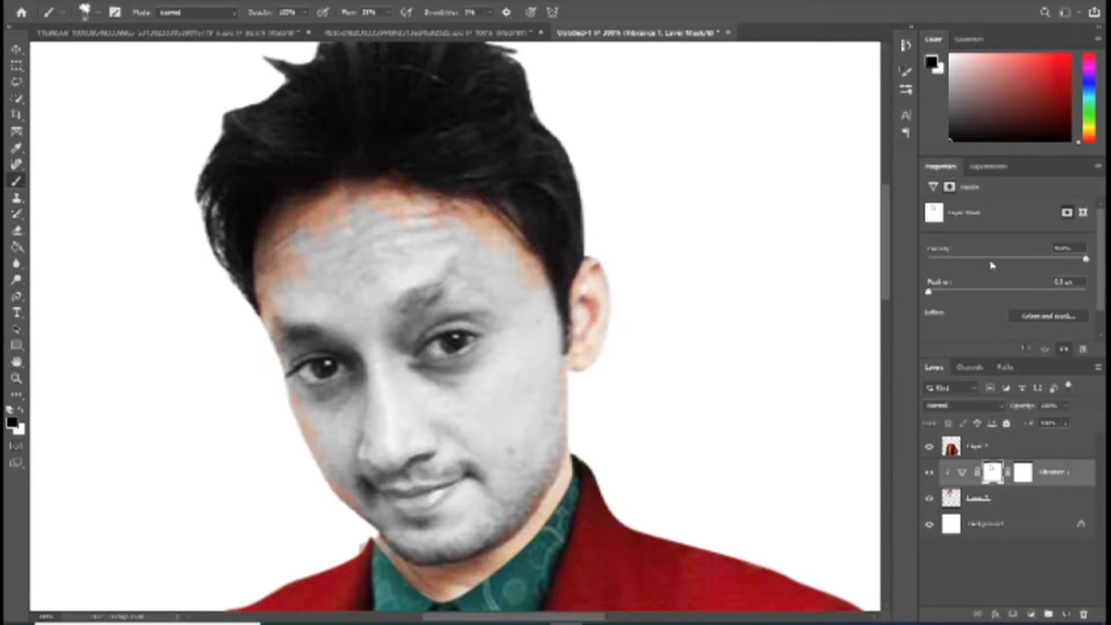
Step: Add a clipped Exposure adjustment to the head with slightly raised exposure and gamma correction and slightly lowered offset
{"action": "left_click", "coordinate": [1032, 614]}
{"action": "left_click", "coordinate": [1028, 469]}
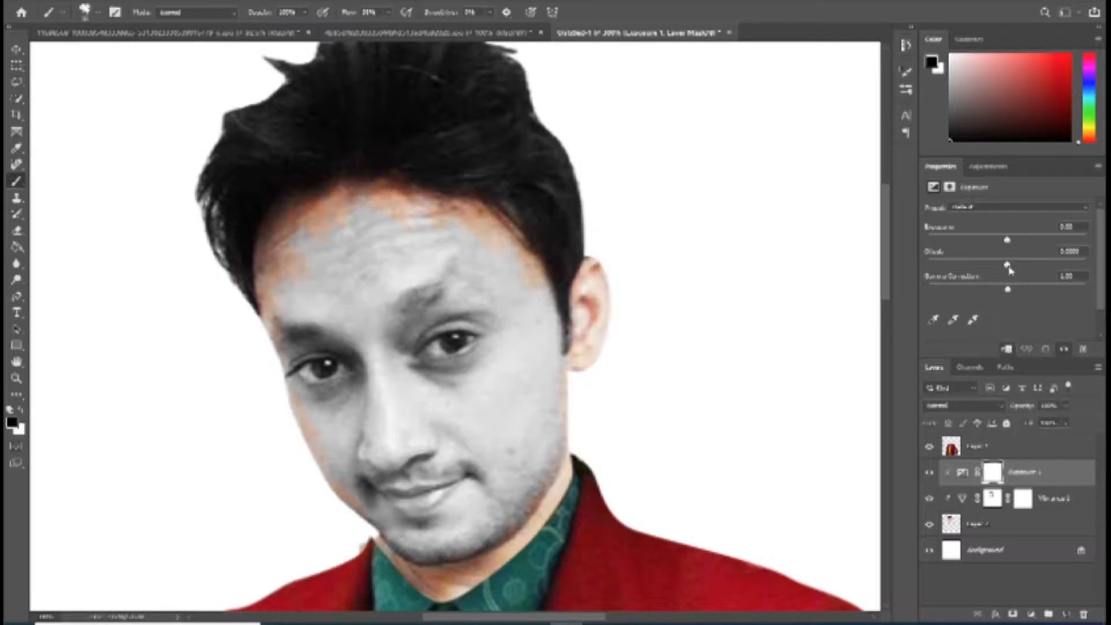
{"action": "left_click_drag", "start_coordinate": [1007, 239], "coordinate": [1003, 292]}
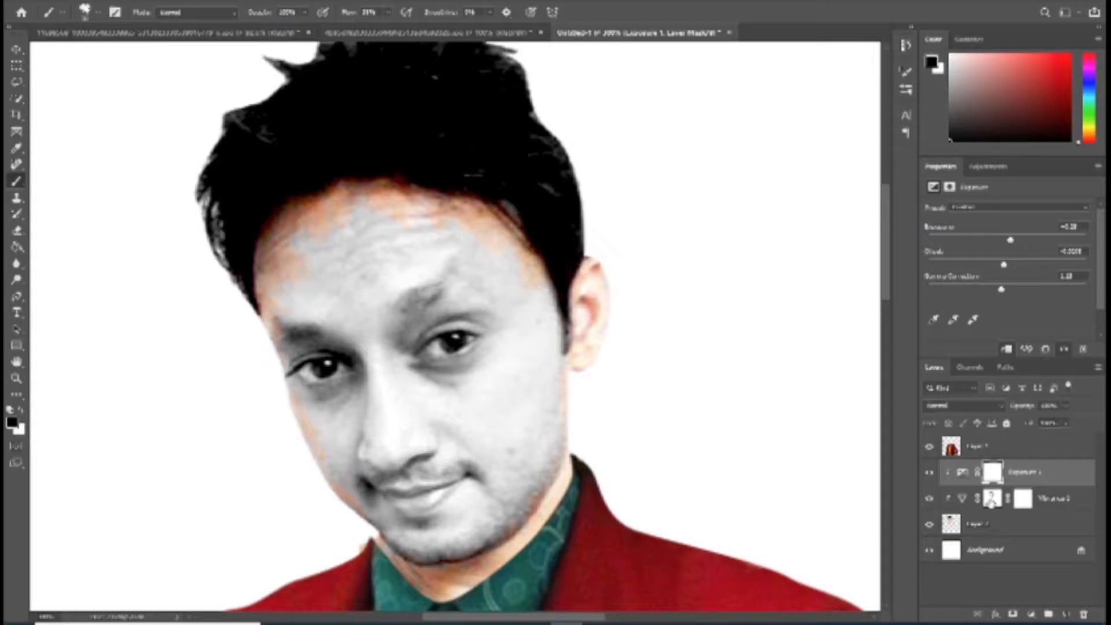
Step: Add a clipped, colorized Hue/Saturation adjustment with maximum hue and saturation and slightly lowered lightness, and move it above the Exposure adjustment
{"action": "left_click", "coordinate": [992, 498]}
{"action": "left_click", "coordinate": [1033, 525]}
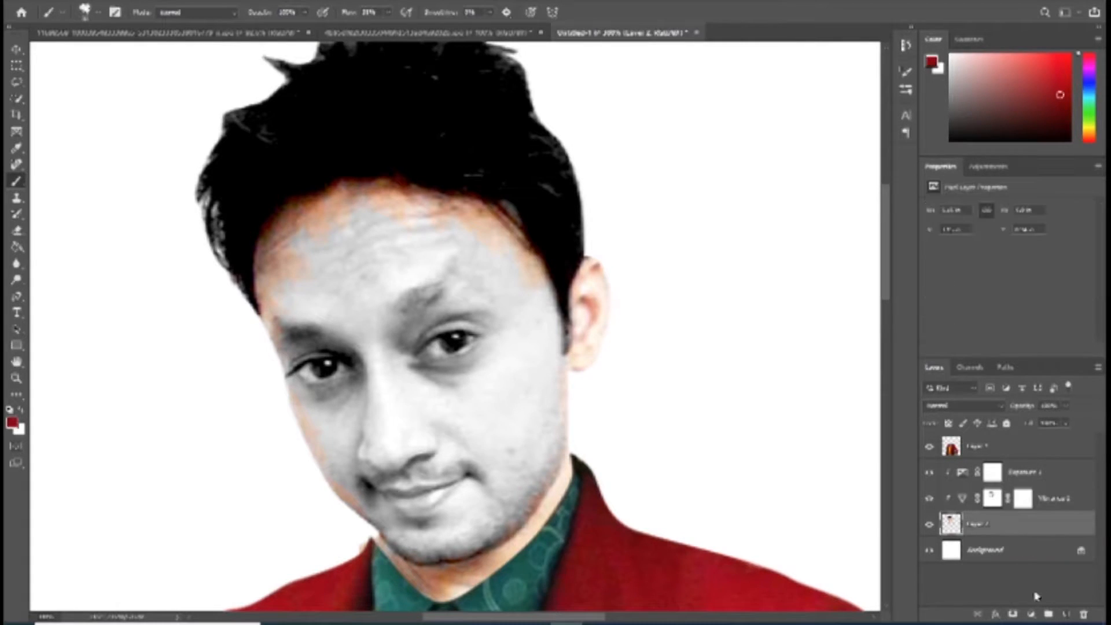
{"action": "left_click", "coordinate": [1031, 614]}
{"action": "left_click", "coordinate": [1042, 494]}
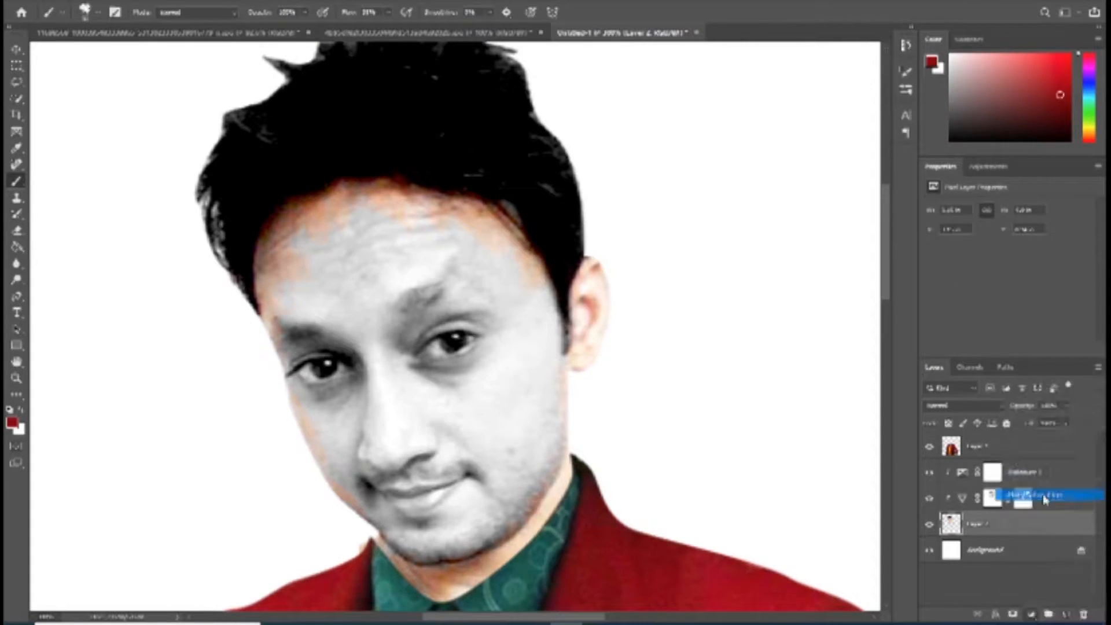
{"action": "left_click", "coordinate": [1008, 322]}
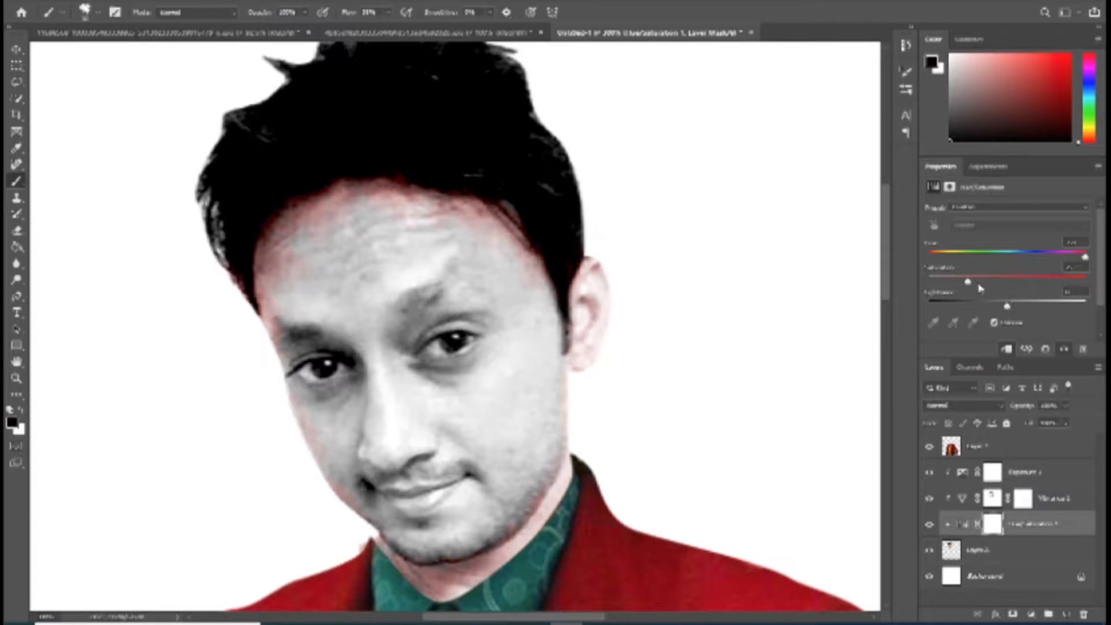
{"action": "left_click_drag", "start_coordinate": [967, 282], "coordinate": [1085, 283]}
{"action": "left_click_drag", "start_coordinate": [1007, 309], "coordinate": [1000, 306]}
{"action": "left_click_drag", "start_coordinate": [1052, 525], "coordinate": [1033, 468]}
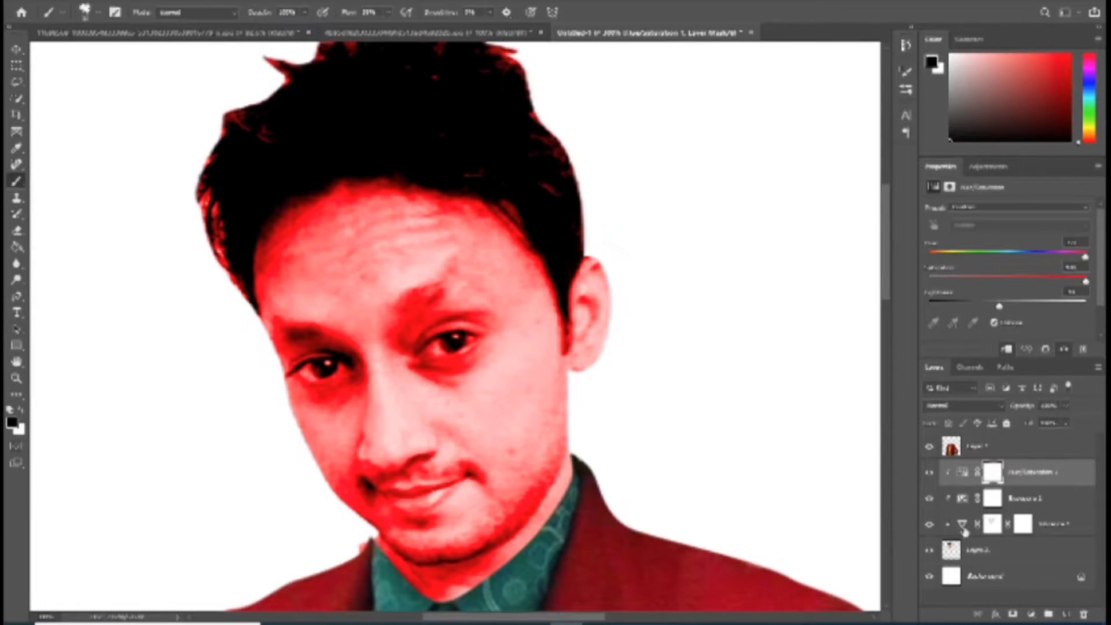
Step: Invert the red Hue/Saturation adjustment's mask to black and paint white with a smaller brush over the eye nearest the visible ear
{"action": "left_click", "coordinate": [1012, 615]}
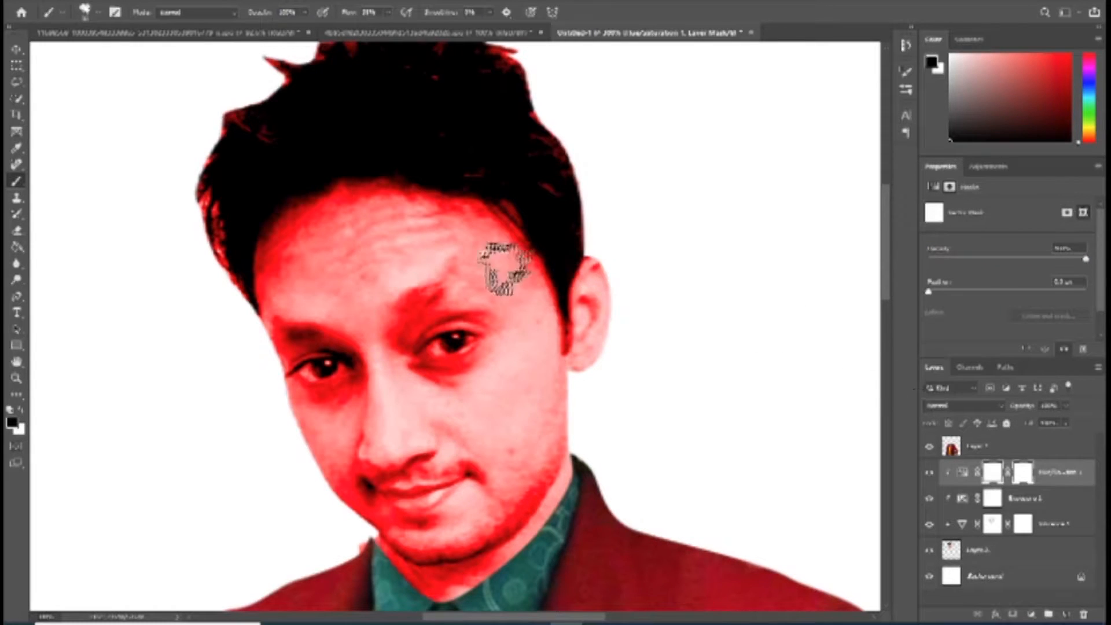
{"action": "left_click", "coordinate": [62, 13]}
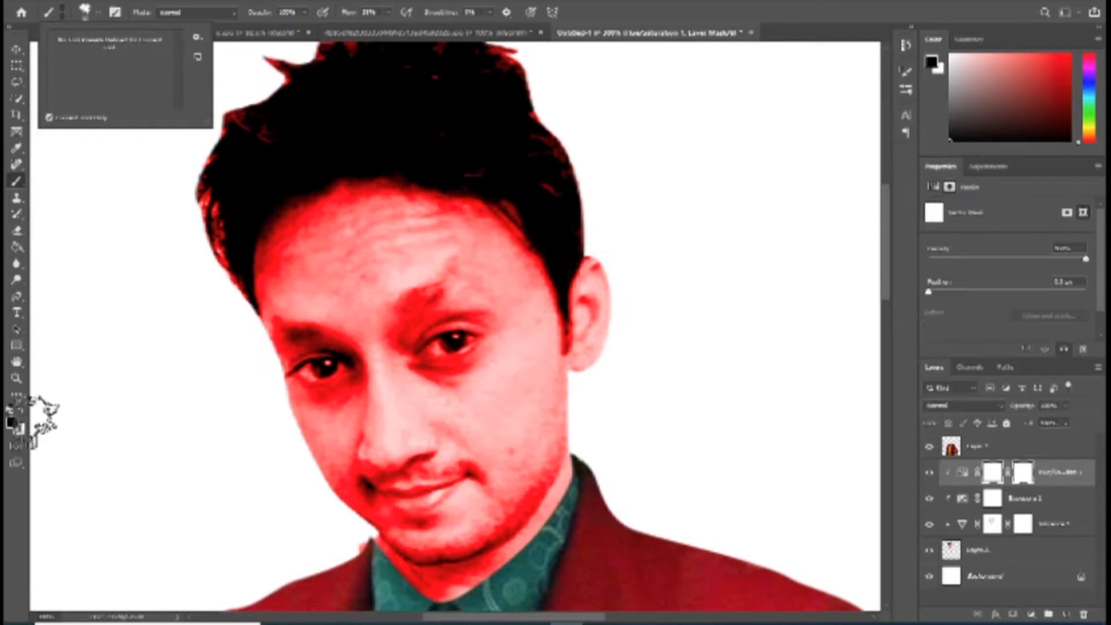
{"action": "left_click", "coordinate": [20, 410]}
{"action": "key", "text": "ctrl+i"}
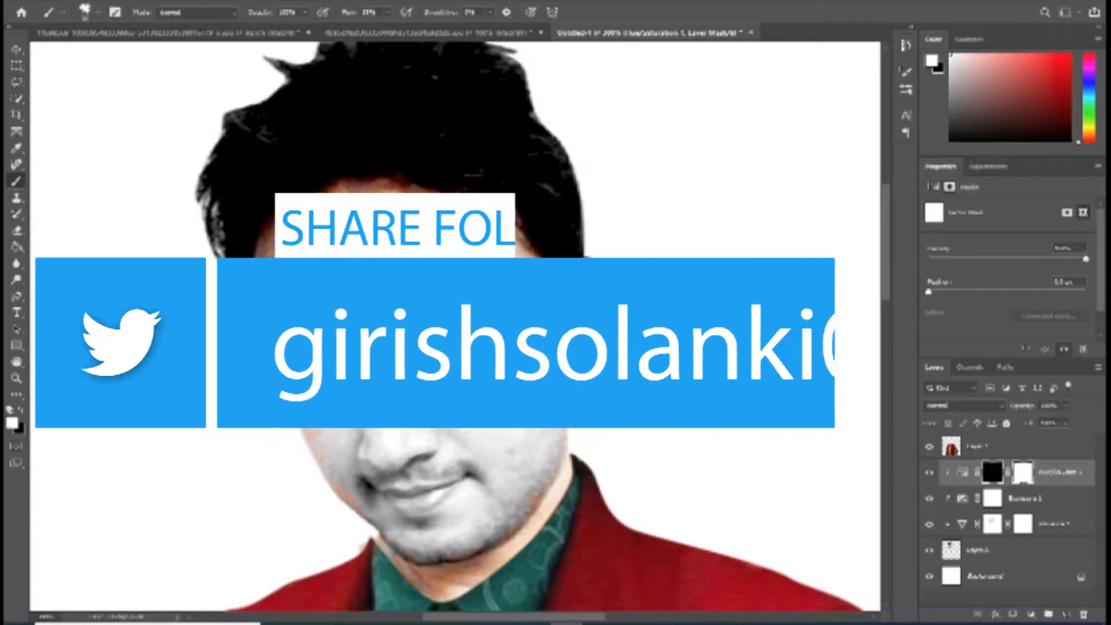
{"action": "key", "text": "bracketleft"}
{"action": "key", "text": "bracketleft"}
{"action": "key", "text": "bracketleft"}
{"action": "key", "text": "bracketleft"}
{"action": "key", "text": "bracketleft"}
{"action": "key", "text": "bracketleft"}
{"action": "mouse_move", "coordinate": [444, 341]}
{"action": "left_mouse_down"}
{"action": "mouse_move", "coordinate": [420, 353]}
{"action": "mouse_move", "coordinate": [456, 342]}
{"action": "left_mouse_up"}
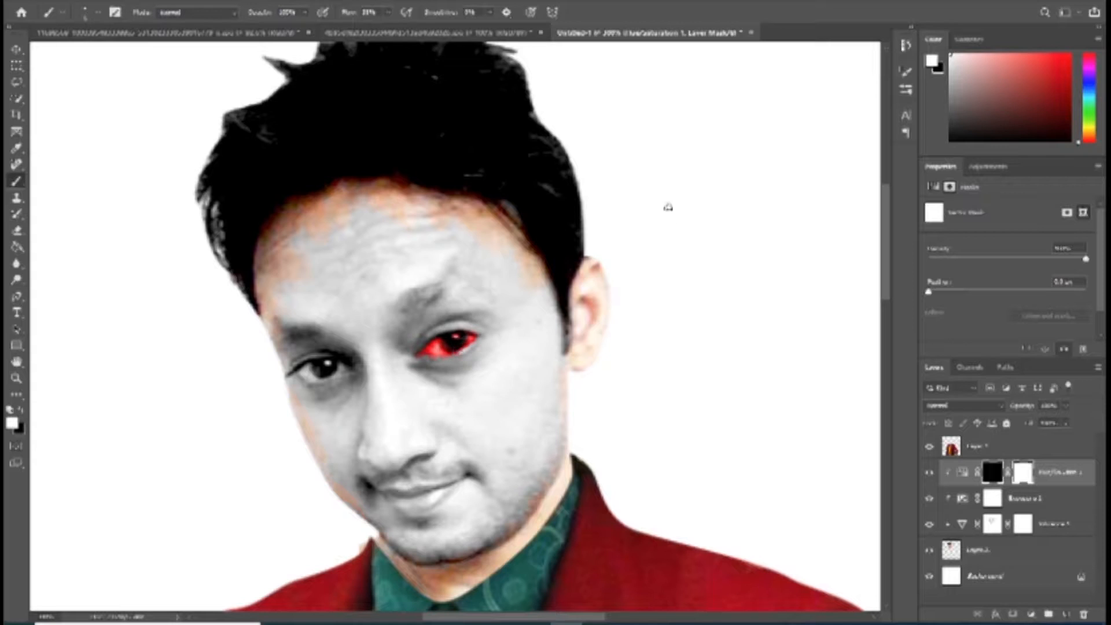
Step: Paint the red tint into the other eye on the same mask, using a lower brush opacity for the final strokes
{"action": "left_click", "coordinate": [85, 12]}
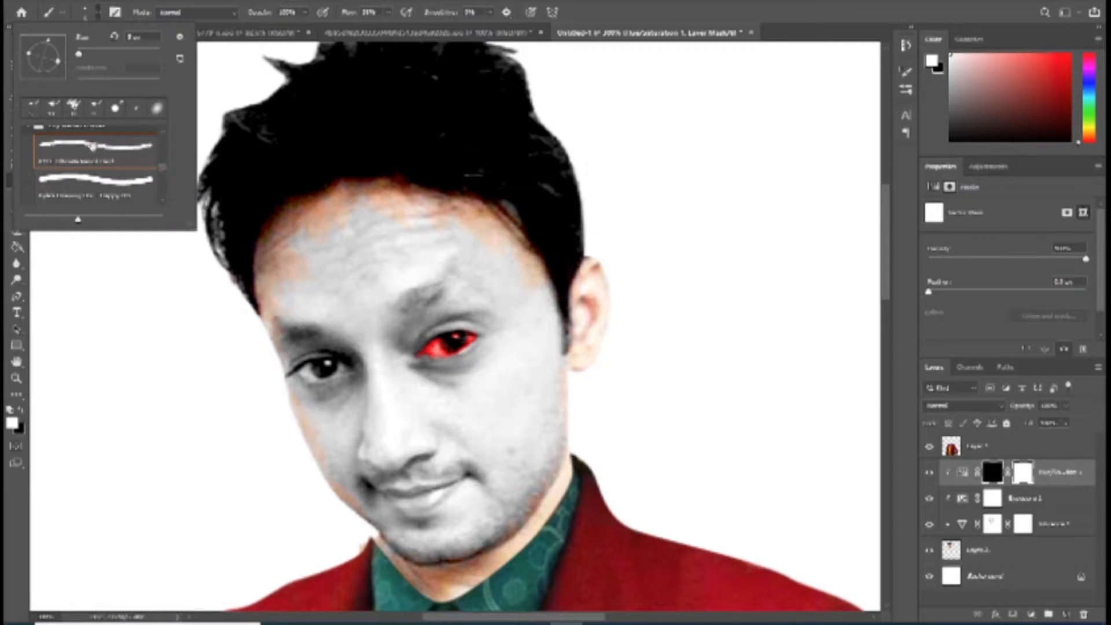
{"action": "double_click", "coordinate": [85, 144]}
{"action": "mouse_move", "coordinate": [323, 368]}
{"action": "left_mouse_down"}
{"action": "mouse_move", "coordinate": [298, 374]}
{"action": "mouse_move", "coordinate": [312, 363]}
{"action": "mouse_move", "coordinate": [346, 377]}
{"action": "mouse_move", "coordinate": [304, 379]}
{"action": "left_mouse_up"}
{"action": "left_click", "coordinate": [305, 12]}
{"action": "left_click", "coordinate": [271, 28]}
{"action": "left_click_drag", "start_coordinate": [337, 381], "coordinate": [297, 372]}
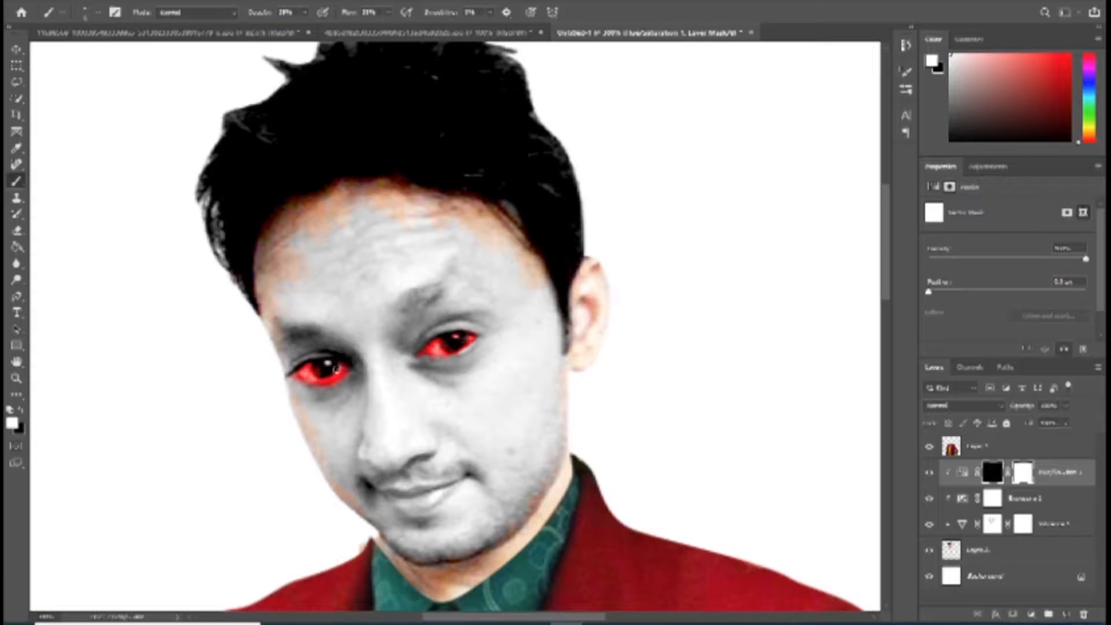
Step: Lower the eye tint's Hue/Saturation layer opacity to about a third
{"action": "left_click", "coordinate": [1066, 406]}
{"action": "left_click_drag", "start_coordinate": [1070, 422], "coordinate": [1030, 426]}
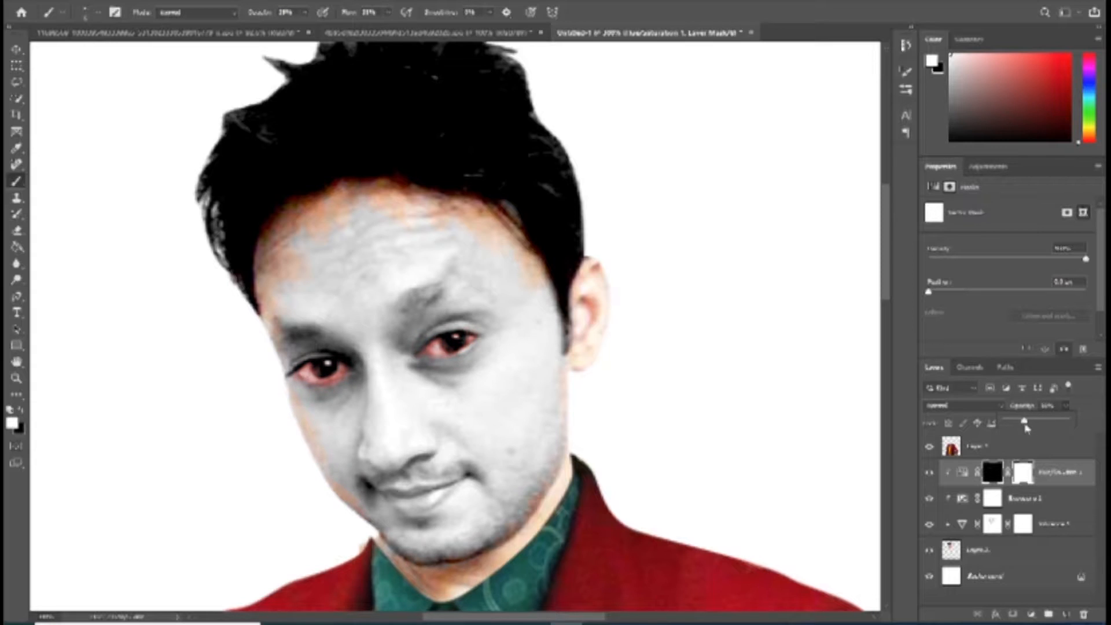
{"action": "left_click", "coordinate": [775, 347]}
Step: Add a second colorized Hue/Saturation adjustment clipped to the head, with hue 0, high saturation and lowered lightness for a strong red
{"action": "left_click", "coordinate": [1032, 617]}
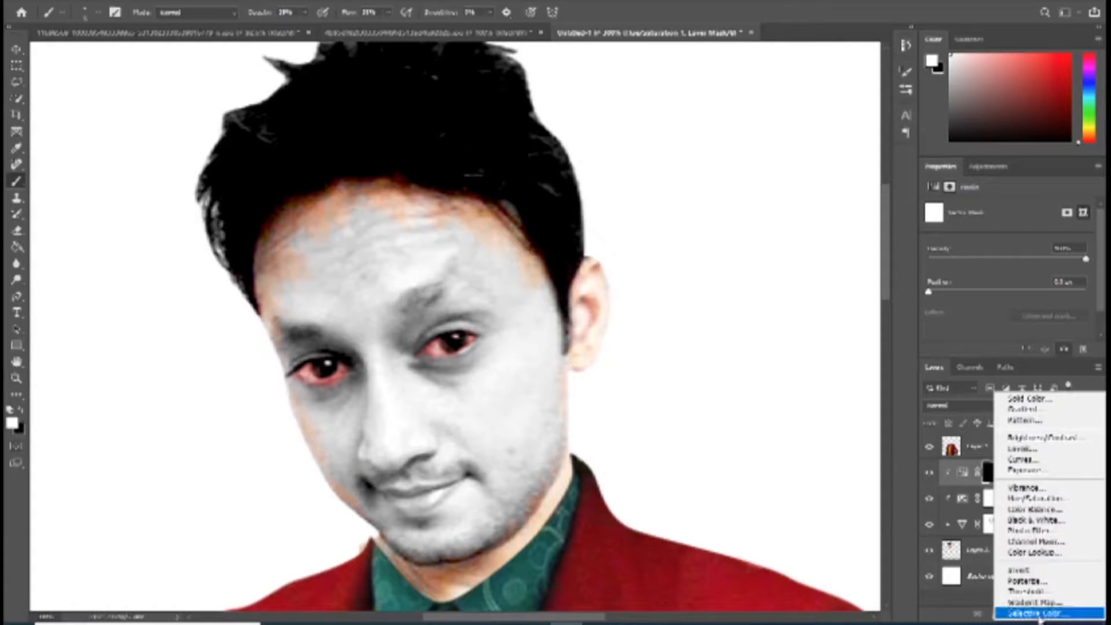
{"action": "left_click", "coordinate": [1042, 498]}
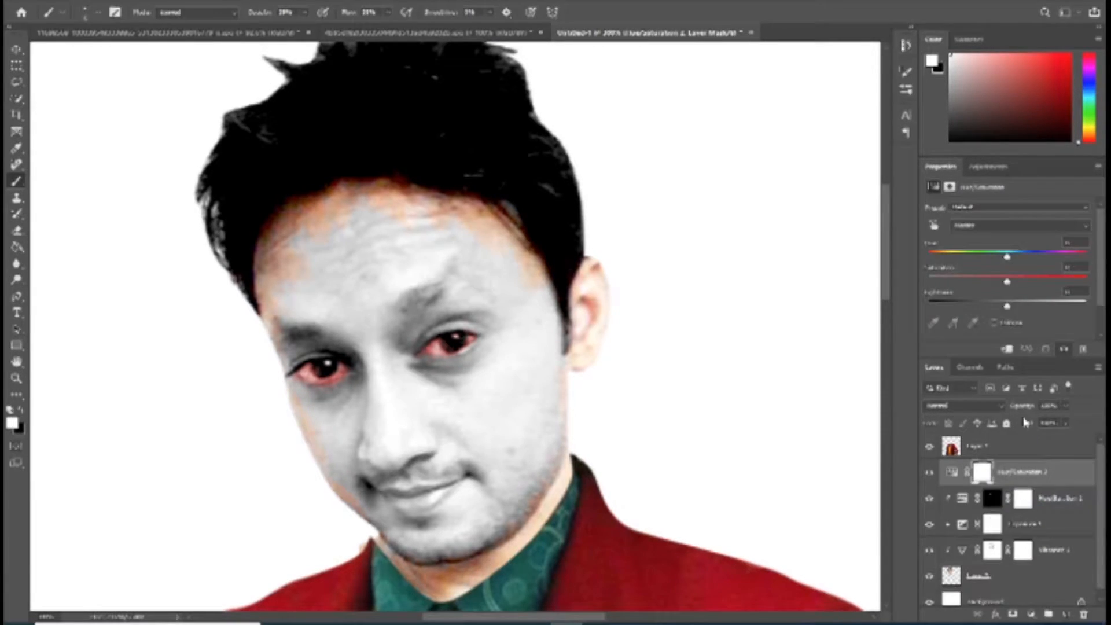
{"action": "left_click", "coordinate": [994, 322]}
{"action": "left_click_drag", "start_coordinate": [967, 282], "coordinate": [1099, 286]}
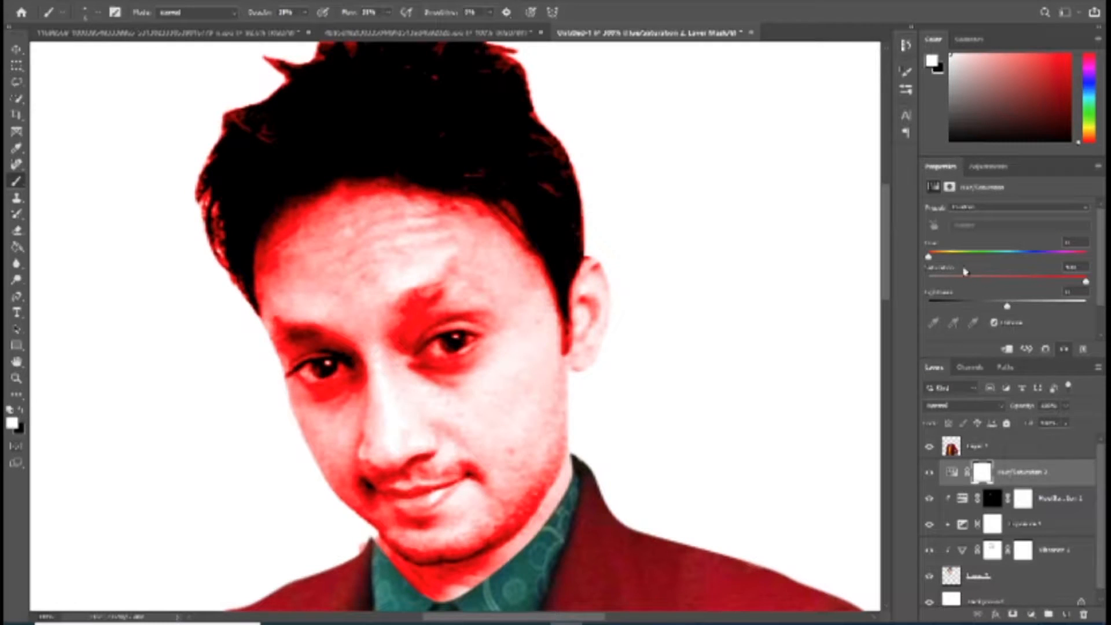
{"action": "left_click_drag", "start_coordinate": [1007, 307], "coordinate": [985, 307]}
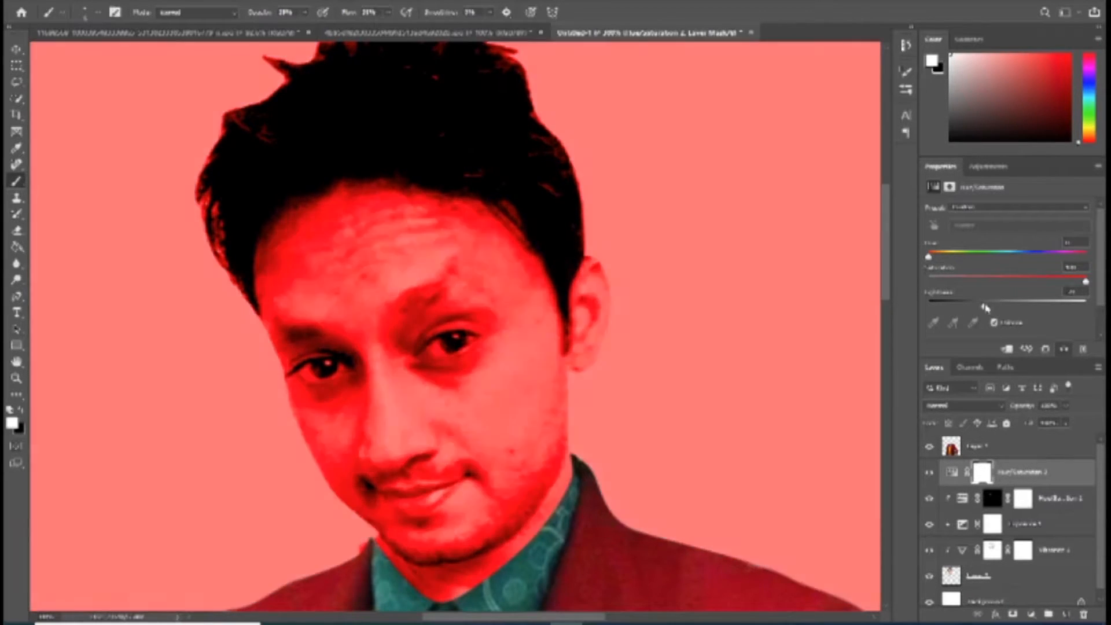
{"action": "left_click", "coordinate": [1007, 349]}
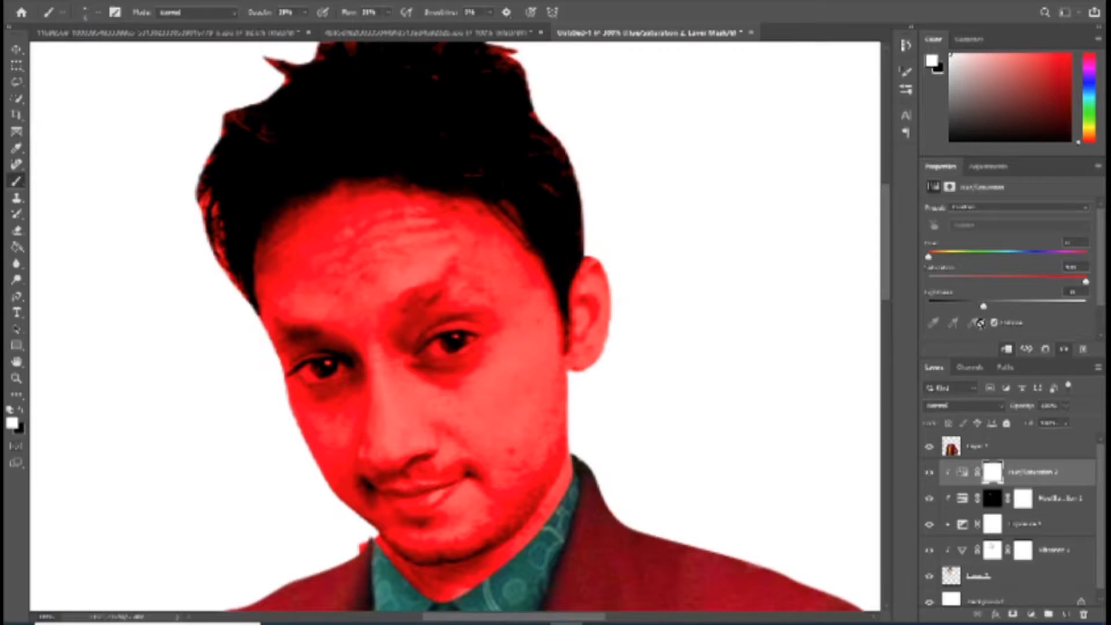
{"action": "left_click_drag", "start_coordinate": [1085, 282], "coordinate": [1074, 282]}
{"action": "left_click_drag", "start_coordinate": [983, 305], "coordinate": [991, 306]}
Step: Add a second mask to the new red adjustment, invert its layer mask, and paint white over the lips and mouth corners as a Joker smile
{"action": "left_click", "coordinate": [1010, 615]}
{"action": "key", "text": "ctrl+i"}
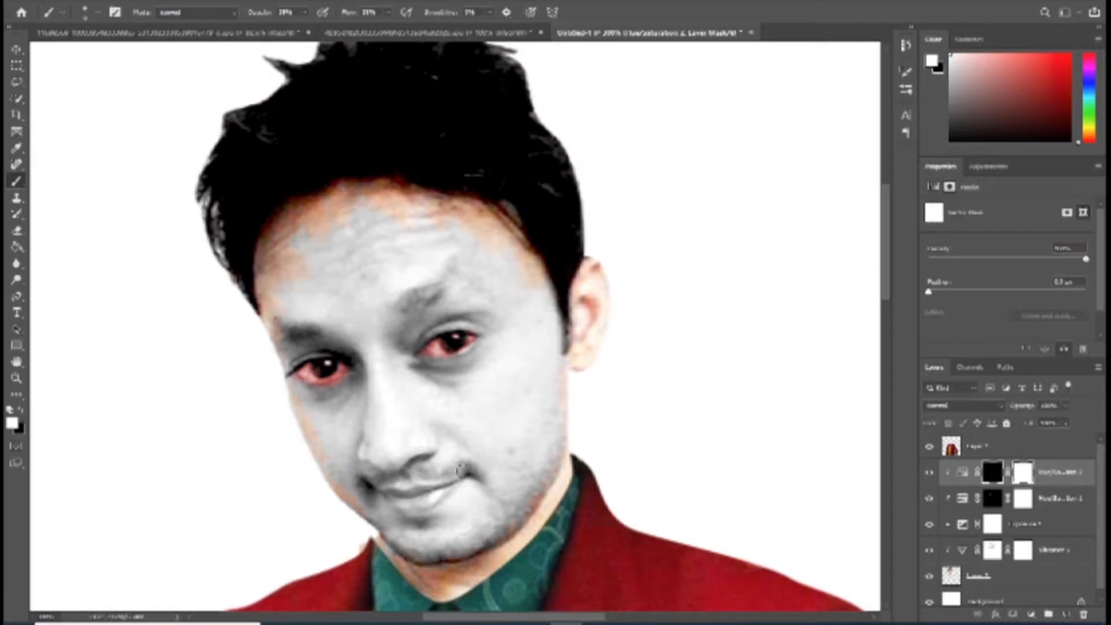
{"action": "mouse_move", "coordinate": [408, 498]}
{"action": "left_mouse_down"}
{"action": "mouse_move", "coordinate": [433, 492]}
{"action": "mouse_move", "coordinate": [405, 491]}
{"action": "mouse_move", "coordinate": [423, 479]}
{"action": "mouse_move", "coordinate": [399, 485]}
{"action": "mouse_move", "coordinate": [414, 510]}
{"action": "mouse_move", "coordinate": [445, 489]}
{"action": "mouse_move", "coordinate": [439, 478]}
{"action": "mouse_move", "coordinate": [466, 486]}
{"action": "mouse_move", "coordinate": [445, 498]}
{"action": "mouse_move", "coordinate": [489, 454]}
{"action": "mouse_move", "coordinate": [470, 484]}
{"action": "mouse_move", "coordinate": [491, 449]}
{"action": "mouse_move", "coordinate": [457, 487]}
{"action": "mouse_move", "coordinate": [486, 455]}
{"action": "mouse_move", "coordinate": [475, 468]}
{"action": "left_mouse_up"}
{"action": "mouse_move", "coordinate": [431, 502]}
{"action": "left_mouse_down"}
{"action": "mouse_move", "coordinate": [411, 520]}
{"action": "mouse_move", "coordinate": [450, 494]}
{"action": "mouse_move", "coordinate": [431, 519]}
{"action": "left_mouse_up"}
{"action": "mouse_move", "coordinate": [363, 484]}
{"action": "left_mouse_down"}
{"action": "mouse_move", "coordinate": [358, 472]}
{"action": "mouse_move", "coordinate": [366, 485]}
{"action": "mouse_move", "coordinate": [346, 479]}
{"action": "mouse_move", "coordinate": [394, 518]}
{"action": "mouse_move", "coordinate": [356, 500]}
{"action": "mouse_move", "coordinate": [415, 500]}
{"action": "left_mouse_up"}
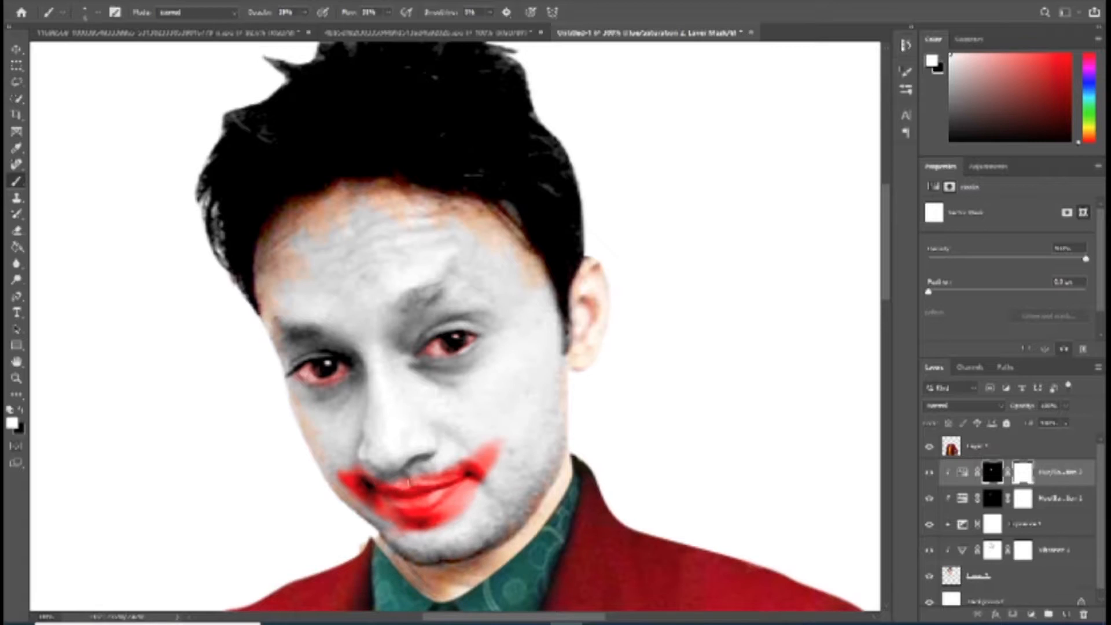
{"action": "left_click_drag", "start_coordinate": [439, 478], "coordinate": [407, 478]}
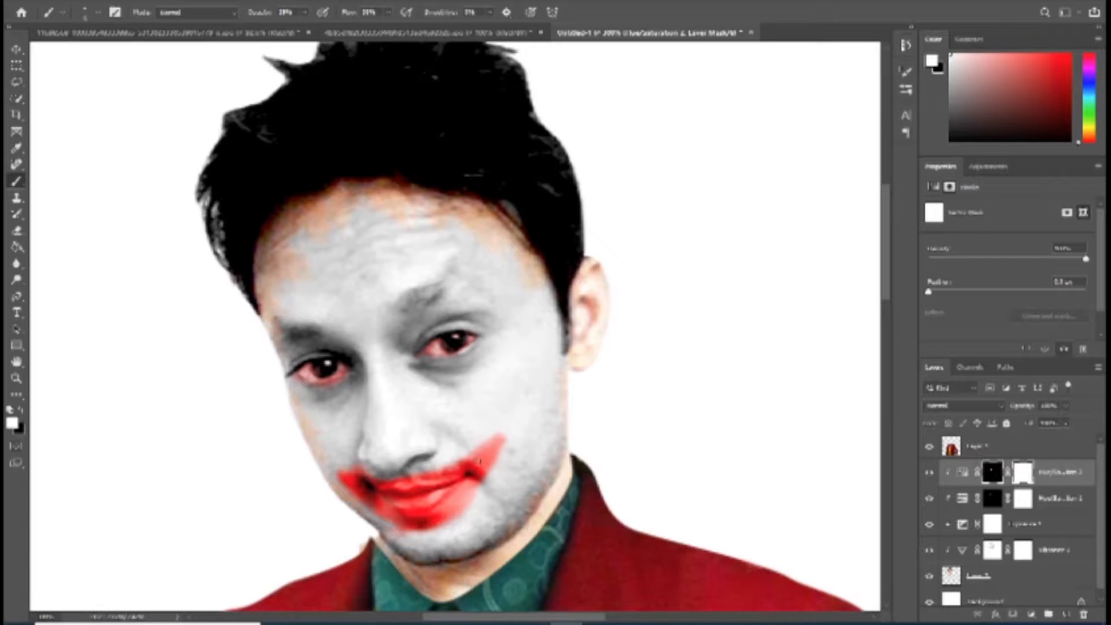
Step: Raise the brush opacity and extend the red smile up the cheek, along the lower lip and at the opposite mouth corner
{"action": "left_click_drag", "start_coordinate": [305, 12], "coordinate": [332, 28]}
{"action": "left_click", "coordinate": [505, 436]}
{"action": "mouse_move", "coordinate": [493, 448]}
{"action": "left_mouse_down"}
{"action": "mouse_move", "coordinate": [508, 426]}
{"action": "mouse_move", "coordinate": [499, 441]}
{"action": "left_mouse_up"}
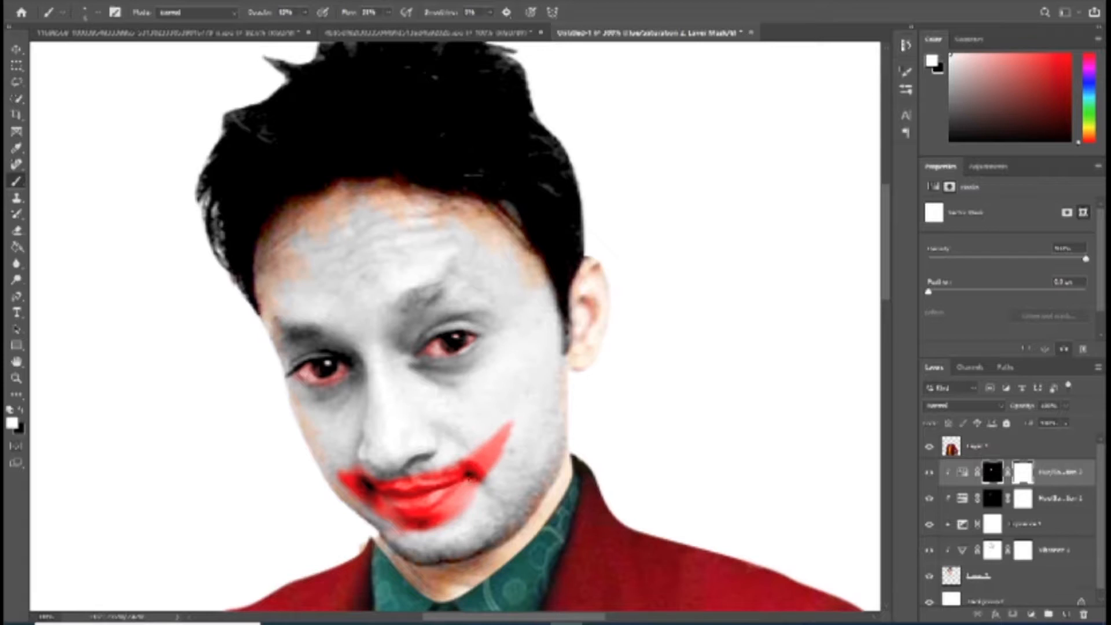
{"action": "mouse_move", "coordinate": [411, 531]}
{"action": "left_mouse_down"}
{"action": "mouse_move", "coordinate": [427, 529]}
{"action": "mouse_move", "coordinate": [368, 507]}
{"action": "mouse_move", "coordinate": [346, 472]}
{"action": "left_mouse_up"}
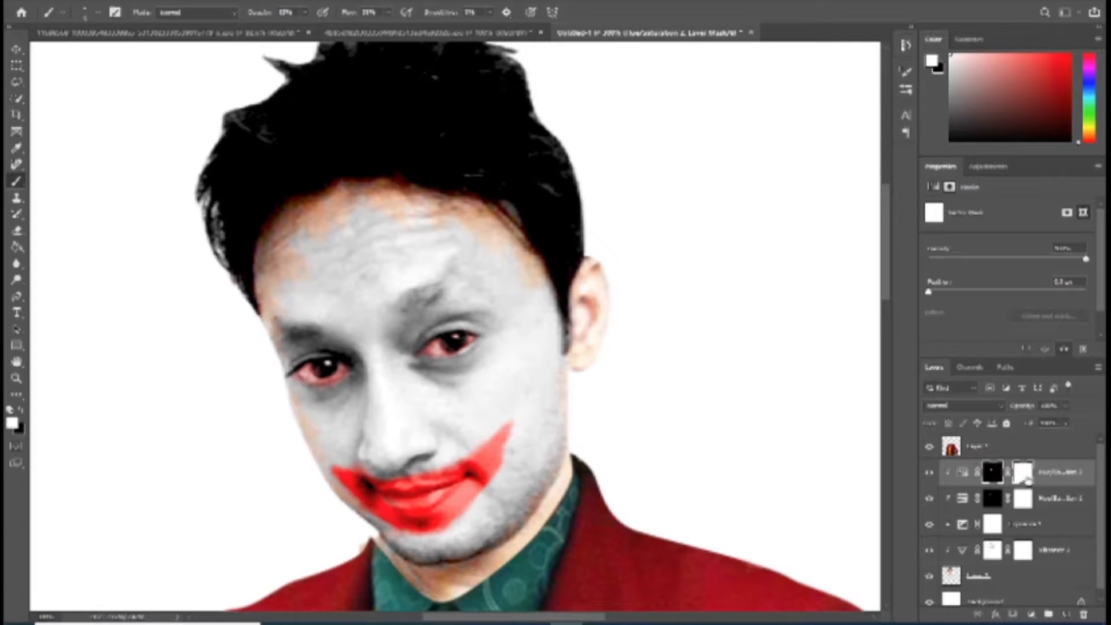
Step: Lower the lightness and slightly reduce the saturation of the smile's Hue/Saturation adjustment for a deeper red
{"action": "left_click", "coordinate": [992, 472]}
{"action": "left_click", "coordinate": [962, 471]}
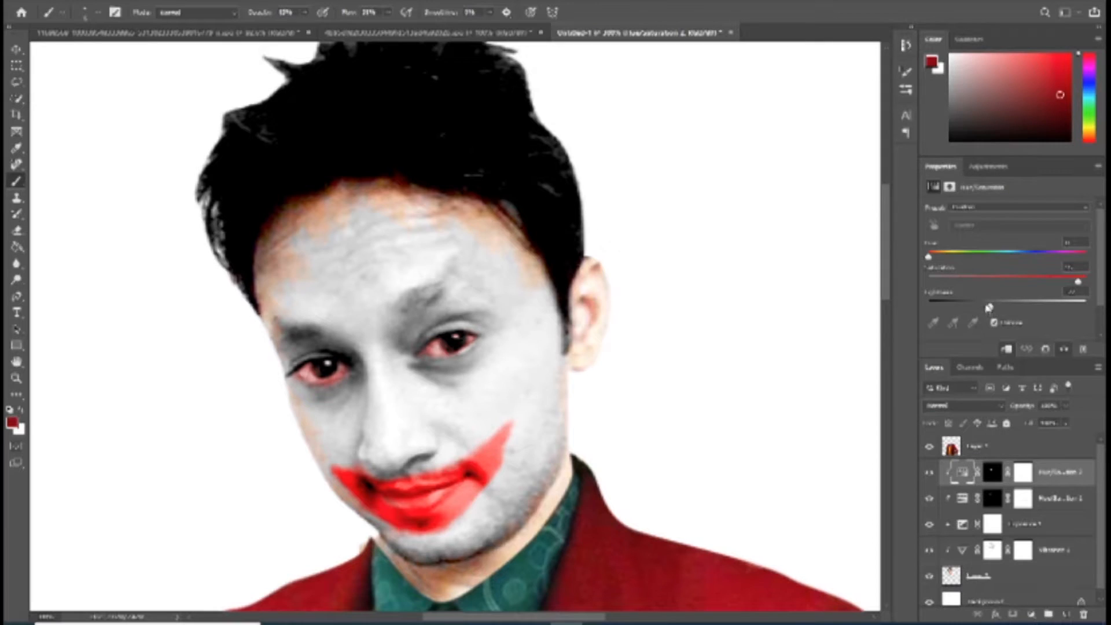
{"action": "left_click_drag", "start_coordinate": [970, 309], "coordinate": [973, 309]}
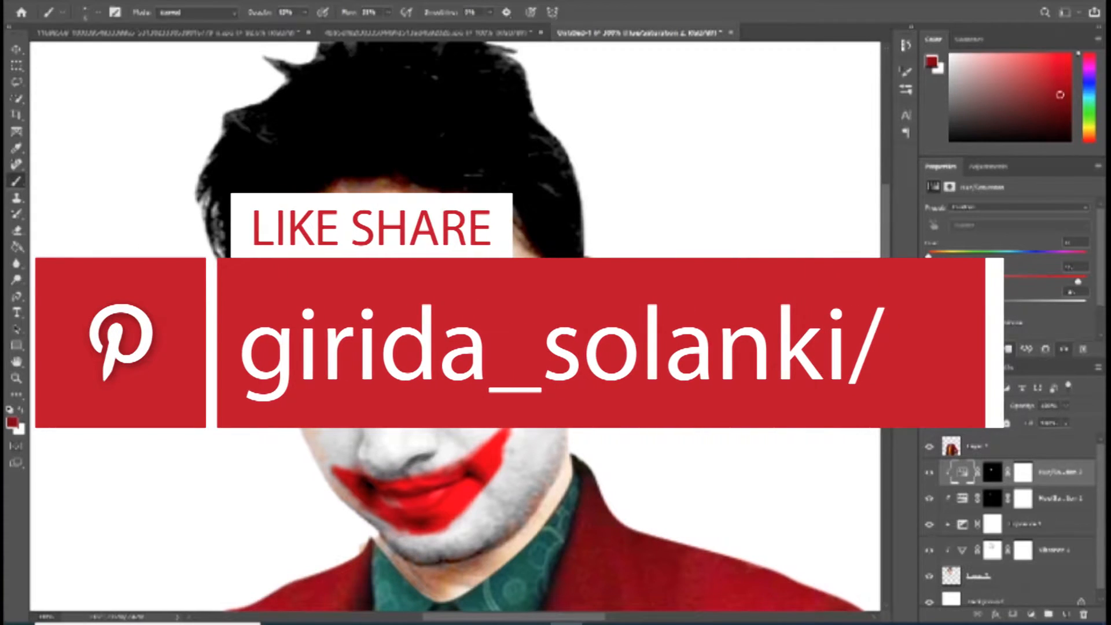
{"action": "mouse_move", "coordinate": [1078, 283]}
{"action": "left_mouse_down"}
{"action": "mouse_move", "coordinate": [1064, 284]}
{"action": "mouse_move", "coordinate": [1104, 284]}
{"action": "mouse_move", "coordinate": [1072, 284]}
{"action": "left_mouse_up"}
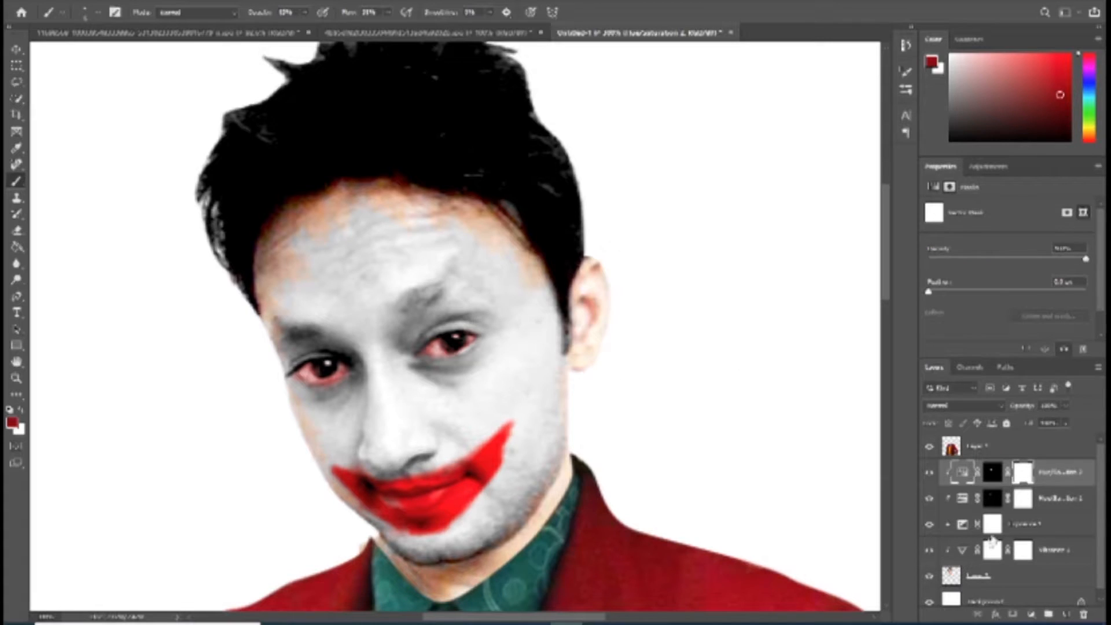
Step: Paint a red arched brow mark with thin drips on the forehead above the eyebrow, using white on the smile adjustment's layer mask
{"action": "left_click", "coordinate": [991, 472]}
{"action": "key", "text": "d"}
{"action": "mouse_move", "coordinate": [396, 239]}
{"action": "left_mouse_down"}
{"action": "mouse_move", "coordinate": [419, 230]}
{"action": "mouse_move", "coordinate": [370, 247]}
{"action": "mouse_move", "coordinate": [431, 230]}
{"action": "mouse_move", "coordinate": [387, 238]}
{"action": "mouse_move", "coordinate": [374, 258]}
{"action": "mouse_move", "coordinate": [396, 261]}
{"action": "mouse_move", "coordinate": [376, 256]}
{"action": "mouse_move", "coordinate": [404, 257]}
{"action": "mouse_move", "coordinate": [433, 232]}
{"action": "mouse_move", "coordinate": [386, 247]}
{"action": "mouse_move", "coordinate": [440, 234]}
{"action": "mouse_move", "coordinate": [390, 244]}
{"action": "mouse_move", "coordinate": [399, 255]}
{"action": "mouse_move", "coordinate": [386, 238]}
{"action": "mouse_move", "coordinate": [401, 255]}
{"action": "left_mouse_up"}
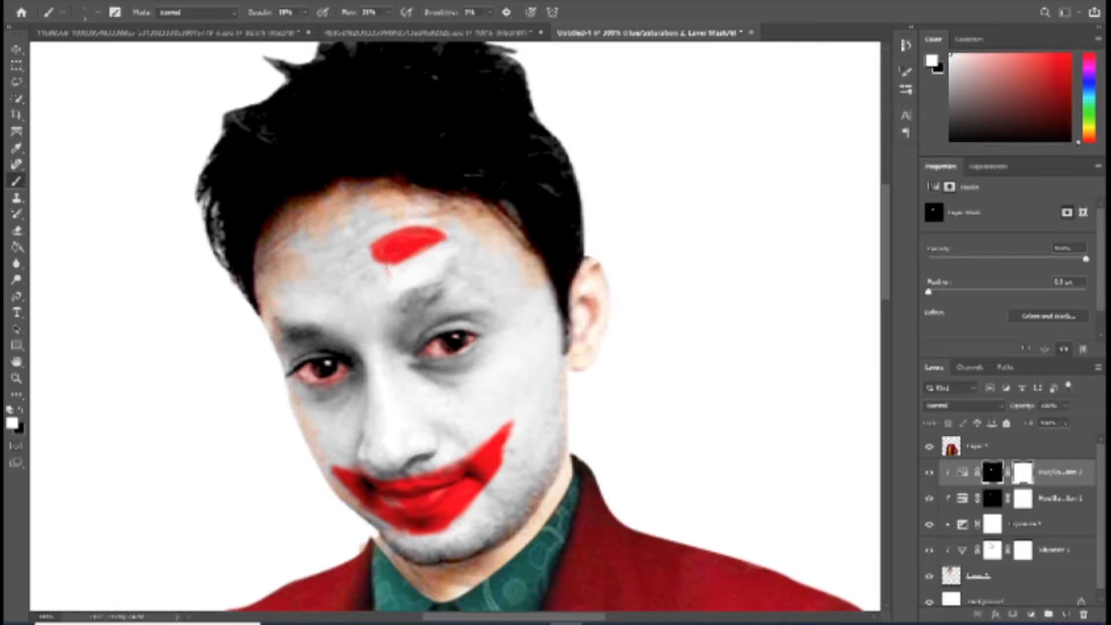
{"action": "left_click_drag", "start_coordinate": [386, 262], "coordinate": [393, 274]}
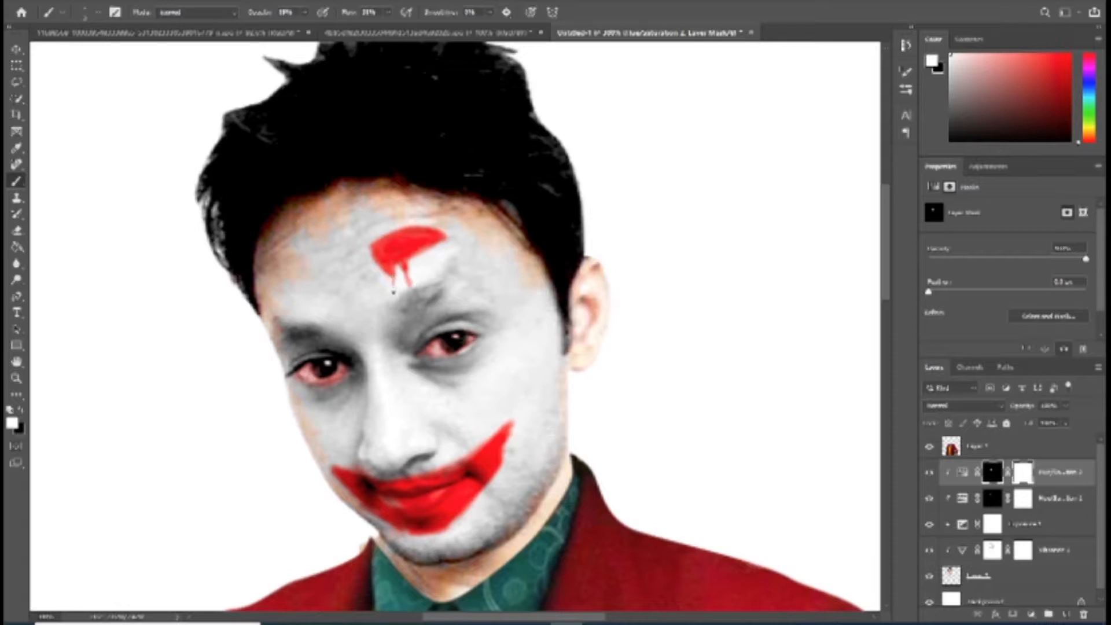
{"action": "key", "text": "ctrl+z"}
Step: Try to free-transform the red makeup on the smile's Hue/Saturation layer
{"action": "key", "text": "ctrl+t"}
{"action": "left_click", "coordinate": [540, 226]}
{"action": "key", "text": "ctrl+t"}
{"action": "left_click", "coordinate": [544, 227]}
{"action": "left_click", "coordinate": [962, 471]}
{"action": "key", "text": "ctrl+t"}
{"action": "left_click", "coordinate": [541, 227]}
{"action": "key", "text": "ctrl+t"}
{"action": "left_click", "coordinate": [542, 227]}
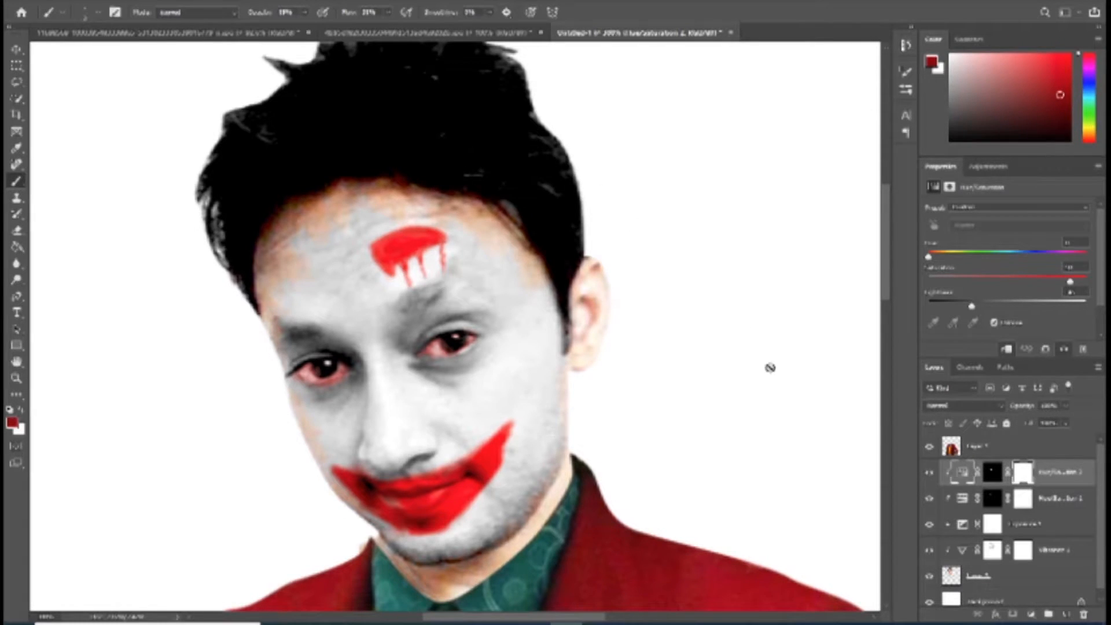
Step: Paint a smaller dripping red brow mark above the other eyebrow on the same layer mask
{"action": "left_click", "coordinate": [992, 472]}
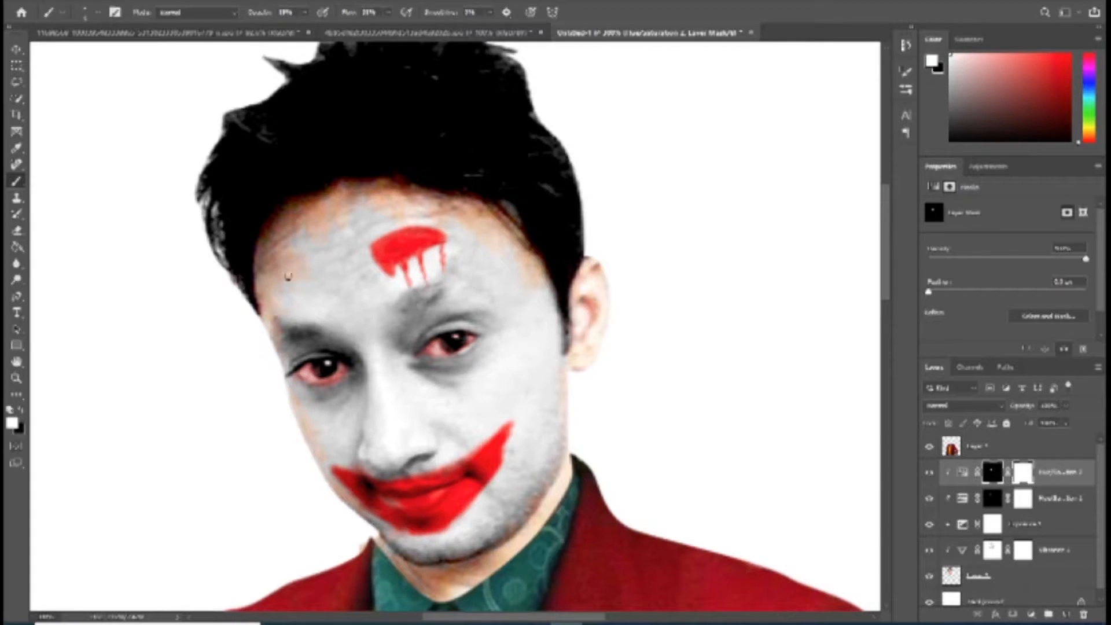
{"action": "mouse_move", "coordinate": [283, 286]}
{"action": "left_mouse_down"}
{"action": "mouse_move", "coordinate": [269, 287]}
{"action": "mouse_move", "coordinate": [302, 288]}
{"action": "left_mouse_up"}
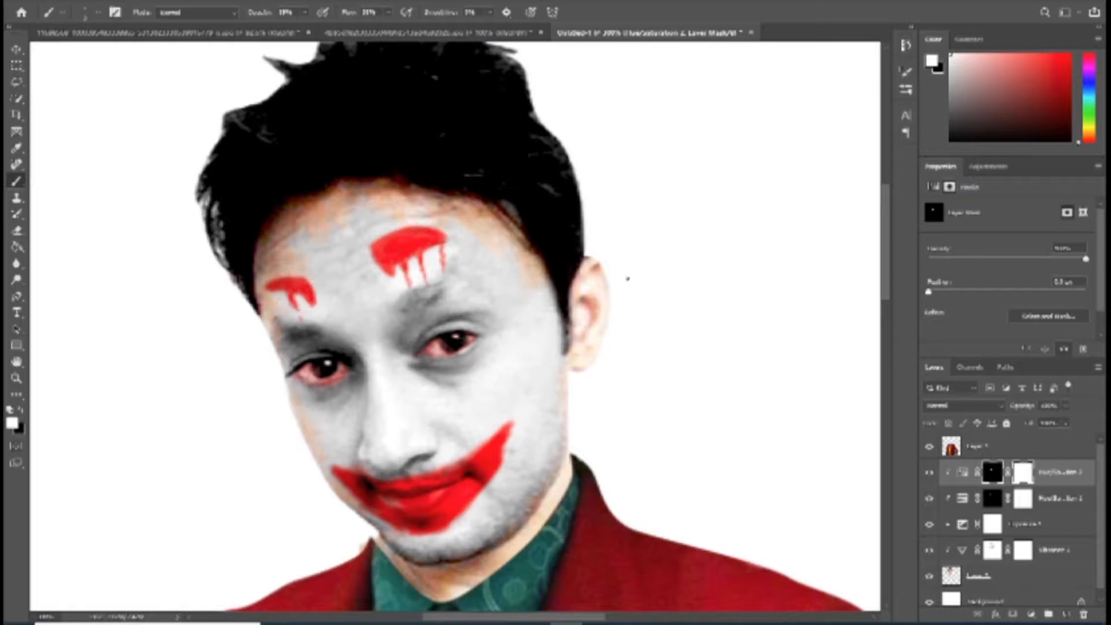
Step: Add a colorized Hue/Saturation adjustment clipped to the head, tune it to a medium blue, add a second mask and invert its layer mask
{"action": "left_click", "coordinate": [1031, 614]}
{"action": "left_click", "coordinate": [1039, 491]}
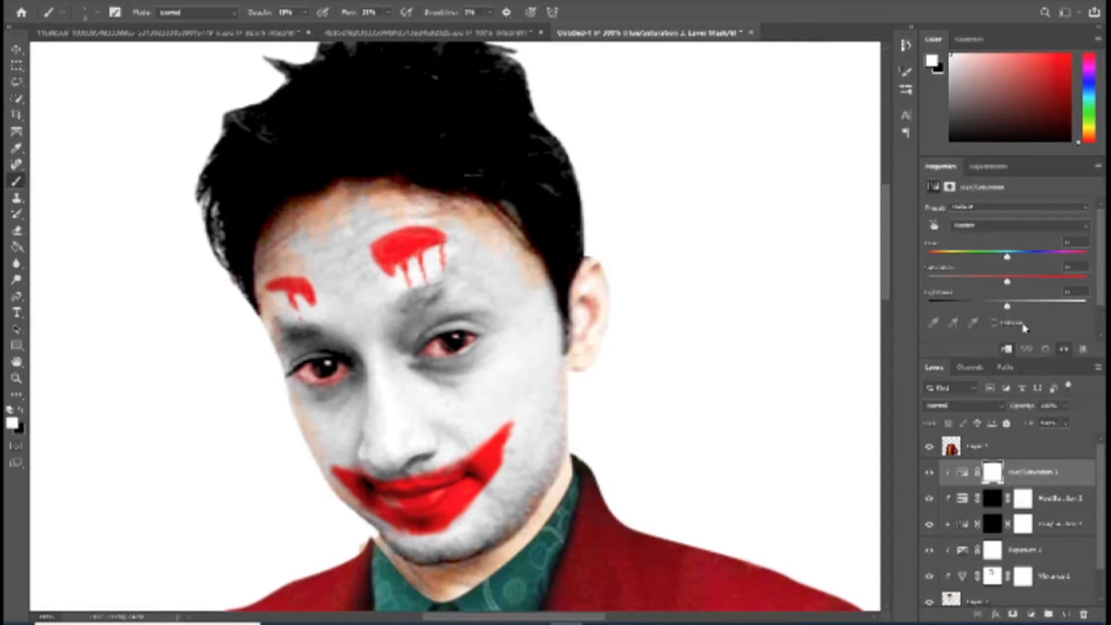
{"action": "left_click_drag", "start_coordinate": [1010, 255], "coordinate": [1022, 260]}
{"action": "left_click", "coordinate": [994, 323]}
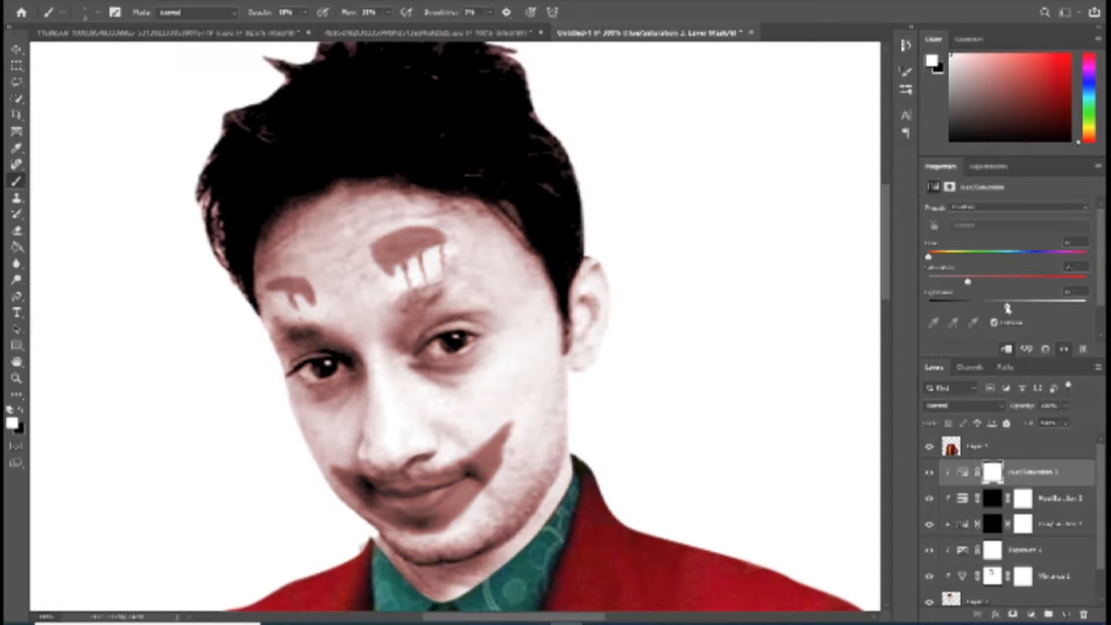
{"action": "left_click", "coordinate": [1021, 255]}
{"action": "left_click_drag", "start_coordinate": [1007, 307], "coordinate": [1017, 283]}
{"action": "left_click", "coordinate": [993, 472]}
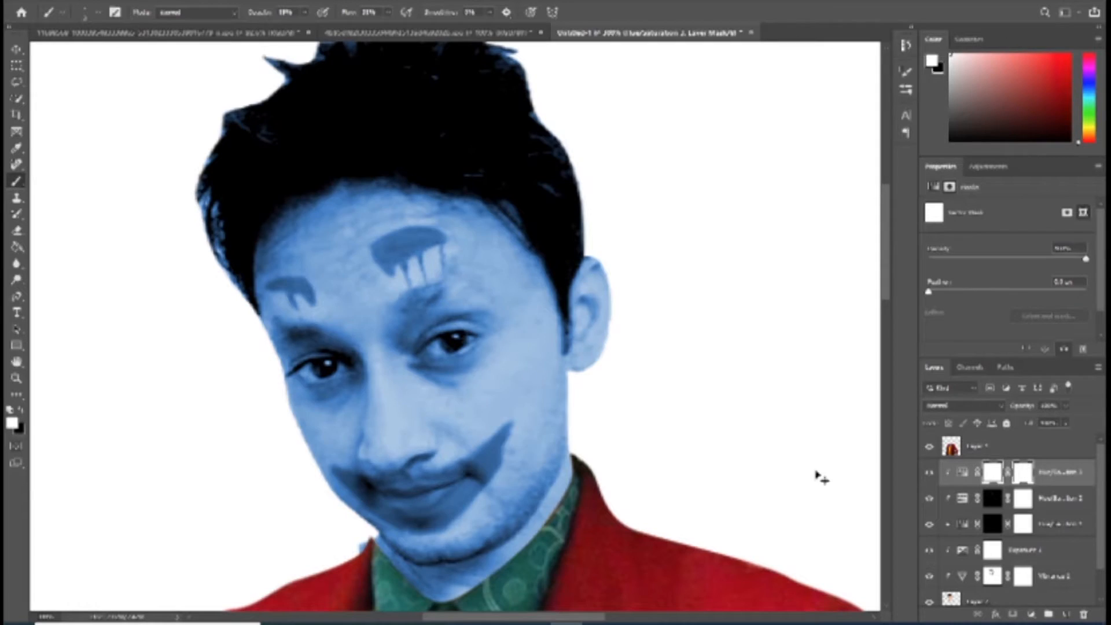
{"action": "key", "text": "ctrl+i"}
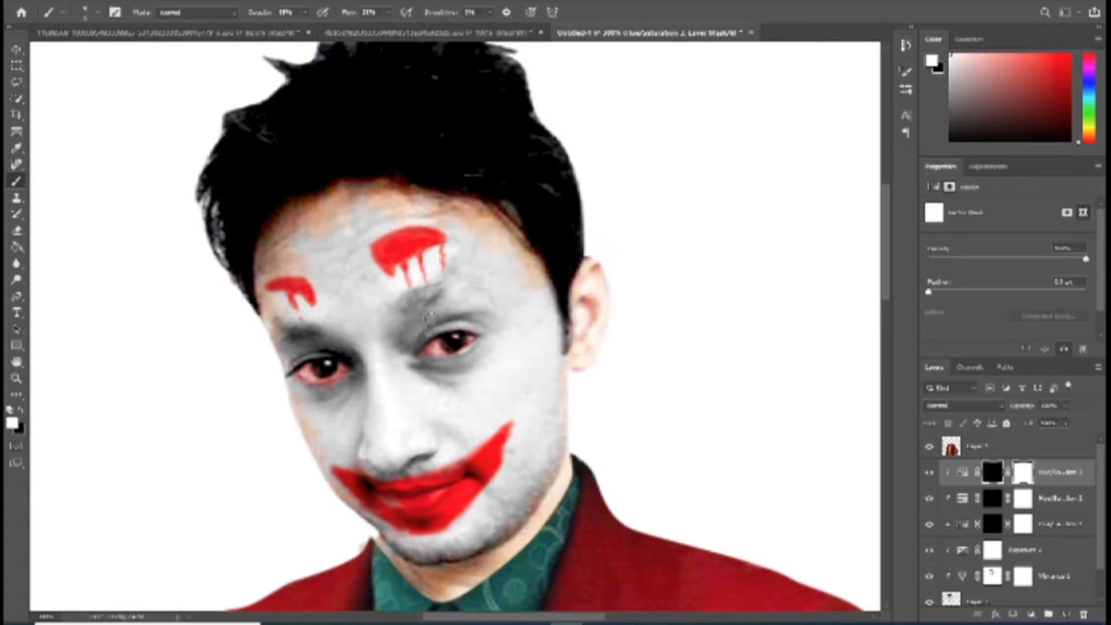
Step: Paint a blue pointed shape above the eye under the large brow mark and a matching one below it, with a tear streak to the chin
{"action": "left_click_drag", "start_coordinate": [429, 293], "coordinate": [398, 338]}
{"action": "mouse_move", "coordinate": [432, 286]}
{"action": "left_mouse_down"}
{"action": "mouse_move", "coordinate": [483, 310]}
{"action": "mouse_move", "coordinate": [426, 277]}
{"action": "mouse_move", "coordinate": [483, 312]}
{"action": "mouse_move", "coordinate": [429, 282]}
{"action": "left_mouse_up"}
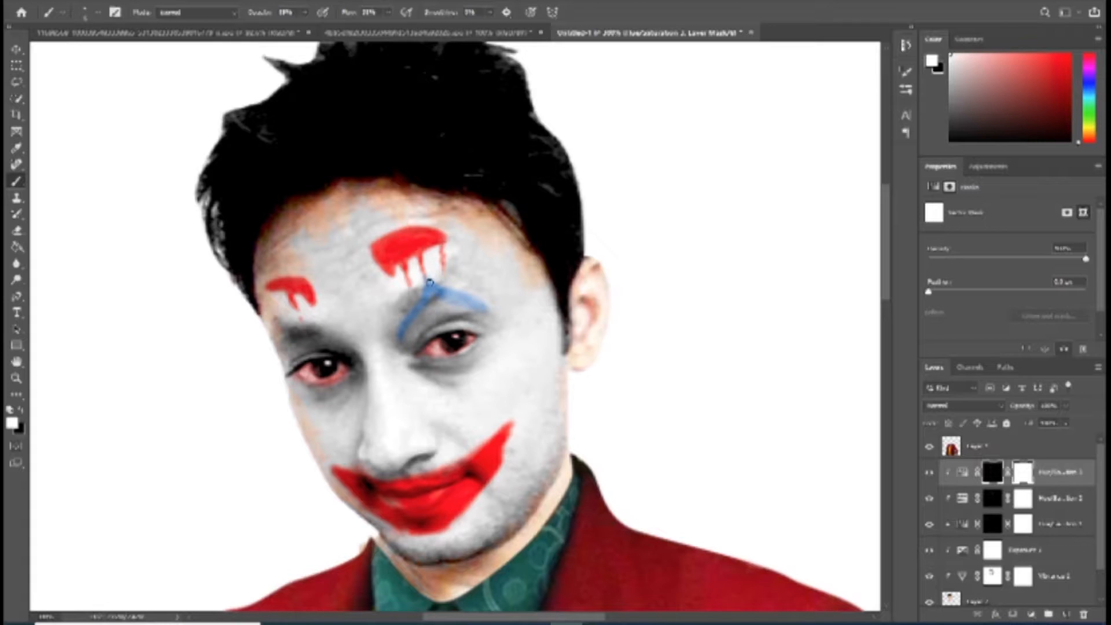
{"action": "mouse_move", "coordinate": [401, 332]}
{"action": "left_mouse_down"}
{"action": "mouse_move", "coordinate": [439, 297]}
{"action": "mouse_move", "coordinate": [426, 315]}
{"action": "mouse_move", "coordinate": [431, 304]}
{"action": "mouse_move", "coordinate": [460, 314]}
{"action": "mouse_move", "coordinate": [439, 304]}
{"action": "mouse_move", "coordinate": [434, 312]}
{"action": "mouse_move", "coordinate": [457, 300]}
{"action": "left_mouse_up"}
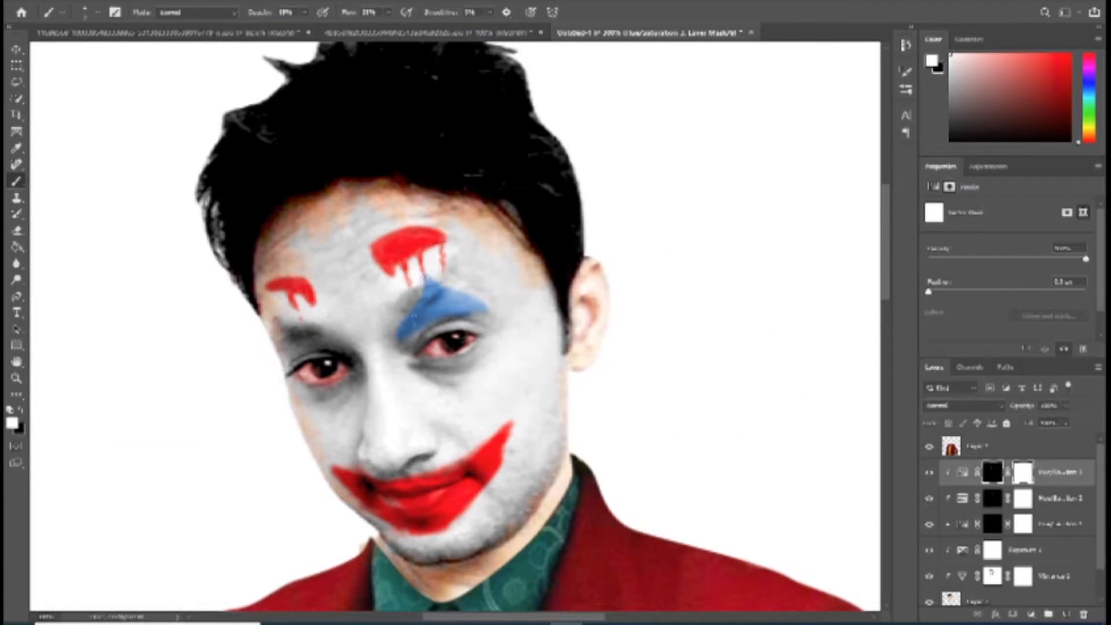
{"action": "mouse_move", "coordinate": [415, 331]}
{"action": "left_mouse_down"}
{"action": "mouse_move", "coordinate": [440, 320]}
{"action": "mouse_move", "coordinate": [485, 316]}
{"action": "mouse_move", "coordinate": [429, 275]}
{"action": "left_mouse_up"}
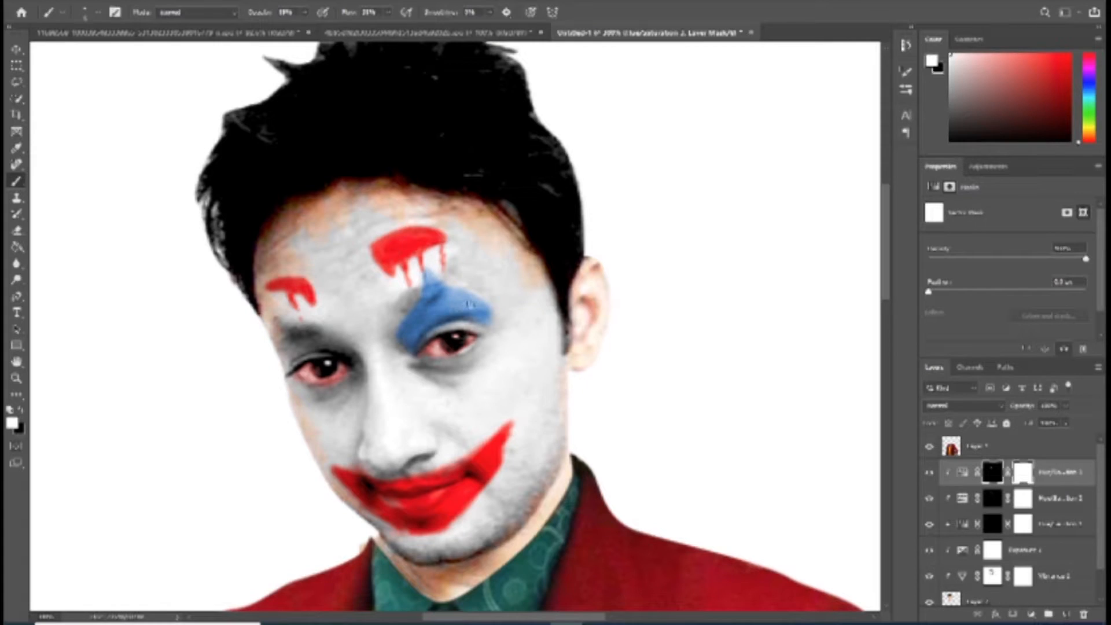
{"action": "mouse_move", "coordinate": [416, 365]}
{"action": "left_mouse_down"}
{"action": "mouse_move", "coordinate": [440, 369]}
{"action": "mouse_move", "coordinate": [480, 346]}
{"action": "mouse_move", "coordinate": [454, 368]}
{"action": "mouse_move", "coordinate": [469, 364]}
{"action": "mouse_move", "coordinate": [463, 389]}
{"action": "mouse_move", "coordinate": [486, 354]}
{"action": "mouse_move", "coordinate": [460, 385]}
{"action": "mouse_move", "coordinate": [416, 364]}
{"action": "mouse_move", "coordinate": [459, 392]}
{"action": "mouse_move", "coordinate": [488, 339]}
{"action": "mouse_move", "coordinate": [458, 383]}
{"action": "mouse_move", "coordinate": [489, 497]}
{"action": "left_mouse_up"}
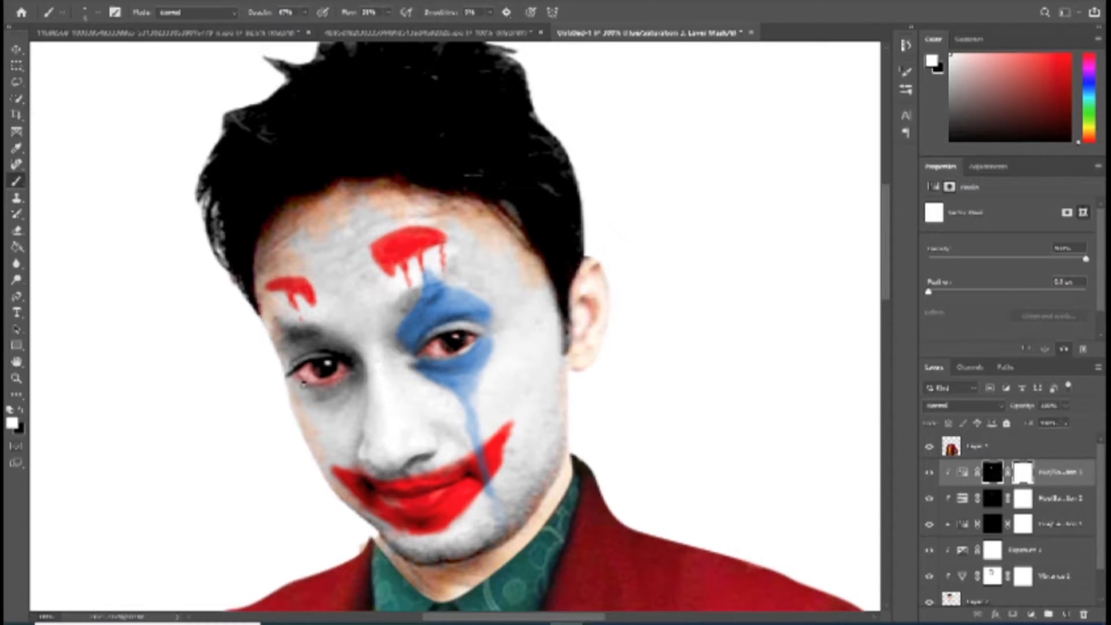
Step: Paint blue pointed shapes below and above the other eye on the same mask
{"action": "mouse_move", "coordinate": [295, 383]}
{"action": "left_mouse_down"}
{"action": "mouse_move", "coordinate": [332, 389]}
{"action": "mouse_move", "coordinate": [328, 404]}
{"action": "mouse_move", "coordinate": [347, 385]}
{"action": "mouse_move", "coordinate": [316, 392]}
{"action": "left_mouse_up"}
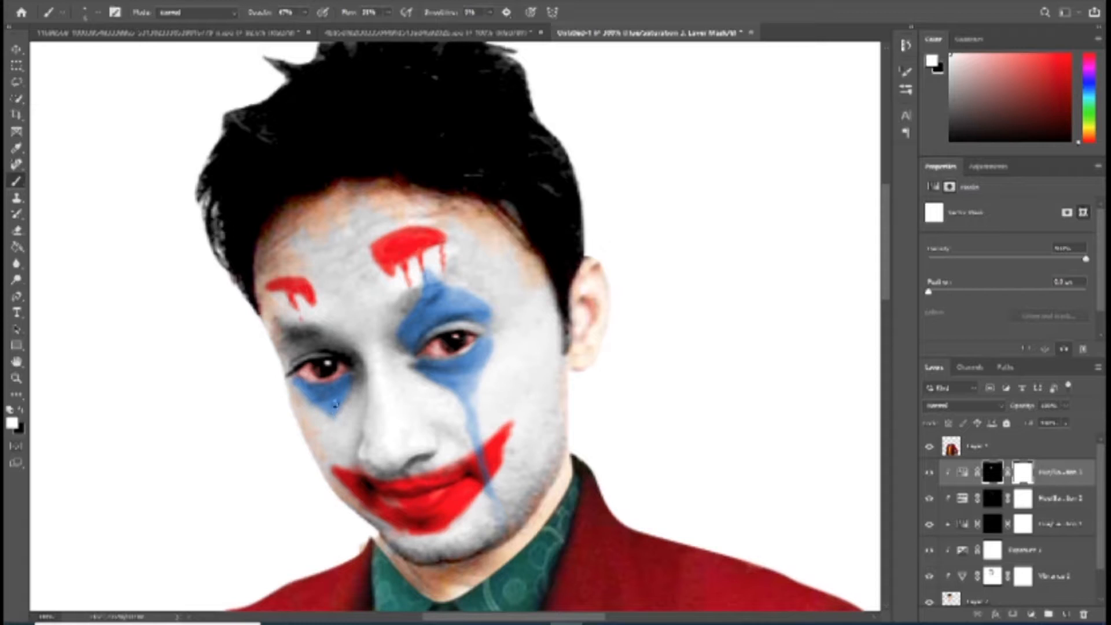
{"action": "mouse_move", "coordinate": [284, 317]}
{"action": "left_mouse_down"}
{"action": "mouse_move", "coordinate": [281, 346]}
{"action": "mouse_move", "coordinate": [332, 336]}
{"action": "mouse_move", "coordinate": [305, 316]}
{"action": "left_mouse_up"}
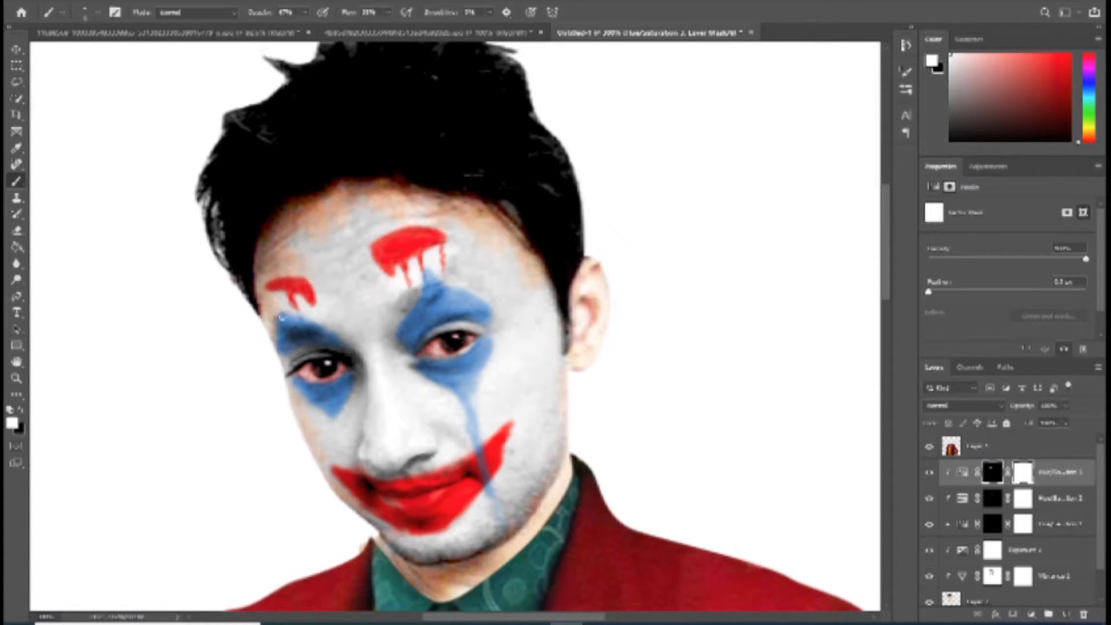
{"action": "left_click_drag", "start_coordinate": [277, 310], "coordinate": [282, 335]}
Step: Raise the saturation and lower the lightness of the blue Hue/Saturation adjustment for a stronger blue
{"action": "left_click", "coordinate": [964, 472]}
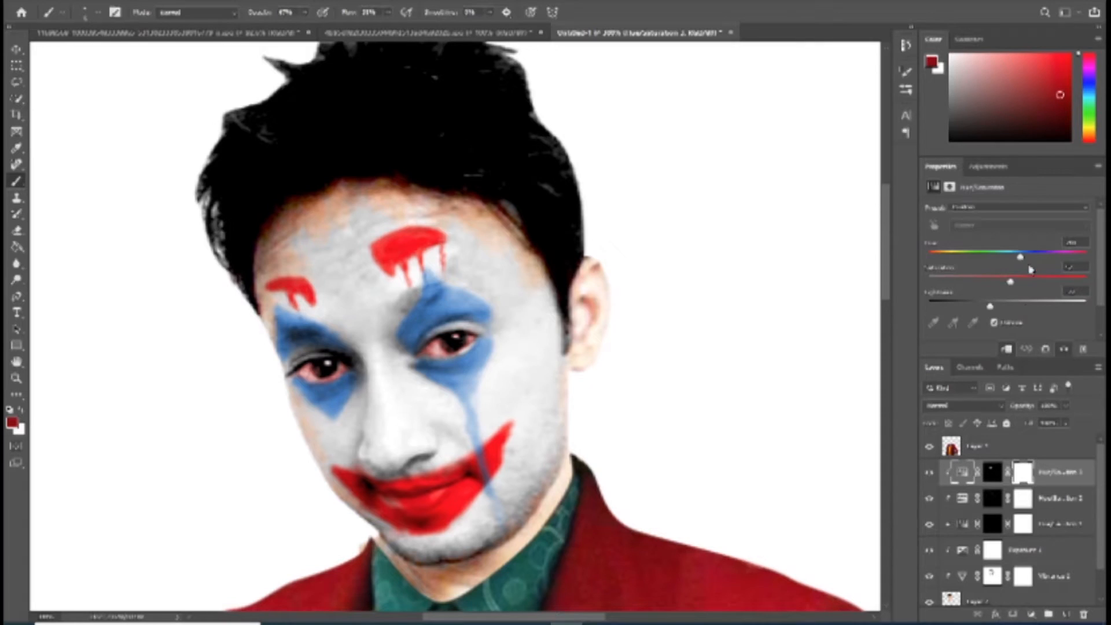
{"action": "mouse_move", "coordinate": [1009, 301]}
{"action": "left_mouse_down"}
{"action": "mouse_move", "coordinate": [972, 309]}
{"action": "mouse_move", "coordinate": [1011, 283]}
{"action": "mouse_move", "coordinate": [1056, 284]}
{"action": "left_mouse_up"}
{"action": "left_click_drag", "start_coordinate": [977, 307], "coordinate": [984, 307]}
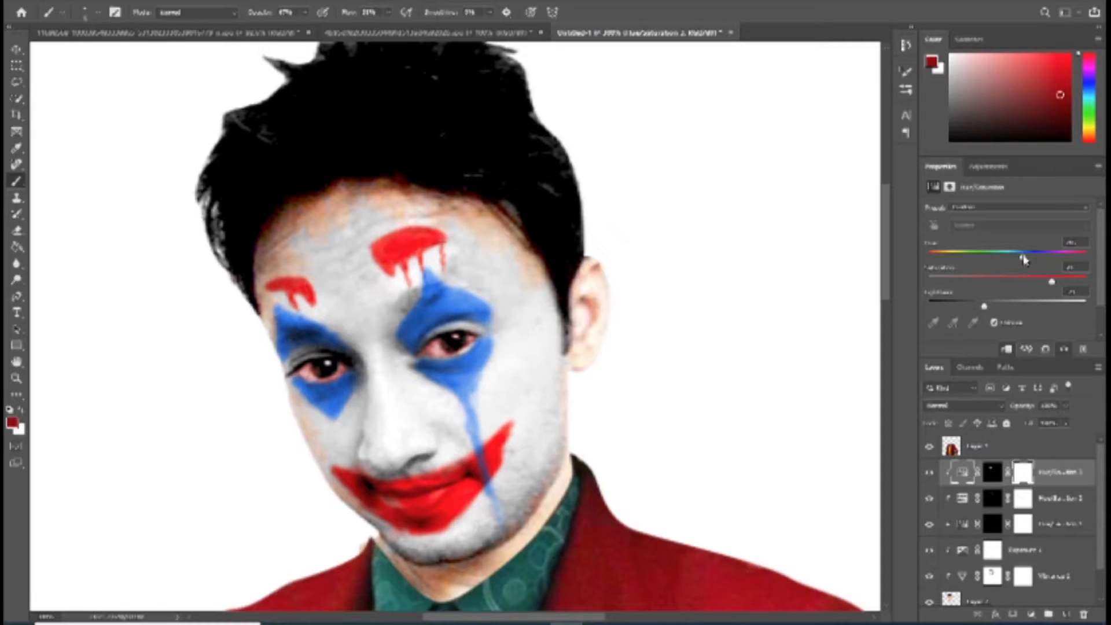
Step: Add a Brightness/Contrast adjustment clipped to the head and lower its contrast
{"action": "left_click", "coordinate": [1032, 614]}
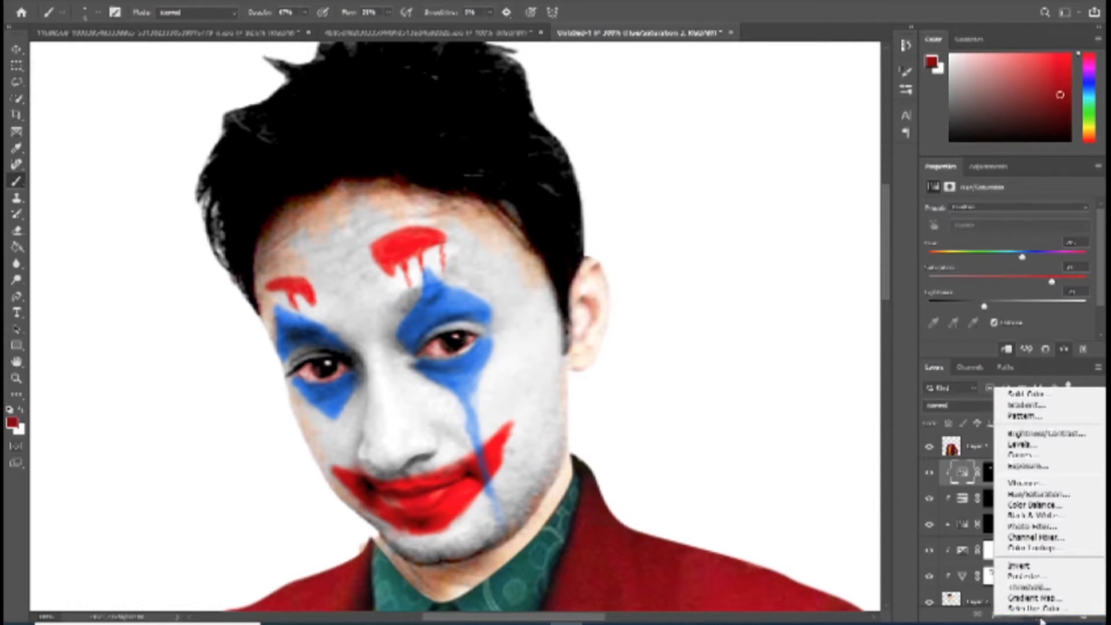
{"action": "left_click", "coordinate": [1062, 444]}
{"action": "left_click_drag", "start_coordinate": [1007, 244], "coordinate": [984, 270]}
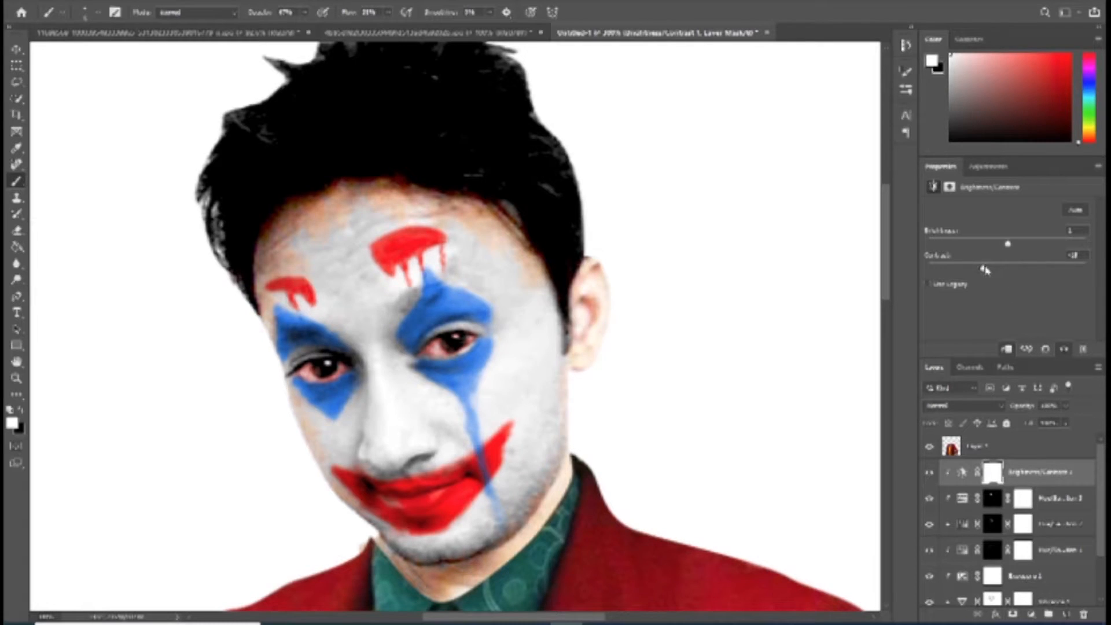
{"action": "left_click", "coordinate": [1031, 614]}
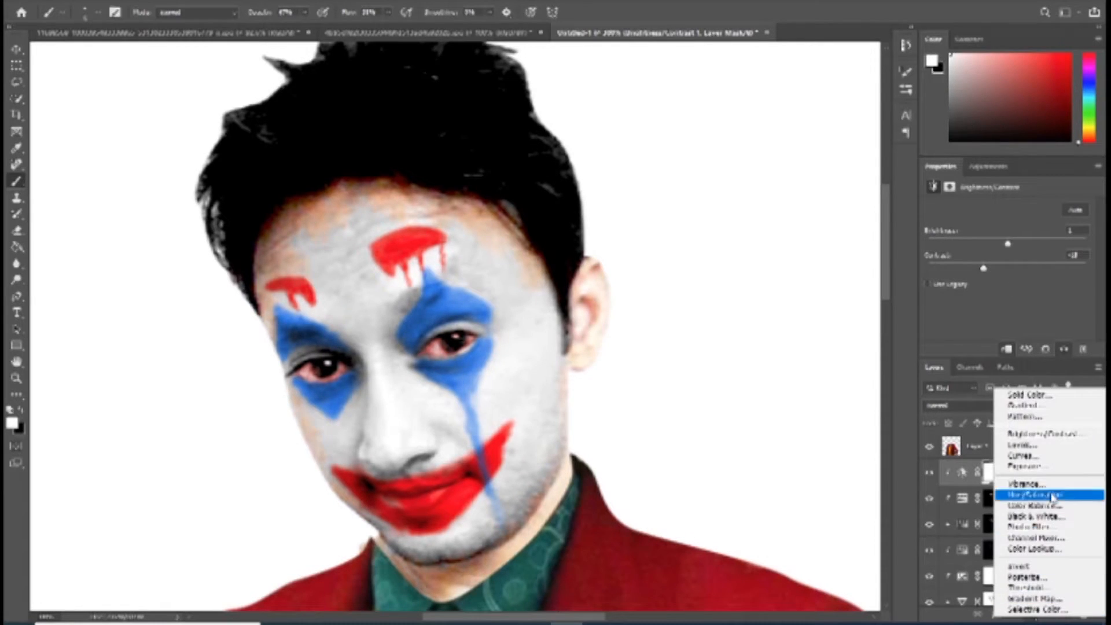
{"action": "left_click", "coordinate": [1063, 496]}
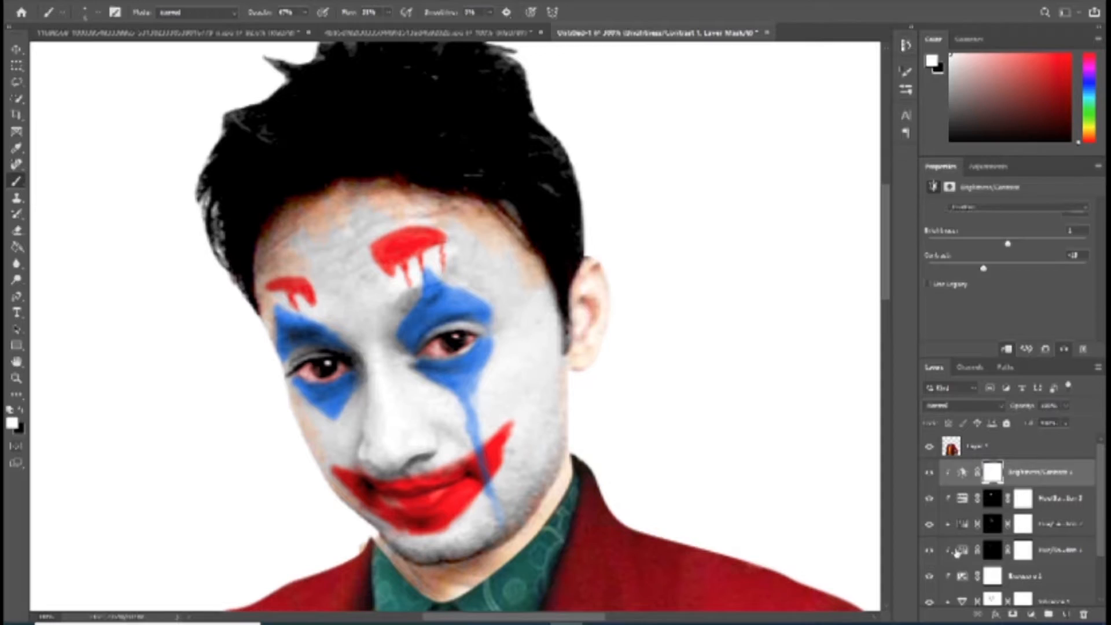
Step: Paint a light red tint over the nose on the eye tint's layer mask with increased brush flow
{"action": "left_click", "coordinate": [992, 551]}
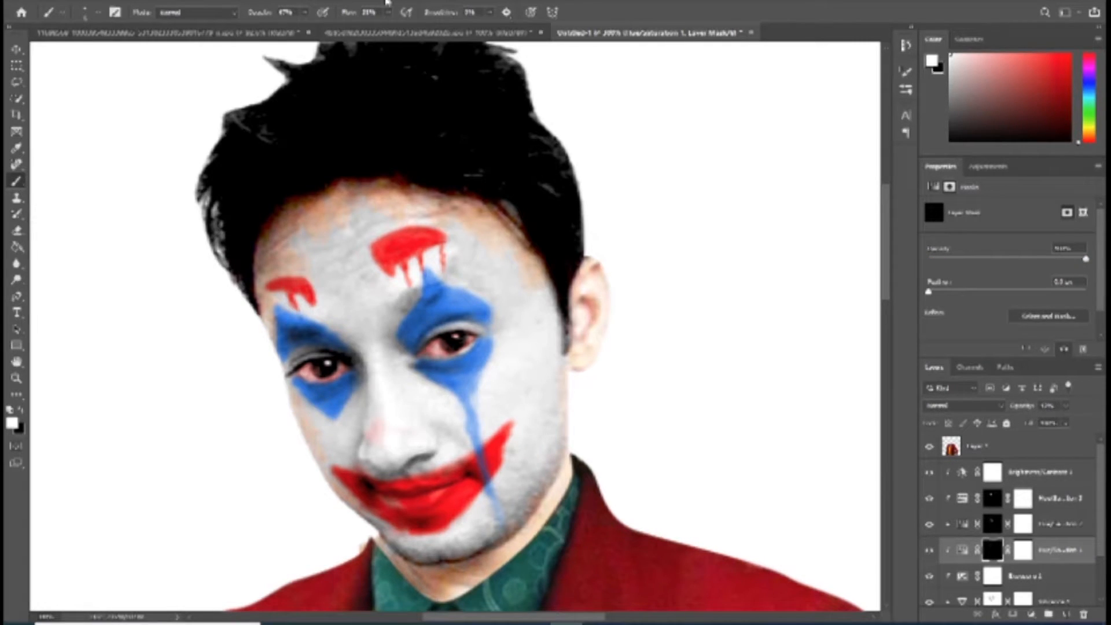
{"action": "left_click_drag", "start_coordinate": [391, 14], "coordinate": [400, 25]}
{"action": "left_click", "coordinate": [306, 14]}
{"action": "left_click", "coordinate": [386, 434]}
{"action": "mouse_move", "coordinate": [367, 445]}
{"action": "left_mouse_down"}
{"action": "mouse_move", "coordinate": [372, 460]}
{"action": "mouse_move", "coordinate": [414, 453]}
{"action": "left_mouse_up"}
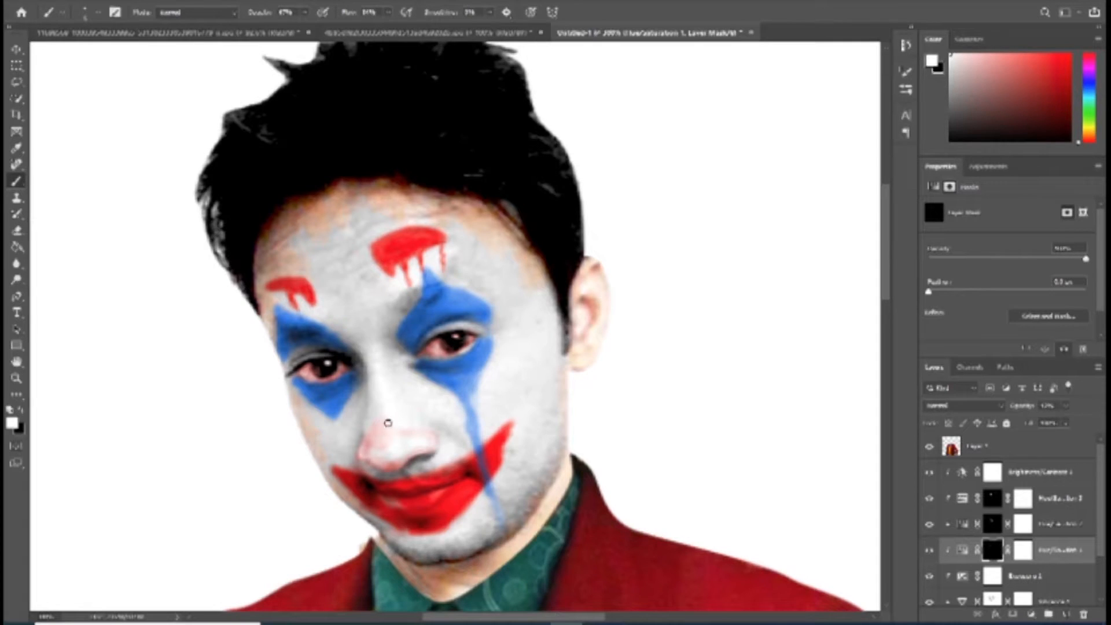
{"action": "left_click_drag", "start_coordinate": [372, 453], "coordinate": [393, 447]}
Step: Fill in the nose tint with higher brush opacity and flow, and lower the lightness of the eye tint's Hue/Saturation adjustment
{"action": "left_click", "coordinate": [305, 13]}
{"action": "left_click", "coordinate": [318, 27]}
{"action": "left_click", "coordinate": [390, 12]}
{"action": "left_click", "coordinate": [397, 28]}
{"action": "left_click", "coordinate": [387, 424]}
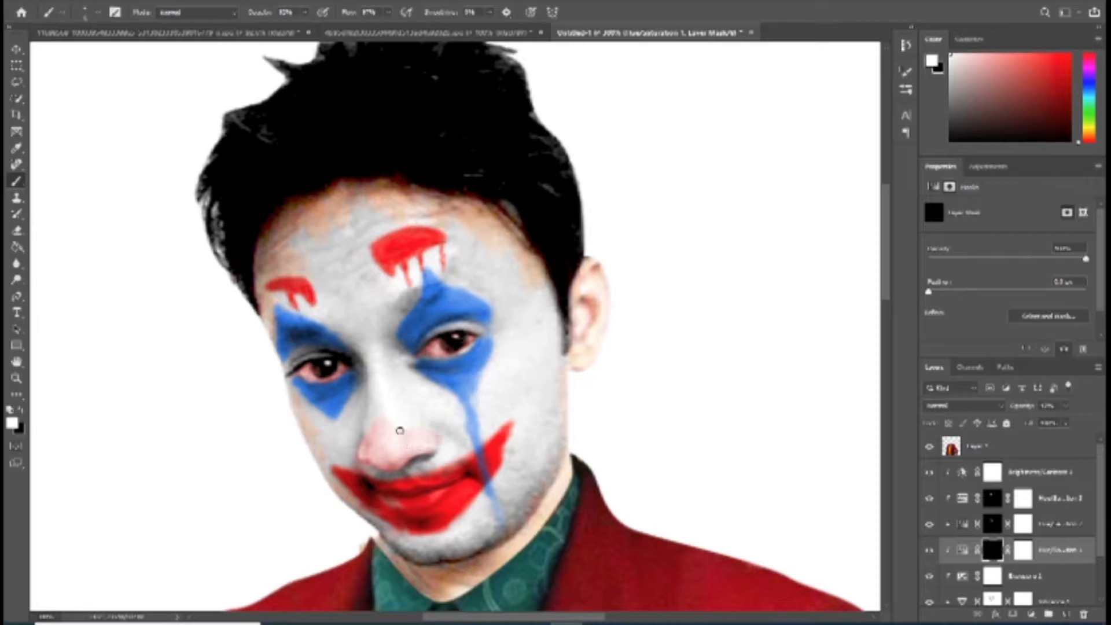
{"action": "left_click_drag", "start_coordinate": [417, 444], "coordinate": [394, 462]}
{"action": "left_click", "coordinate": [962, 549]}
{"action": "left_click_drag", "start_coordinate": [1000, 306], "coordinate": [957, 307]}
Step: Add a Hue/Saturation adjustment above the Brightness/Contrast layer with maximum saturation and lowered lightness, add a second mask and invert its layer mask
{"action": "left_click", "coordinate": [1031, 482]}
{"action": "left_click", "coordinate": [1049, 615]}
{"action": "left_click", "coordinate": [1042, 529]}
{"action": "left_click_drag", "start_coordinate": [1095, 286], "coordinate": [1093, 284]}
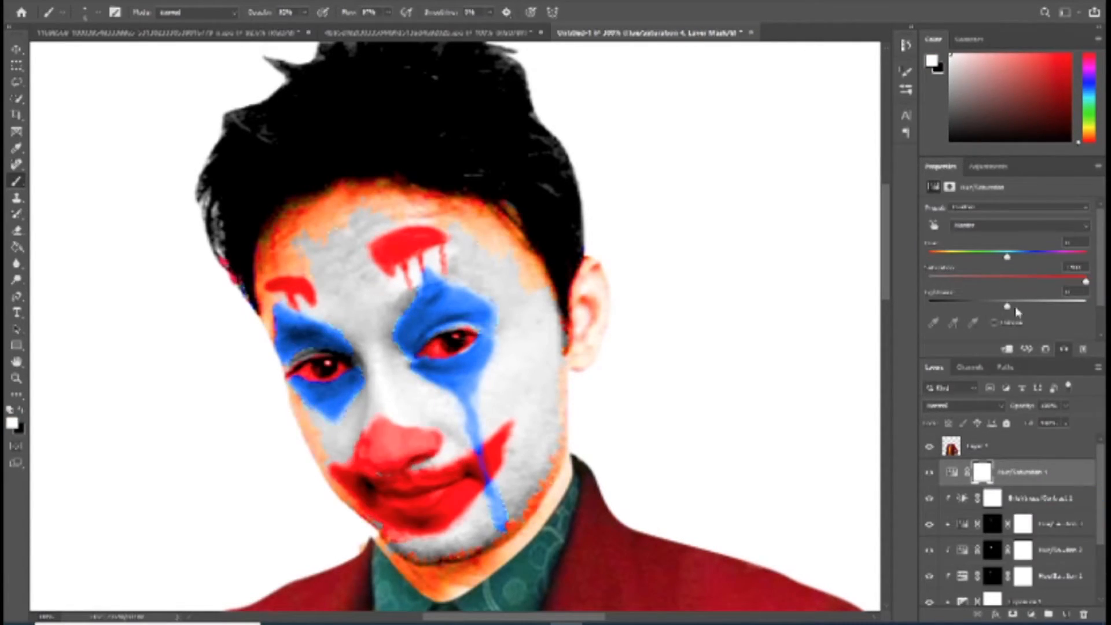
{"action": "left_click_drag", "start_coordinate": [1006, 308], "coordinate": [979, 311]}
{"action": "left_click", "coordinate": [1013, 613]}
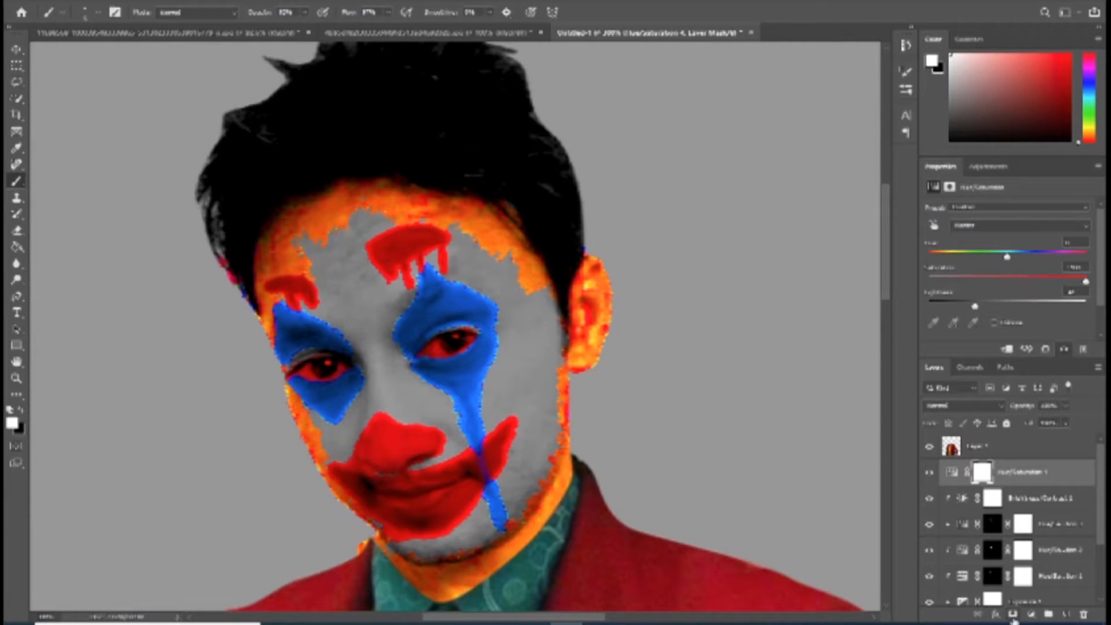
{"action": "key", "text": "ctrl+i"}
Step: Paint the nose strong red with white on the new adjustment's layer mask
{"action": "mouse_move", "coordinate": [370, 451]}
{"action": "left_mouse_down"}
{"action": "mouse_move", "coordinate": [379, 426]}
{"action": "mouse_move", "coordinate": [366, 446]}
{"action": "left_mouse_up"}
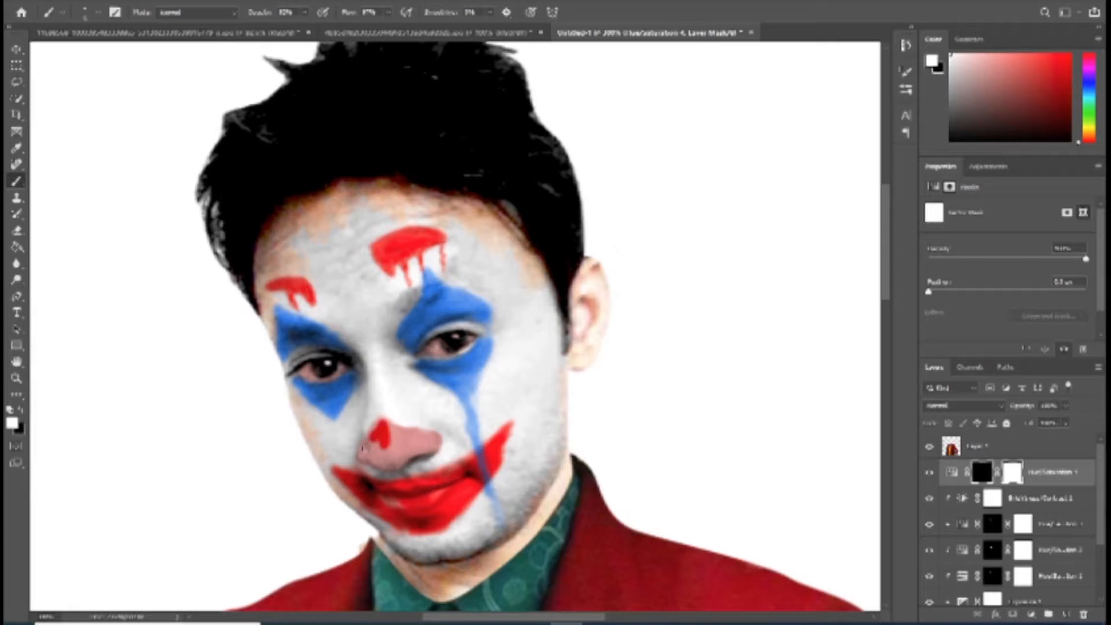
{"action": "left_click", "coordinate": [359, 455]}
{"action": "mouse_move", "coordinate": [408, 462]}
{"action": "left_mouse_down"}
{"action": "mouse_move", "coordinate": [387, 466]}
{"action": "mouse_move", "coordinate": [363, 458]}
{"action": "mouse_move", "coordinate": [373, 444]}
{"action": "mouse_move", "coordinate": [398, 451]}
{"action": "mouse_move", "coordinate": [396, 428]}
{"action": "mouse_move", "coordinate": [415, 435]}
{"action": "mouse_move", "coordinate": [405, 451]}
{"action": "mouse_move", "coordinate": [421, 449]}
{"action": "mouse_move", "coordinate": [380, 455]}
{"action": "left_mouse_up"}
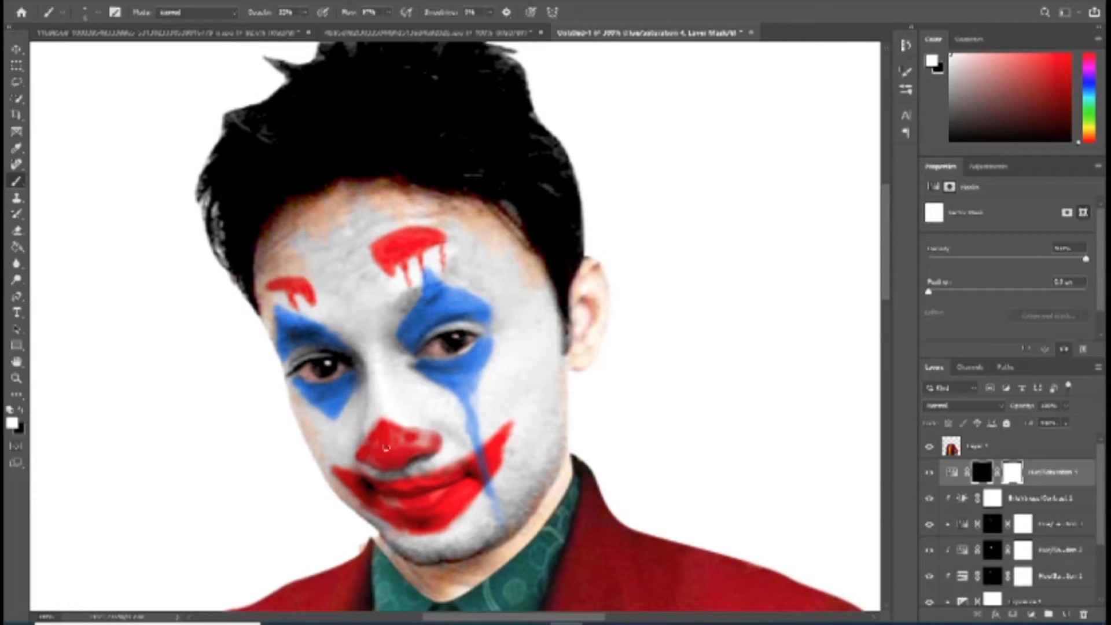
Step: Lower the nose adjustment's layer opacity to about 70% and even out the red on the nose
{"action": "left_click", "coordinate": [1066, 407]}
{"action": "left_click_drag", "start_coordinate": [1065, 422], "coordinate": [1051, 423]}
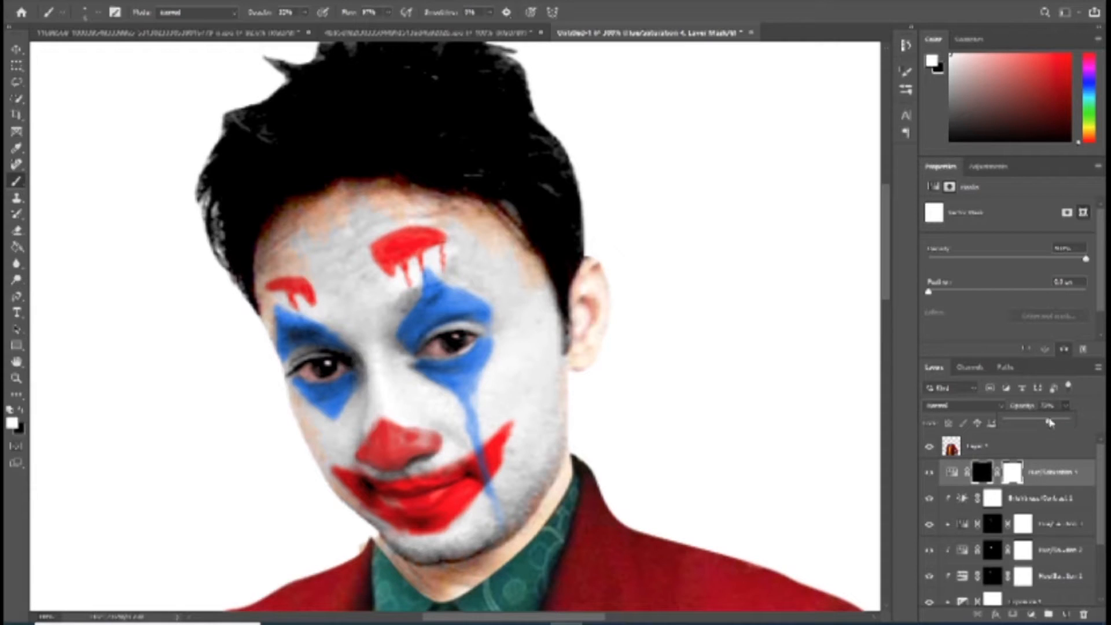
{"action": "left_click", "coordinate": [402, 439]}
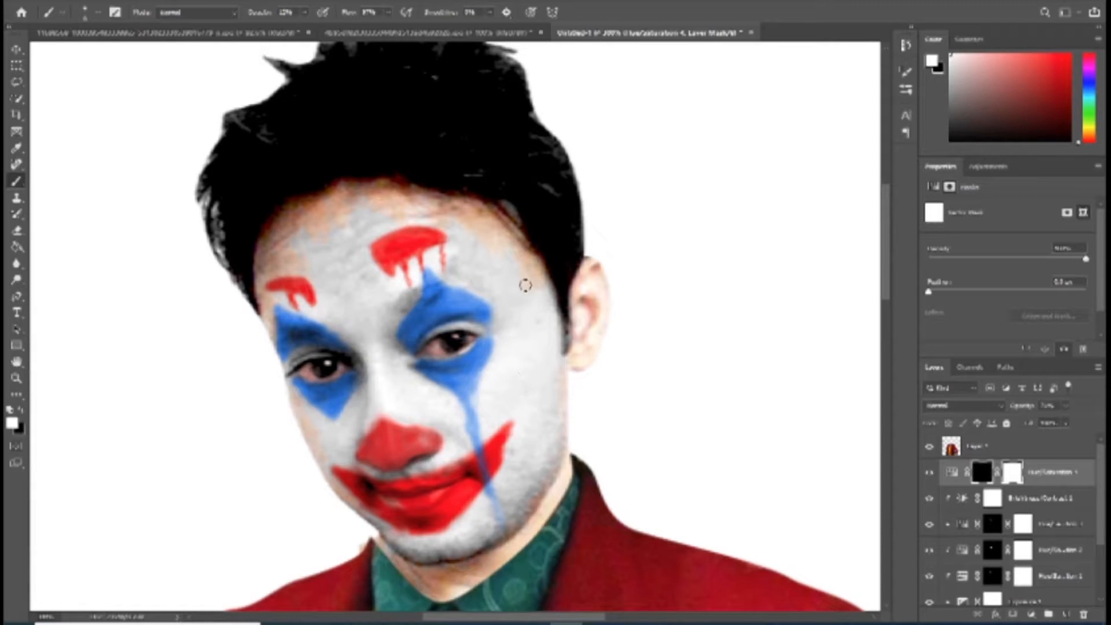
{"action": "left_click_drag", "start_coordinate": [503, 269], "coordinate": [515, 277]}
{"action": "scroll", "coordinate": [1018, 544], "scroll_direction": "down", "scroll_amount": 3}
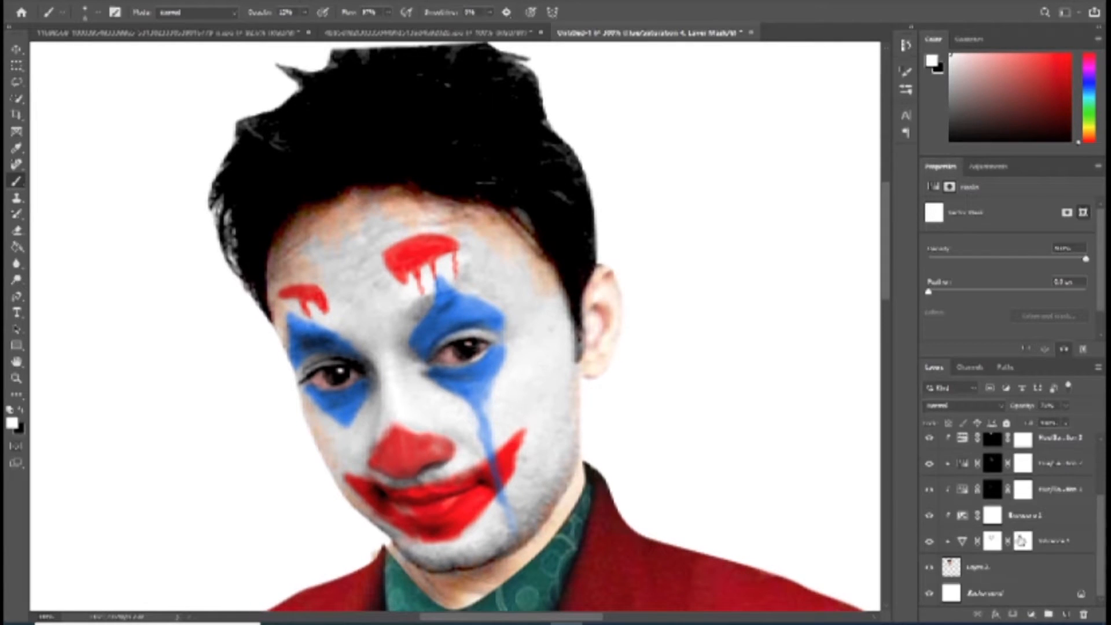
{"action": "left_click_drag", "start_coordinate": [516, 424], "coordinate": [494, 424]}
{"action": "key", "text": "z"}
{"action": "right_click", "coordinate": [496, 379]}
{"action": "left_click", "coordinate": [523, 385]}
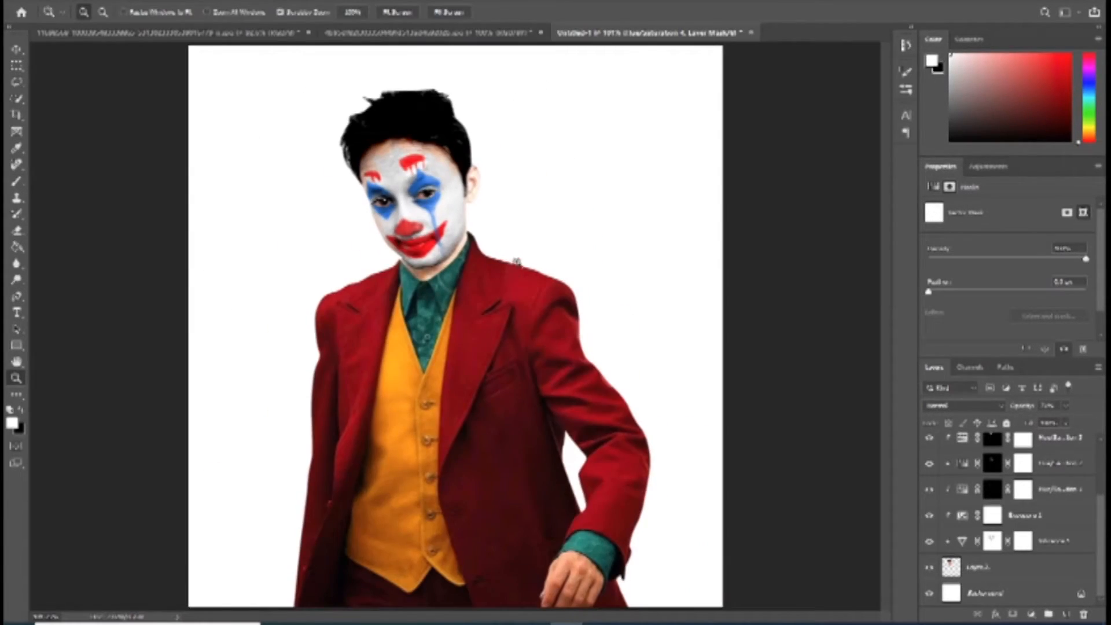
{"action": "left_click", "coordinate": [457, 150]}
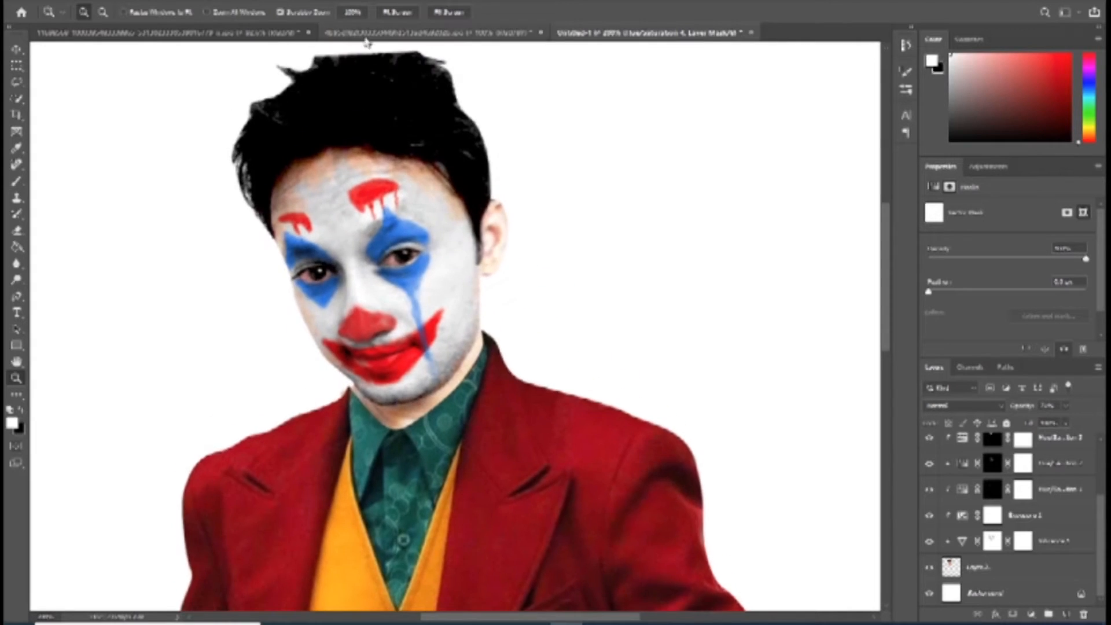
Step: Switch to the Joker reference photo and trace a closed pen path around his green hair, leaving out the face and ear
{"action": "left_click", "coordinate": [428, 32]}
{"action": "left_click", "coordinate": [489, 192]}
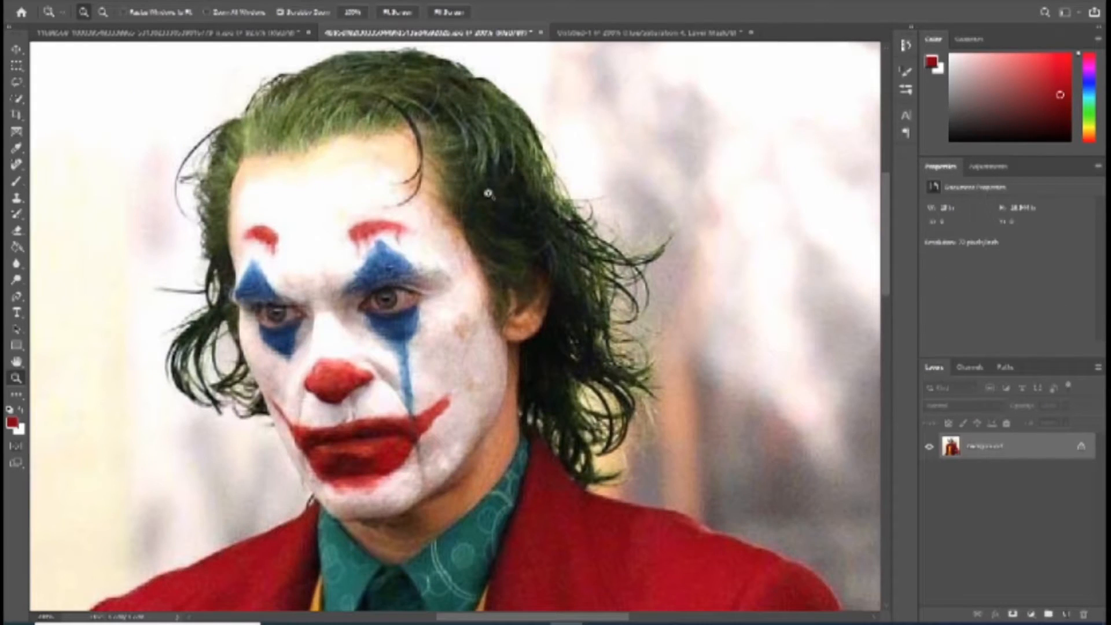
{"action": "key", "text": "p"}
{"action": "left_click", "coordinate": [270, 417]}
{"action": "left_click", "coordinate": [264, 413]}
{"action": "left_click", "coordinate": [245, 417]}
{"action": "left_click", "coordinate": [235, 418]}
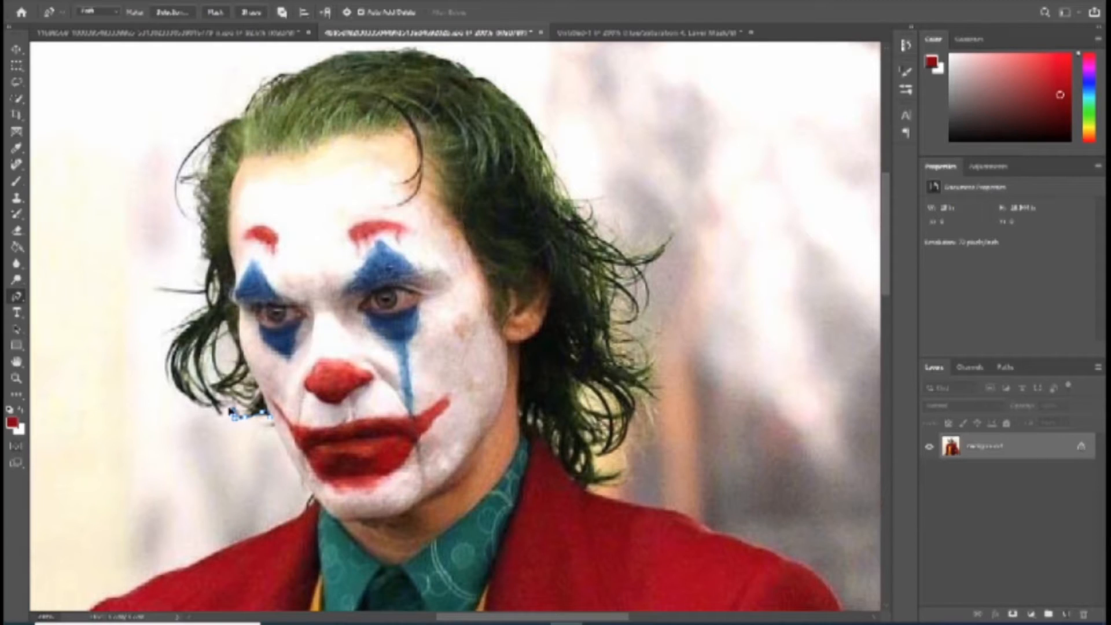
{"action": "left_click", "coordinate": [223, 409]}
{"action": "left_click", "coordinate": [209, 407]}
{"action": "left_click", "coordinate": [184, 394]}
{"action": "left_click", "coordinate": [173, 379]}
{"action": "left_click", "coordinate": [168, 355]}
{"action": "left_click", "coordinate": [179, 334]}
{"action": "left_click", "coordinate": [207, 309]}
{"action": "left_click", "coordinate": [209, 272]}
{"action": "left_click", "coordinate": [203, 223]}
{"action": "left_click", "coordinate": [199, 198]}
{"action": "left_click", "coordinate": [212, 140]}
{"action": "left_click", "coordinate": [258, 97]}
{"action": "left_click", "coordinate": [341, 51]}
{"action": "left_click", "coordinate": [369, 52]}
{"action": "left_click", "coordinate": [453, 62]}
{"action": "left_click", "coordinate": [486, 78]}
{"action": "left_click", "coordinate": [519, 105]}
{"action": "left_click", "coordinate": [555, 197]}
{"action": "left_click", "coordinate": [599, 239]}
{"action": "left_click", "coordinate": [632, 260]}
{"action": "left_click", "coordinate": [652, 244]}
{"action": "left_click", "coordinate": [646, 263]}
{"action": "left_click", "coordinate": [632, 320]}
{"action": "left_click", "coordinate": [648, 343]}
{"action": "left_click", "coordinate": [652, 380]}
{"action": "left_click", "coordinate": [654, 420]}
{"action": "left_click", "coordinate": [599, 463]}
{"action": "left_click", "coordinate": [570, 482]}
{"action": "left_click", "coordinate": [525, 426]}
{"action": "left_click", "coordinate": [515, 358]}
{"action": "left_click", "coordinate": [542, 323]}
{"action": "left_click", "coordinate": [555, 275]}
{"action": "left_click", "coordinate": [526, 281]}
{"action": "left_click", "coordinate": [498, 290]}
{"action": "left_click", "coordinate": [471, 247]}
{"action": "left_click", "coordinate": [426, 140]}
{"action": "left_click", "coordinate": [419, 177]}
{"action": "left_click", "coordinate": [400, 199]}
{"action": "left_click", "coordinate": [413, 115]}
{"action": "left_click", "coordinate": [376, 125]}
{"action": "left_click", "coordinate": [334, 135]}
{"action": "left_click", "coordinate": [281, 152]}
{"action": "left_click", "coordinate": [254, 157]}
{"action": "left_click", "coordinate": [228, 233]}
{"action": "left_click", "coordinate": [231, 265]}
{"action": "left_click", "coordinate": [232, 305]}
{"action": "left_click", "coordinate": [248, 359]}
{"action": "left_click", "coordinate": [271, 416]}
Step: Convert the hair path to a selection, copy it and paste it into the composite document
{"action": "key", "text": "ctrl+Return"}
{"action": "key", "text": "ctrl+c"}
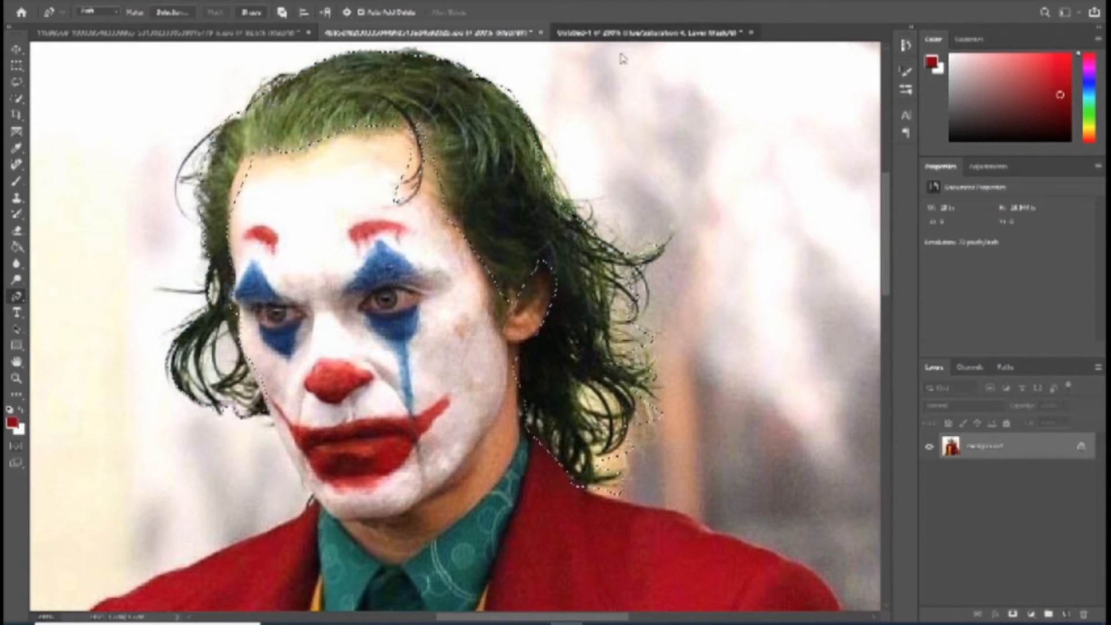
{"action": "left_click", "coordinate": [619, 33]}
{"action": "key", "text": "ctrl+v"}
Step: Scale the pasted green hair down with Free Transform and fit it over the man's head
{"action": "key", "text": "ctrl+t"}
{"action": "left_click_drag", "start_coordinate": [705, 546], "coordinate": [583, 427]}
{"action": "left_click_drag", "start_coordinate": [486, 237], "coordinate": [409, 63]}
{"action": "left_click_drag", "start_coordinate": [496, 261], "coordinate": [575, 361]}
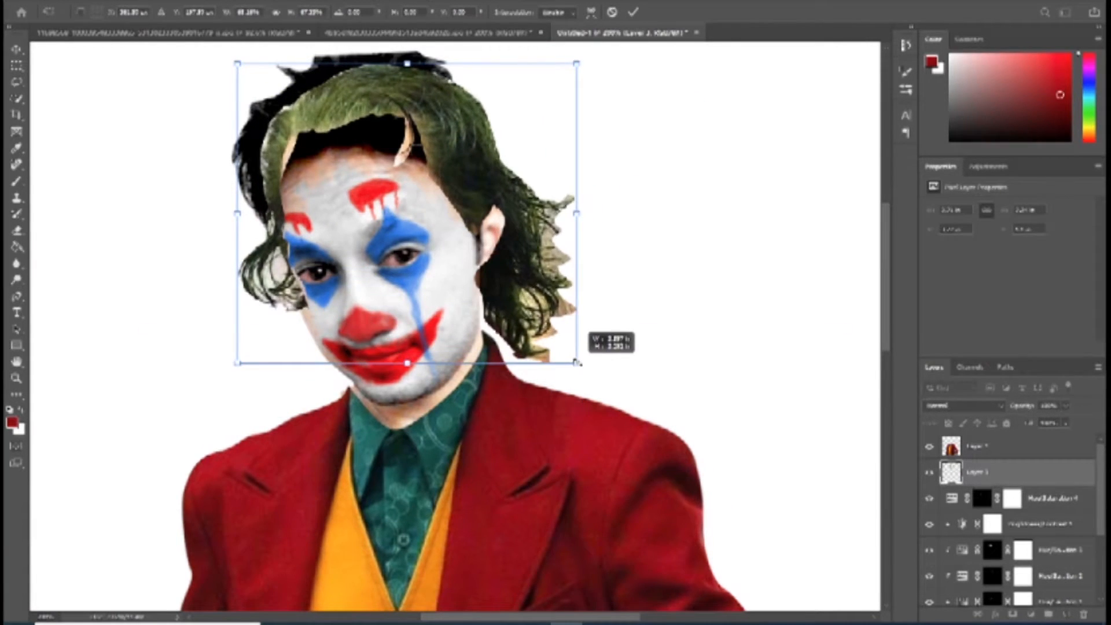
{"action": "left_click_drag", "start_coordinate": [508, 256], "coordinate": [499, 288]}
{"action": "left_click_drag", "start_coordinate": [392, 97], "coordinate": [393, 57]}
{"action": "left_click_drag", "start_coordinate": [581, 229], "coordinate": [567, 231]}
{"action": "left_click_drag", "start_coordinate": [202, 394], "coordinate": [220, 382]}
{"action": "mouse_move", "coordinate": [421, 208]}
{"action": "left_mouse_down"}
{"action": "mouse_move", "coordinate": [423, 227]}
{"action": "mouse_move", "coordinate": [428, 213]}
{"action": "left_mouse_up"}
{"action": "key", "text": "Return"}
Step: Shift the green hair layer slightly upward so it sits higher on the head
{"action": "key", "text": "p"}
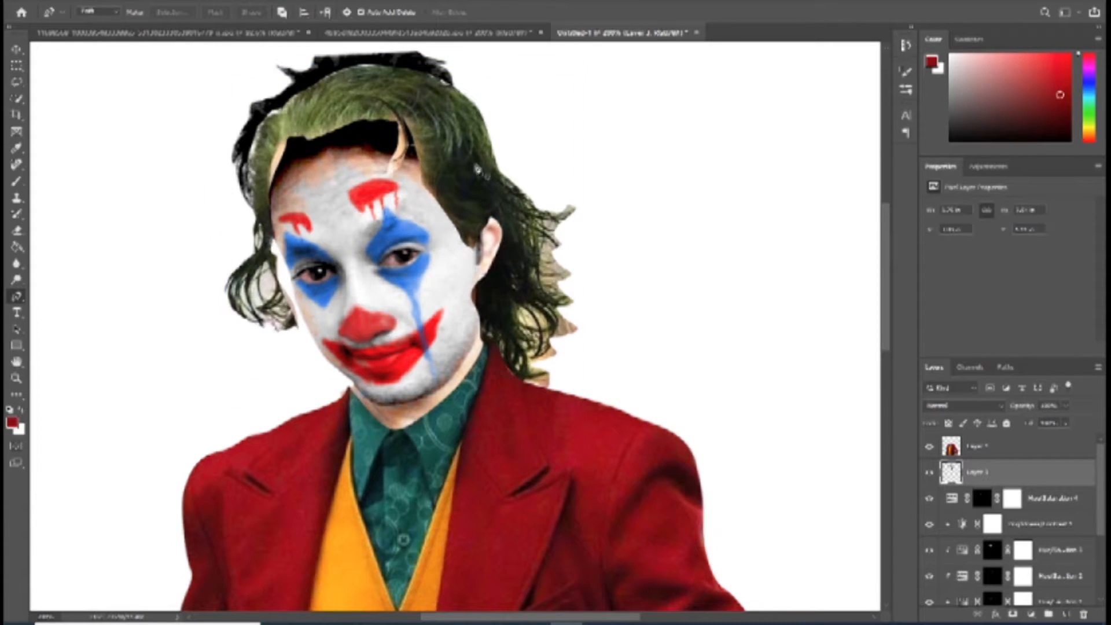
{"action": "key", "text": "z"}
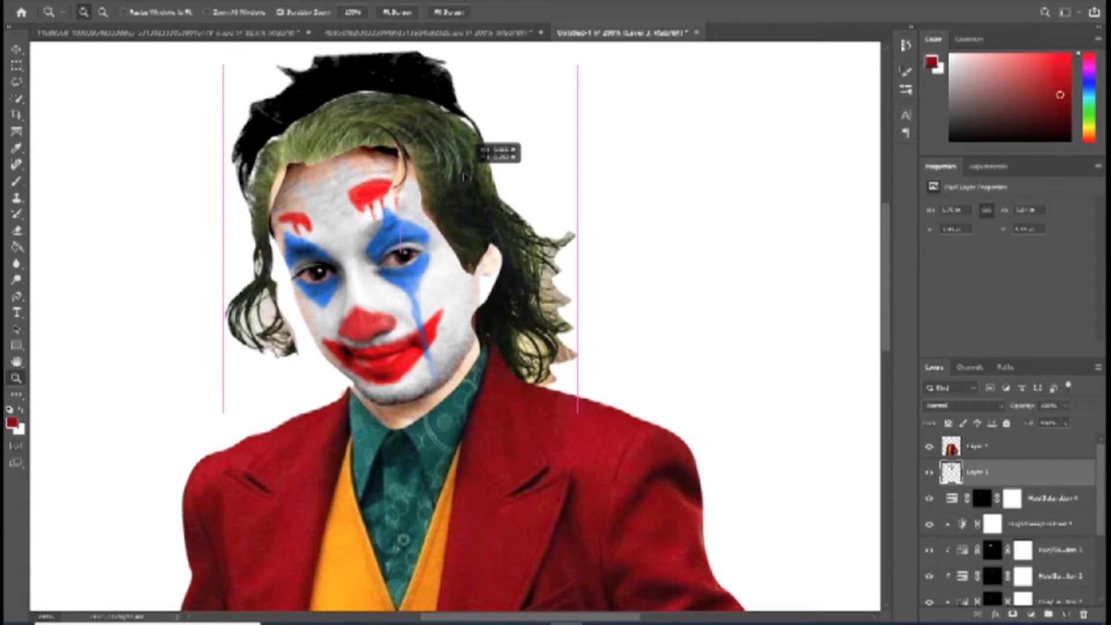
{"action": "left_click_drag", "start_coordinate": [469, 164], "coordinate": [468, 144]}
{"action": "left_click_drag", "start_coordinate": [467, 144], "coordinate": [466, 144]}
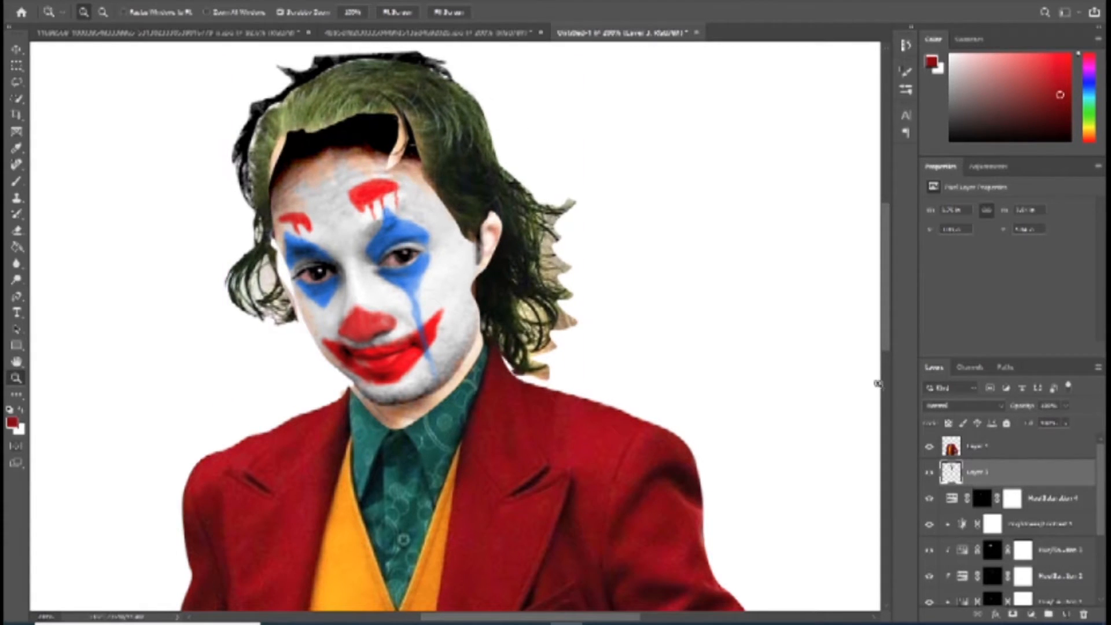
Step: Add a layer mask to the hair layer and paint black over the stray forehead strand, the ear and leftover background around the curls
{"action": "left_click", "coordinate": [1012, 615]}
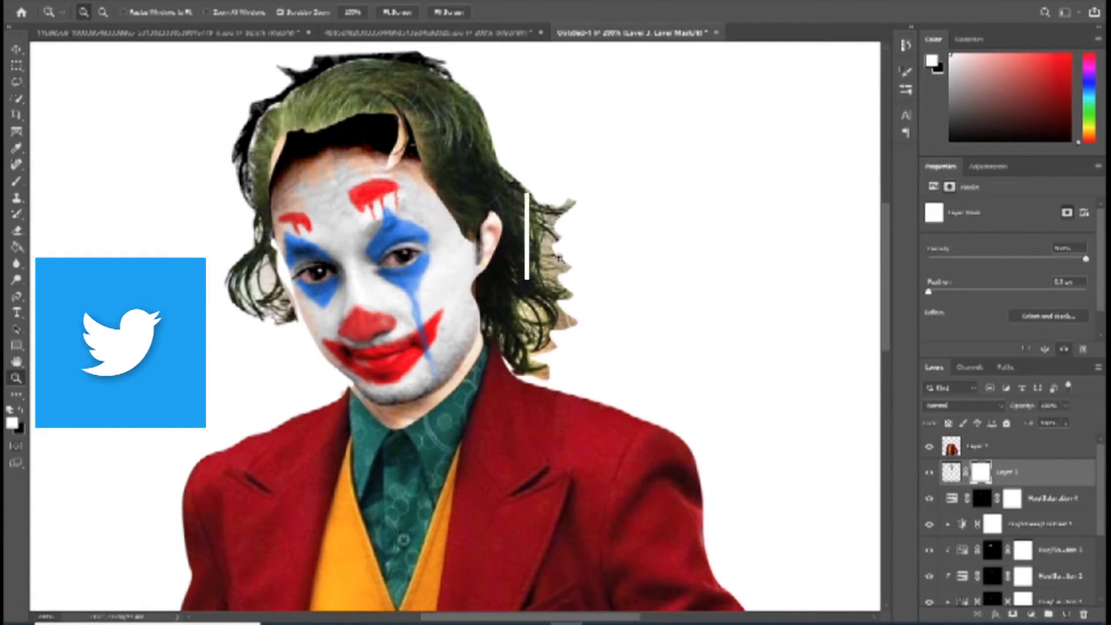
{"action": "key", "text": "b"}
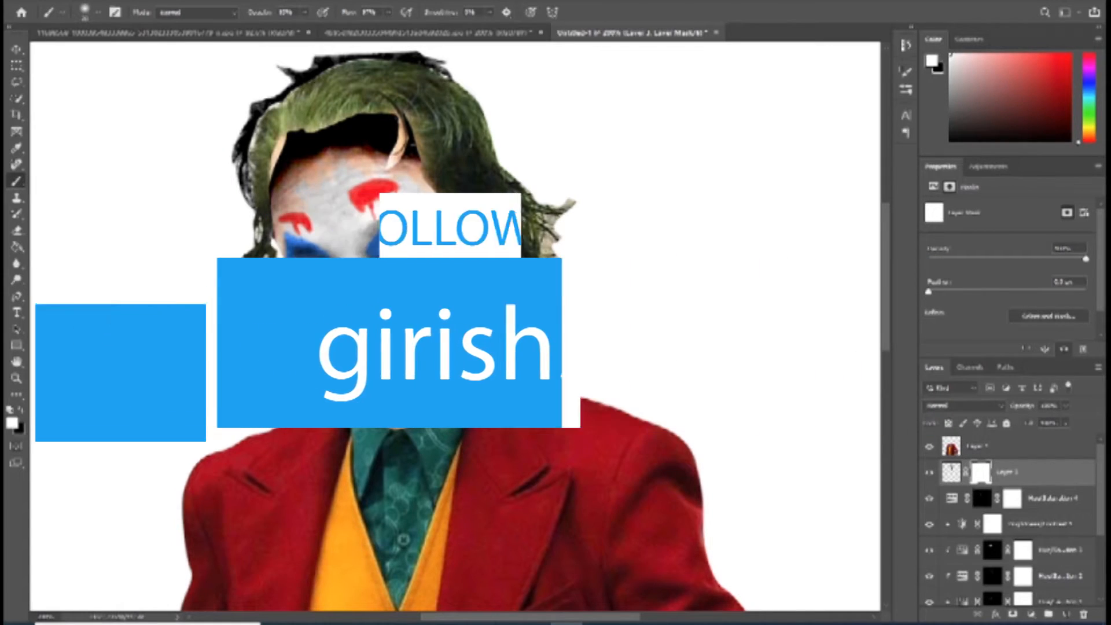
{"action": "key", "text": "x"}
{"action": "mouse_move", "coordinate": [491, 234]}
{"action": "left_mouse_down"}
{"action": "mouse_move", "coordinate": [490, 211]}
{"action": "mouse_move", "coordinate": [500, 252]}
{"action": "mouse_move", "coordinate": [468, 285]}
{"action": "mouse_move", "coordinate": [472, 230]}
{"action": "left_mouse_up"}
{"action": "key", "text": "3"}
{"action": "key", "text": "4"}
{"action": "mouse_move", "coordinate": [433, 184]}
{"action": "left_mouse_down"}
{"action": "mouse_move", "coordinate": [461, 226]}
{"action": "mouse_move", "coordinate": [398, 141]}
{"action": "mouse_move", "coordinate": [403, 153]}
{"action": "mouse_move", "coordinate": [324, 130]}
{"action": "mouse_move", "coordinate": [281, 149]}
{"action": "mouse_move", "coordinate": [275, 174]}
{"action": "left_mouse_up"}
{"action": "mouse_move", "coordinate": [551, 373]}
{"action": "left_mouse_down"}
{"action": "mouse_move", "coordinate": [567, 334]}
{"action": "mouse_move", "coordinate": [565, 343]}
{"action": "mouse_move", "coordinate": [570, 277]}
{"action": "mouse_move", "coordinate": [556, 224]}
{"action": "mouse_move", "coordinate": [577, 196]}
{"action": "mouse_move", "coordinate": [560, 267]}
{"action": "mouse_move", "coordinate": [582, 330]}
{"action": "mouse_move", "coordinate": [580, 317]}
{"action": "mouse_move", "coordinate": [546, 364]}
{"action": "mouse_move", "coordinate": [555, 380]}
{"action": "mouse_move", "coordinate": [575, 306]}
{"action": "mouse_move", "coordinate": [573, 215]}
{"action": "mouse_move", "coordinate": [505, 161]}
{"action": "mouse_move", "coordinate": [582, 234]}
{"action": "mouse_move", "coordinate": [559, 253]}
{"action": "mouse_move", "coordinate": [574, 330]}
{"action": "mouse_move", "coordinate": [550, 366]}
{"action": "mouse_move", "coordinate": [506, 381]}
{"action": "mouse_move", "coordinate": [578, 362]}
{"action": "mouse_move", "coordinate": [559, 348]}
{"action": "left_mouse_up"}
{"action": "right_click", "coordinate": [559, 348], "text": "alt"}
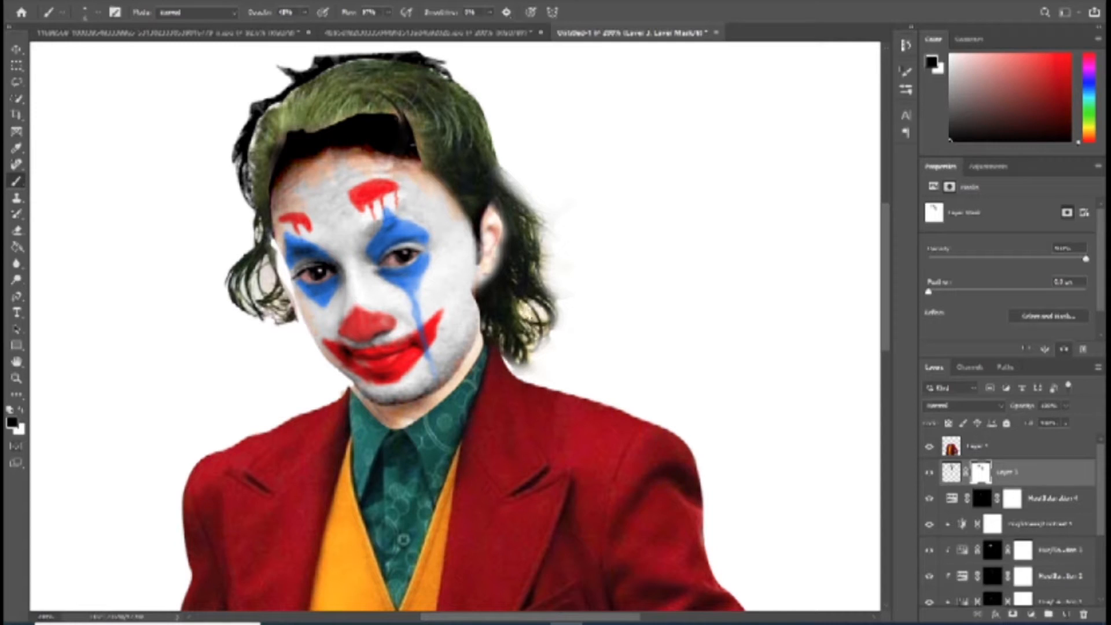
Step: Refine the hair mask with black, softening the outer curls and blending the forehead hairline and crown into the original hair
{"action": "left_click_drag", "start_coordinate": [537, 339], "coordinate": [515, 355]}
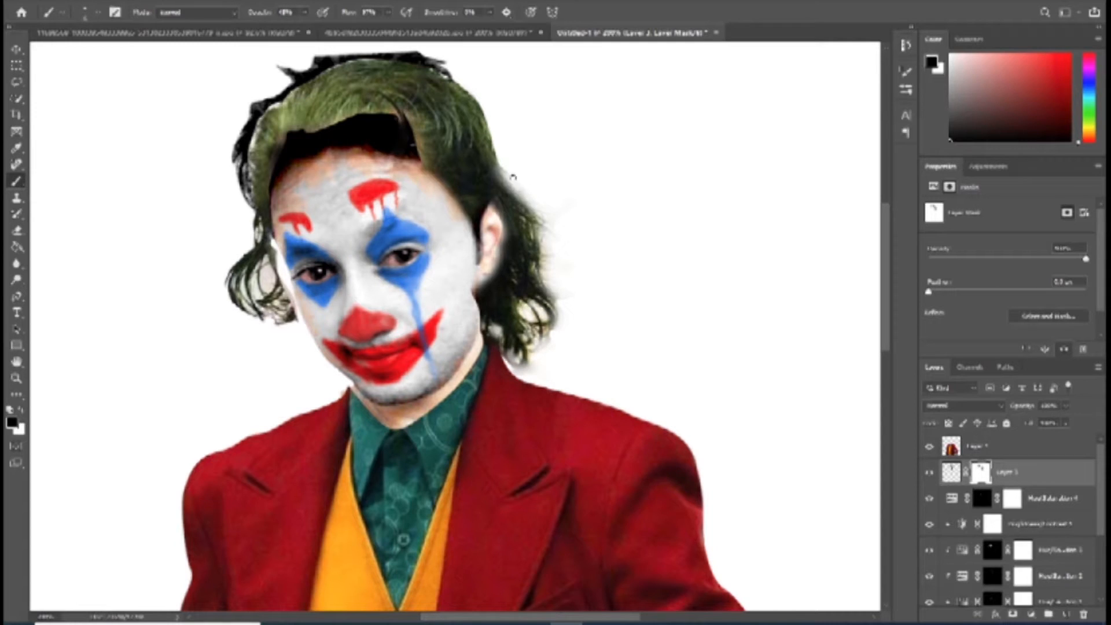
{"action": "left_click_drag", "start_coordinate": [557, 234], "coordinate": [544, 254]}
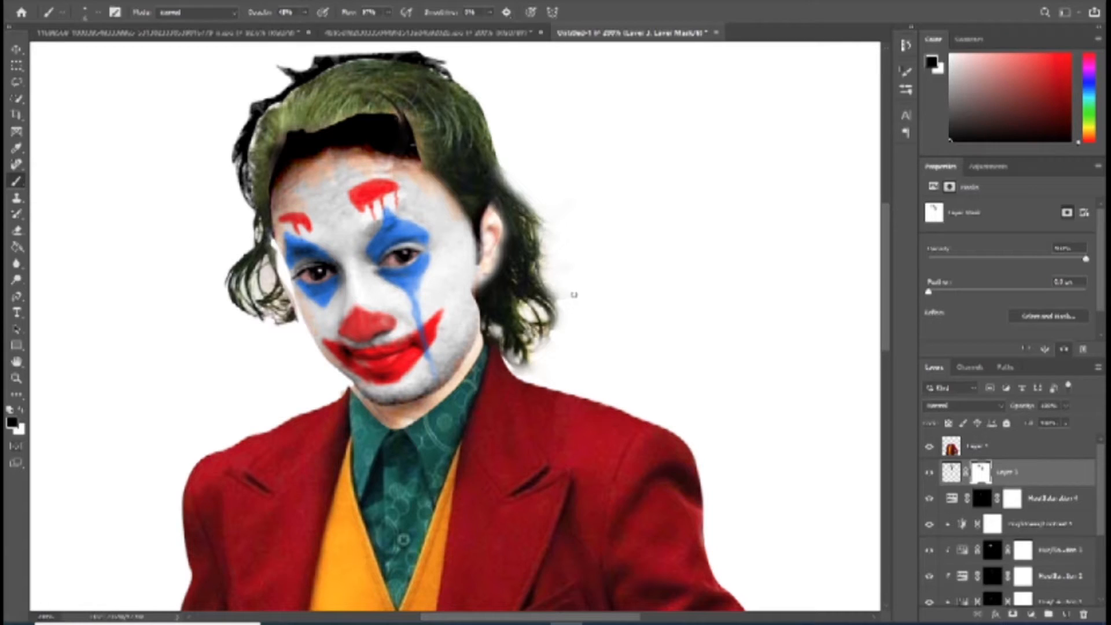
{"action": "left_click_drag", "start_coordinate": [340, 120], "coordinate": [278, 141]}
{"action": "left_click_drag", "start_coordinate": [406, 117], "coordinate": [426, 158]}
{"action": "mouse_move", "coordinate": [290, 137]}
{"action": "left_mouse_down"}
{"action": "mouse_move", "coordinate": [271, 169]}
{"action": "mouse_move", "coordinate": [260, 119]}
{"action": "mouse_move", "coordinate": [254, 200]}
{"action": "left_mouse_up"}
{"action": "left_click_drag", "start_coordinate": [323, 70], "coordinate": [419, 68]}
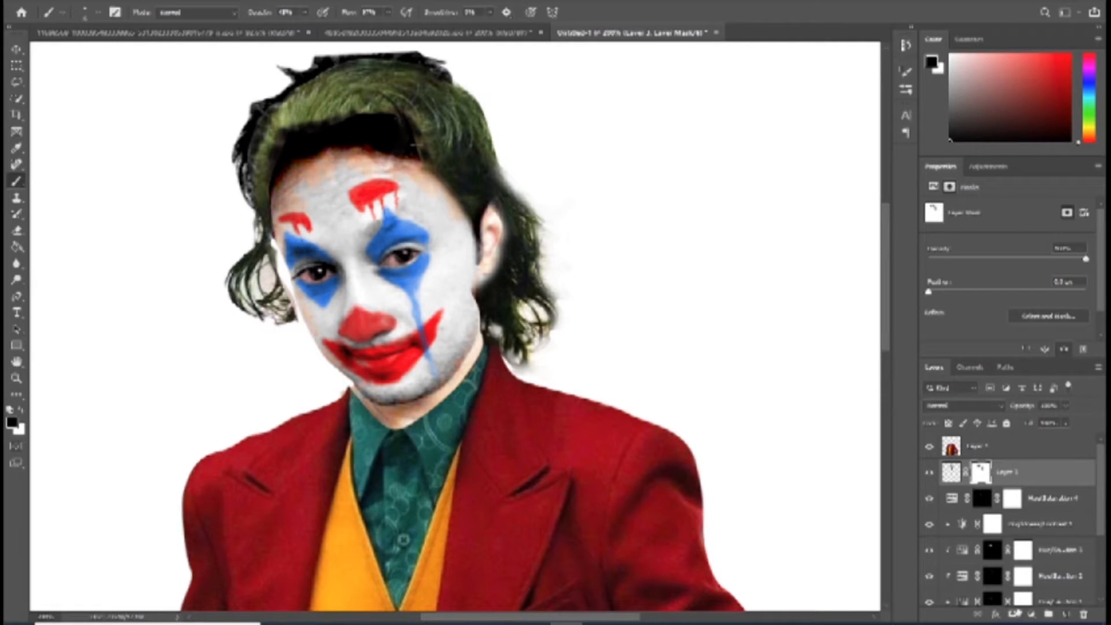
Step: Add a Hue/Saturation adjustment clipped to the hair layer, with minimum hue and reduced saturation and lightness to turn the hair black
{"action": "left_click", "coordinate": [1031, 614]}
{"action": "left_click", "coordinate": [1019, 495]}
{"action": "left_click_drag", "start_coordinate": [1007, 306], "coordinate": [974, 310]}
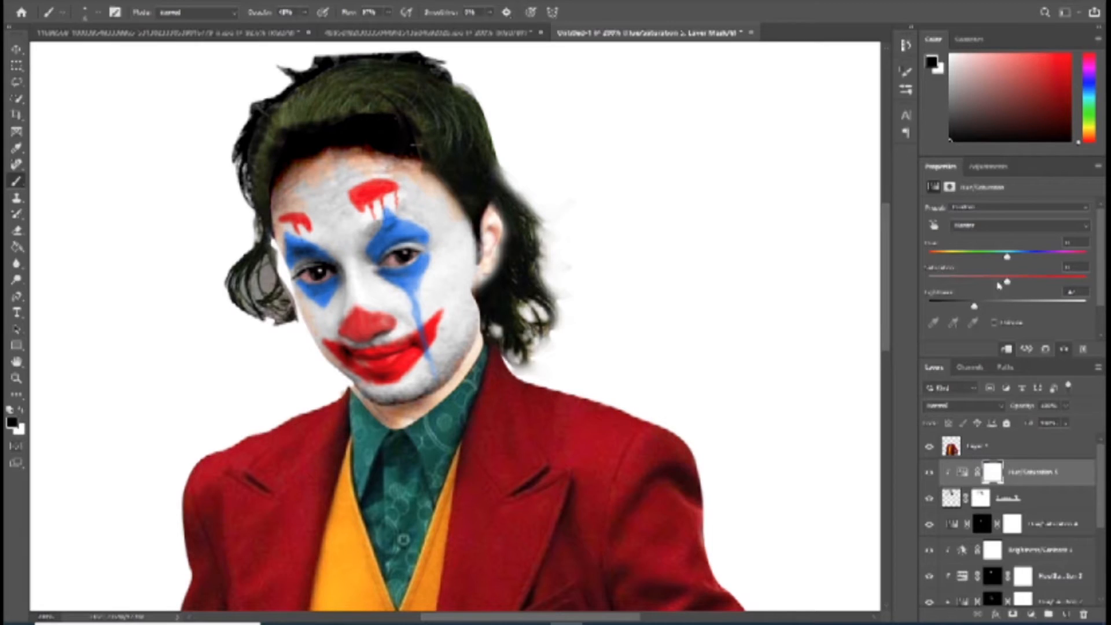
{"action": "left_click_drag", "start_coordinate": [983, 265], "coordinate": [1008, 264]}
{"action": "left_click_drag", "start_coordinate": [917, 282], "coordinate": [953, 310]}
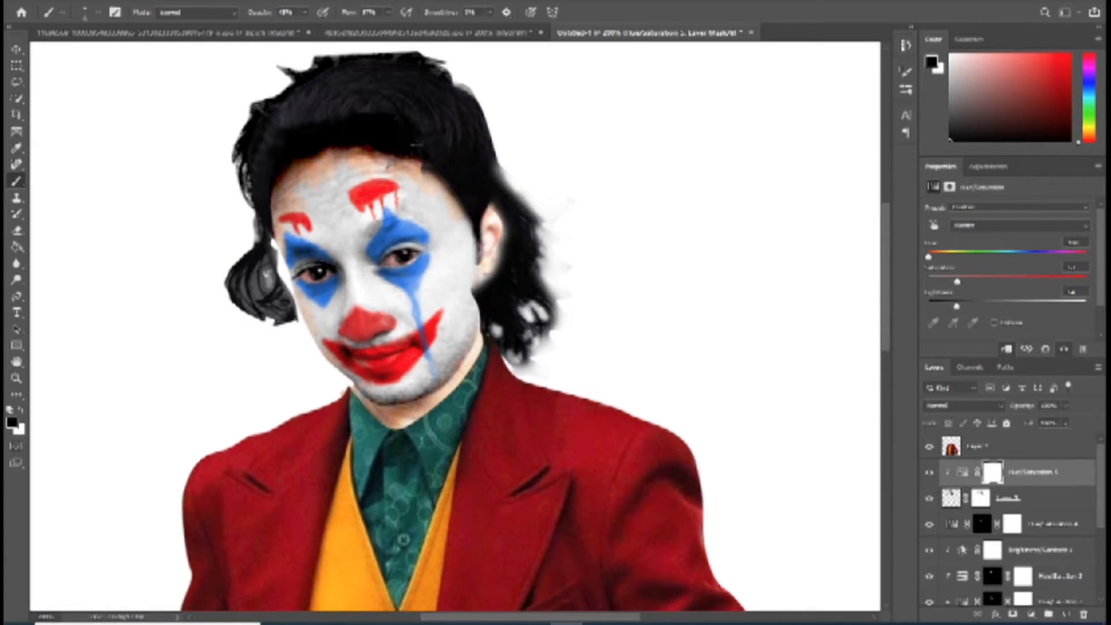
Step: Lasso the loose lock of pasted hair beside the cheek opposite the ear, delete it from the hair layer and deselect
{"action": "left_click_drag", "start_coordinate": [264, 280], "coordinate": [247, 294]}
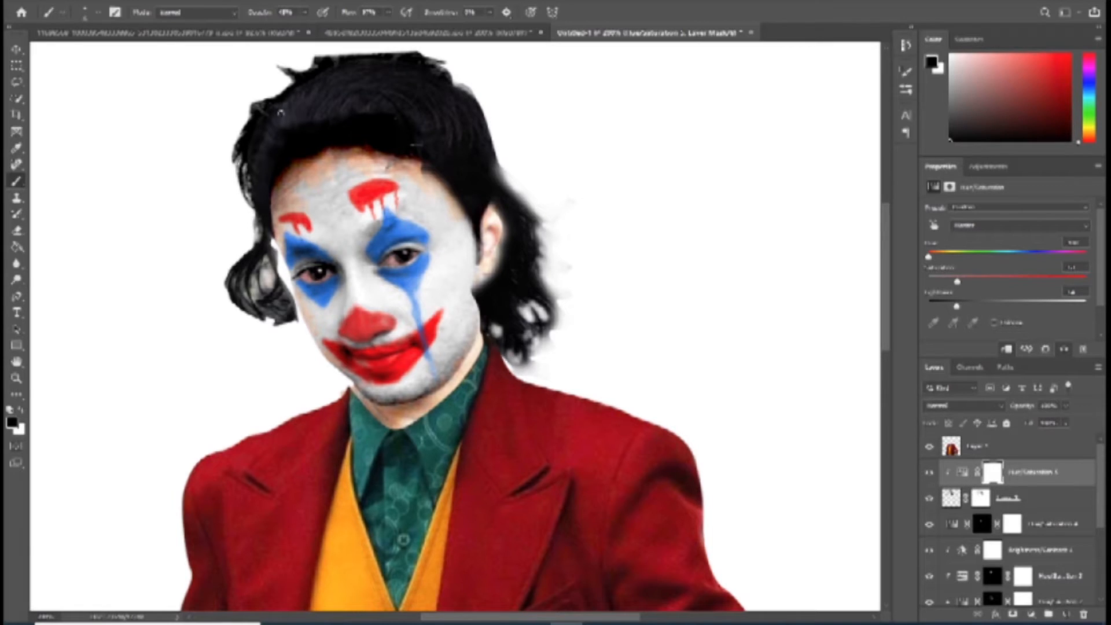
{"action": "key", "text": "l"}
{"action": "mouse_move", "coordinate": [278, 239]}
{"action": "left_mouse_down"}
{"action": "mouse_move", "coordinate": [225, 347]}
{"action": "mouse_move", "coordinate": [247, 200]}
{"action": "left_mouse_up"}
{"action": "key", "text": "Delete"}
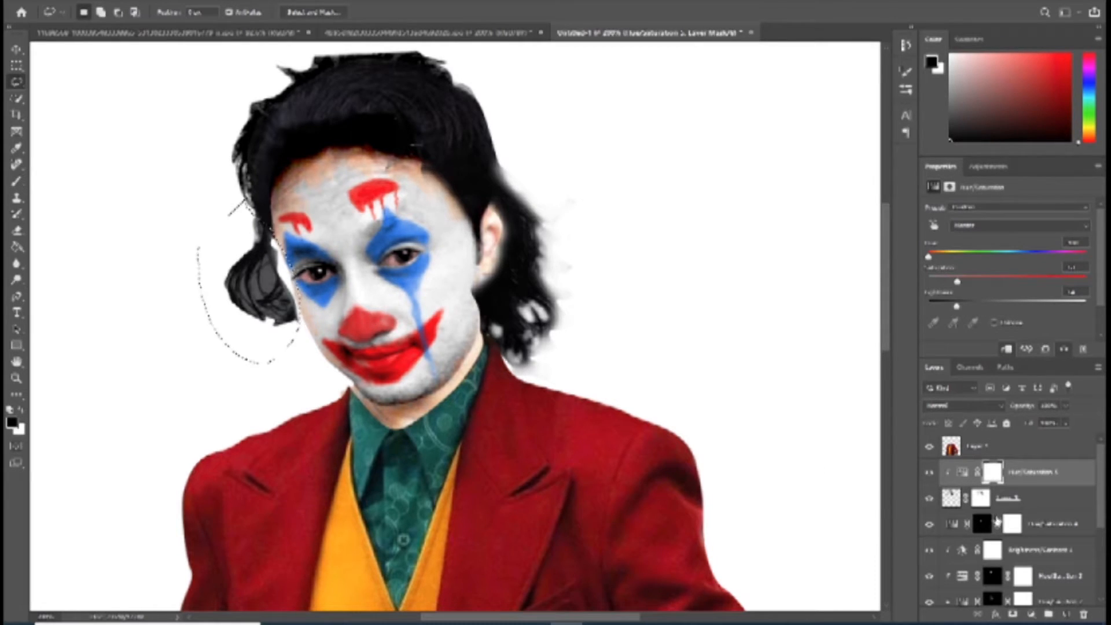
{"action": "left_click", "coordinate": [981, 498]}
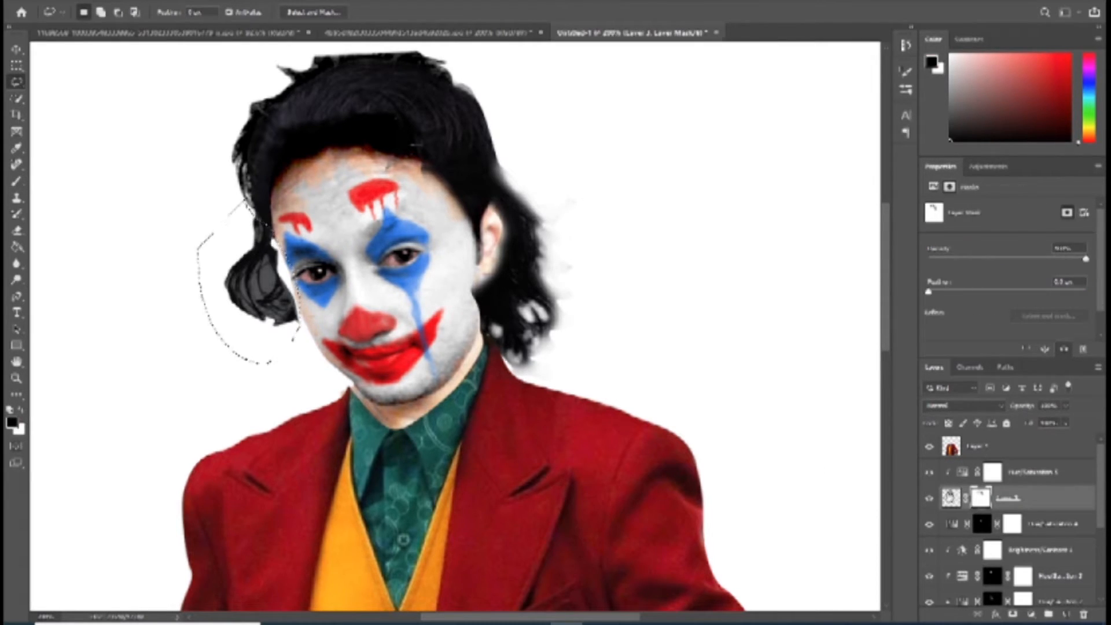
{"action": "left_click", "coordinate": [951, 498]}
{"action": "key", "text": "Delete"}
{"action": "key", "text": "ctrl+d"}
Step: Paint white on the hair layer's mask along the back edge behind the ear to restore a fuller hair outline
{"action": "key", "text": "z"}
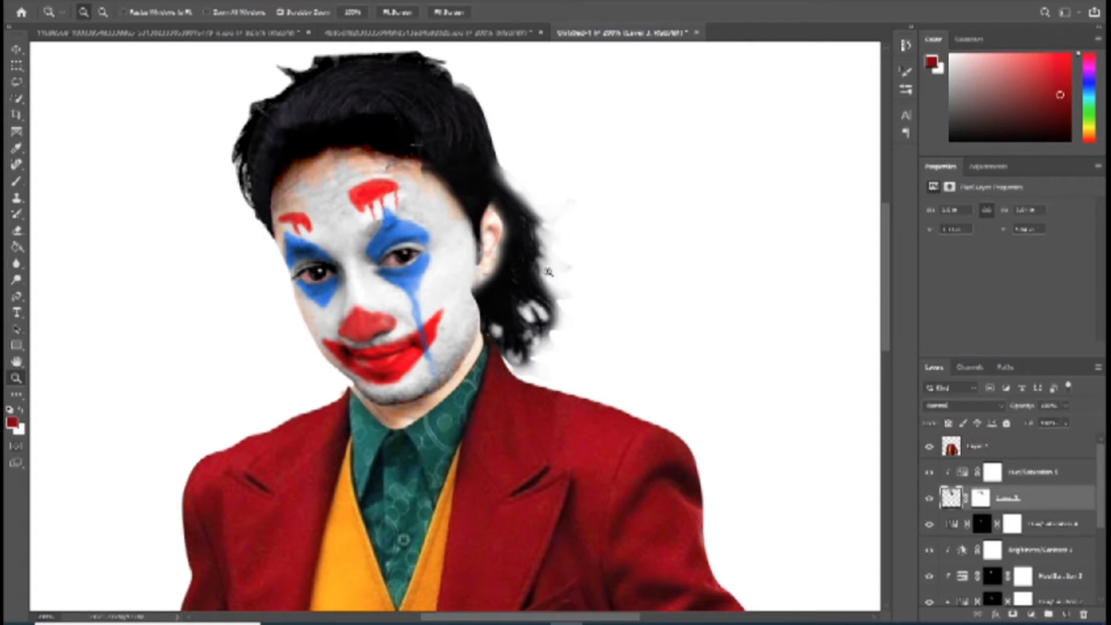
{"action": "left_click", "coordinate": [991, 499]}
{"action": "key", "text": "b"}
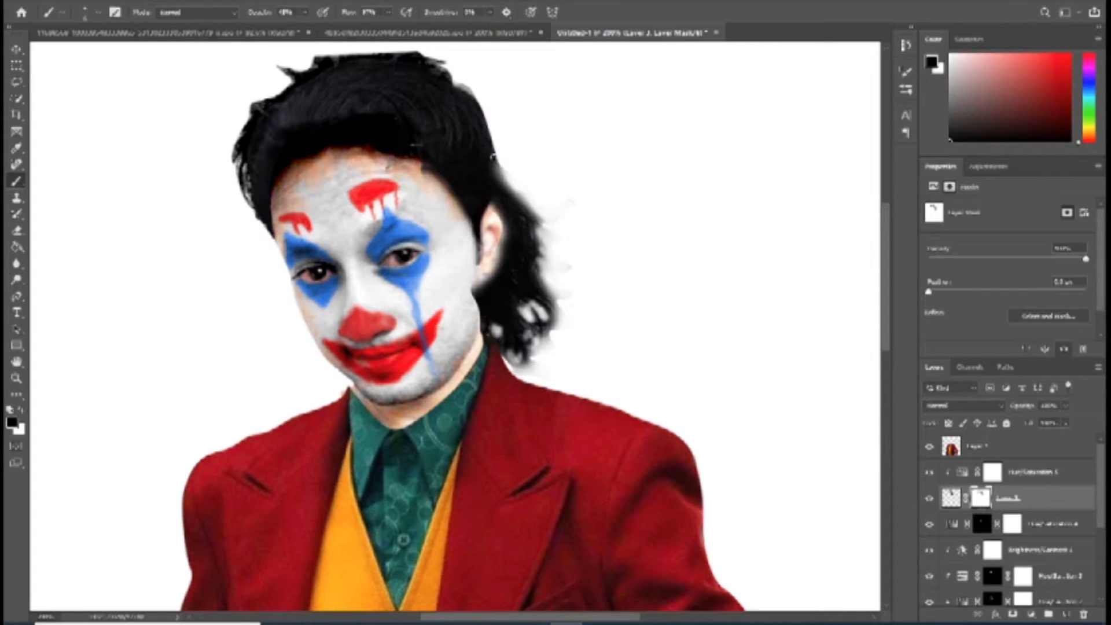
{"action": "key", "text": "x"}
{"action": "left_click_drag", "start_coordinate": [503, 171], "coordinate": [552, 314]}
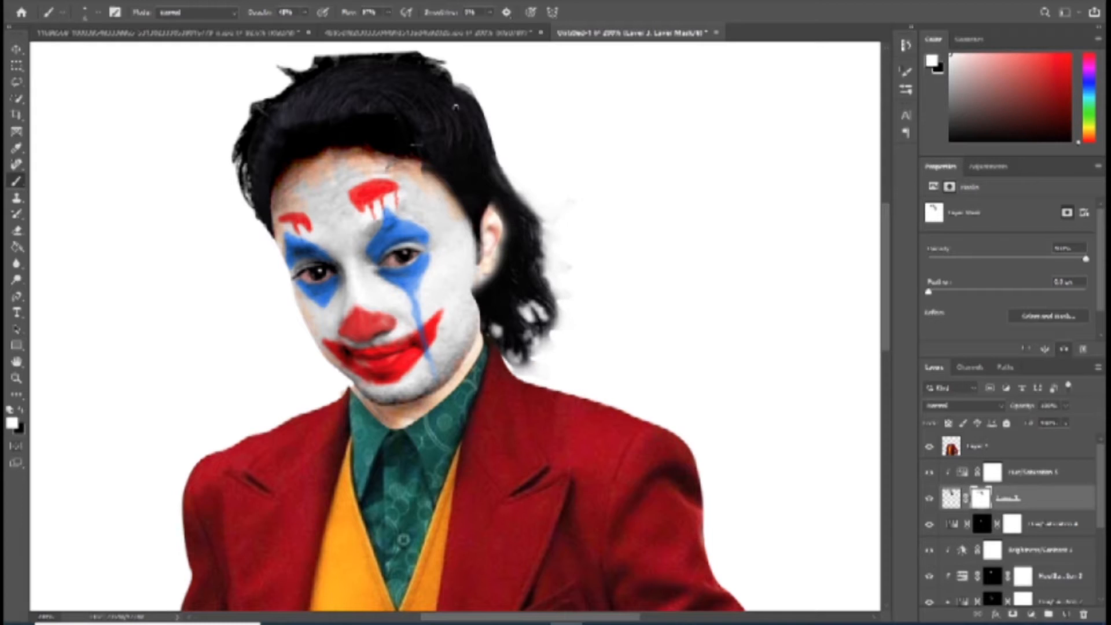
Step: Paint black on the head layer's mask to hide the spiky original hair around the crown and the side of the head
{"action": "scroll", "coordinate": [1066, 521], "scroll_direction": "down", "scroll_amount": 5}
{"action": "left_click", "coordinate": [950, 567]}
{"action": "left_click", "coordinate": [981, 567]}
{"action": "key", "text": "x"}
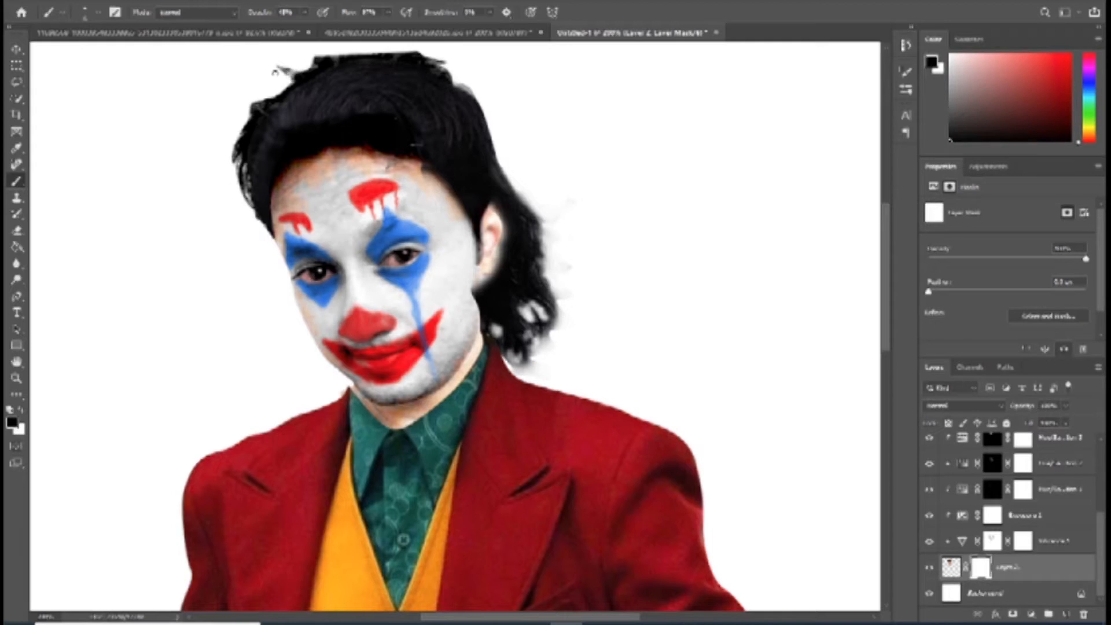
{"action": "mouse_move", "coordinate": [294, 80]}
{"action": "left_mouse_down"}
{"action": "mouse_move", "coordinate": [348, 52]}
{"action": "mouse_move", "coordinate": [465, 83]}
{"action": "mouse_move", "coordinate": [405, 51]}
{"action": "mouse_move", "coordinate": [485, 105]}
{"action": "left_mouse_up"}
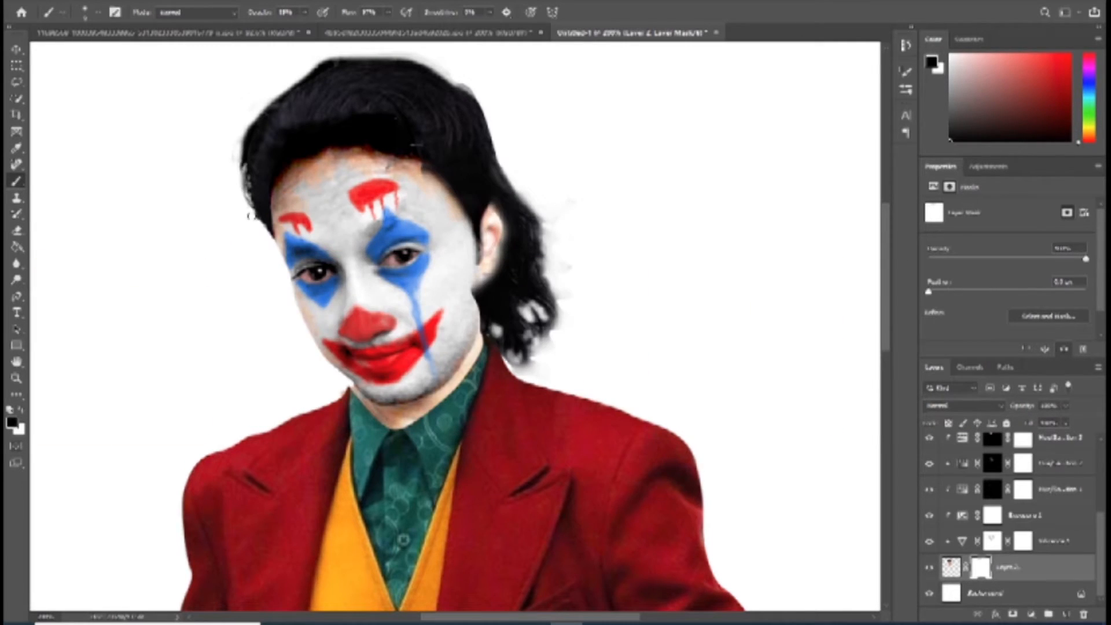
{"action": "left_click_drag", "start_coordinate": [245, 196], "coordinate": [235, 156]}
Step: Clean the faint remnants off the hair's outer curls by painting black on the hair layer's mask with a larger brush
{"action": "scroll", "coordinate": [1040, 532], "scroll_direction": "up", "scroll_amount": 5}
{"action": "left_click", "coordinate": [982, 499]}
{"action": "key", "text": "bracketright"}
{"action": "key", "text": "bracketright"}
{"action": "key", "text": "bracketright"}
{"action": "mouse_move", "coordinate": [560, 228]}
{"action": "left_mouse_down"}
{"action": "mouse_move", "coordinate": [580, 313]}
{"action": "mouse_move", "coordinate": [573, 338]}
{"action": "mouse_move", "coordinate": [514, 368]}
{"action": "mouse_move", "coordinate": [557, 335]}
{"action": "mouse_move", "coordinate": [568, 298]}
{"action": "left_mouse_up"}
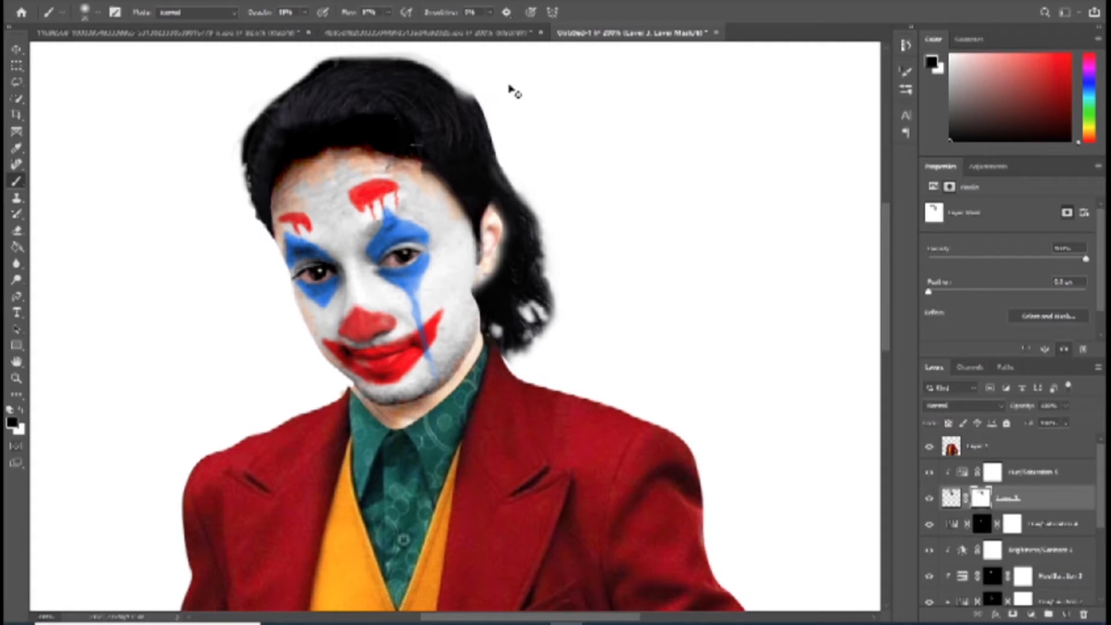
{"action": "key", "text": "bracketleft"}
{"action": "key", "text": "bracketleft"}
{"action": "key", "text": "bracketleft"}
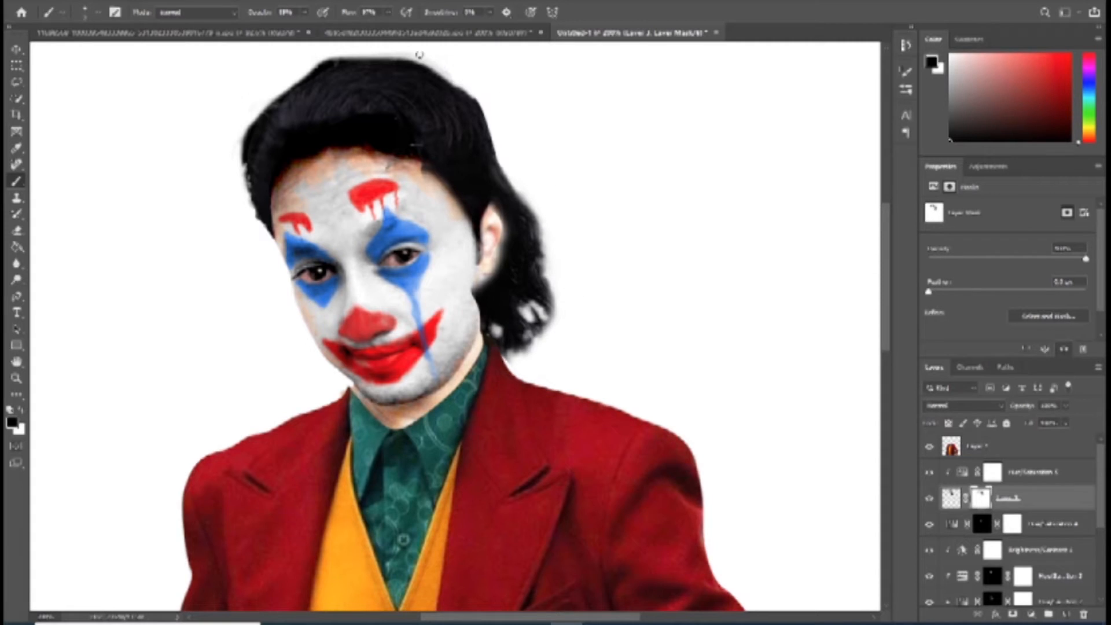
Step: Lower the vibrance in the face's Vibrance adjustment layer
{"action": "key", "text": "z"}
{"action": "left_click_drag", "start_coordinate": [641, 370], "coordinate": [632, 301]}
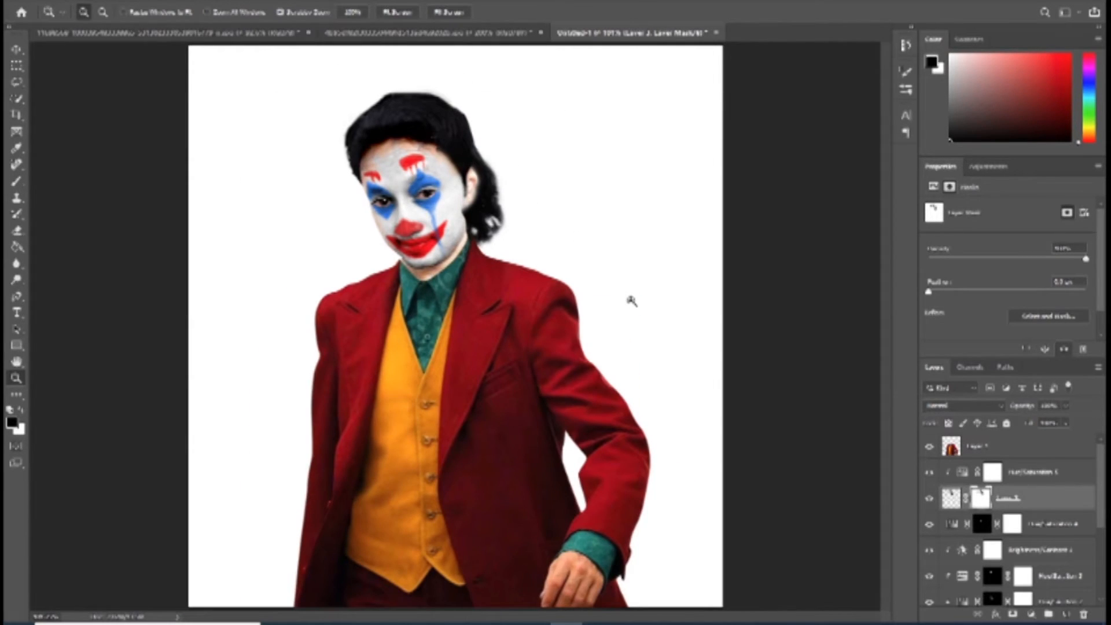
{"action": "scroll", "coordinate": [995, 549], "scroll_direction": "down", "scroll_amount": 3}
{"action": "left_click", "coordinate": [995, 541]}
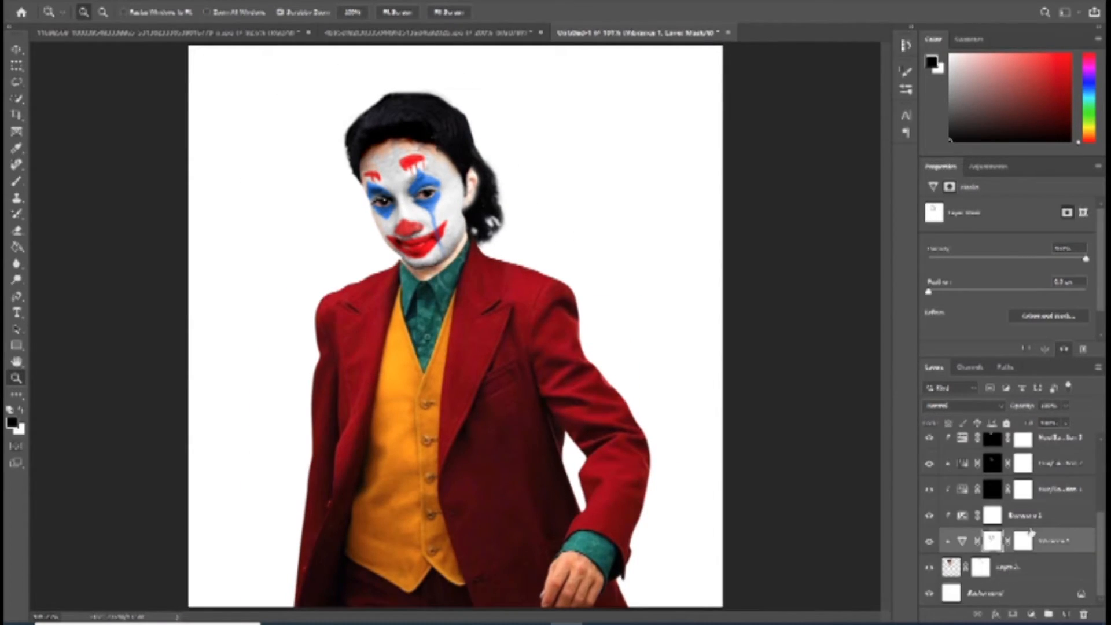
{"action": "left_click", "coordinate": [962, 541]}
{"action": "left_click_drag", "start_coordinate": [1007, 221], "coordinate": [982, 222]}
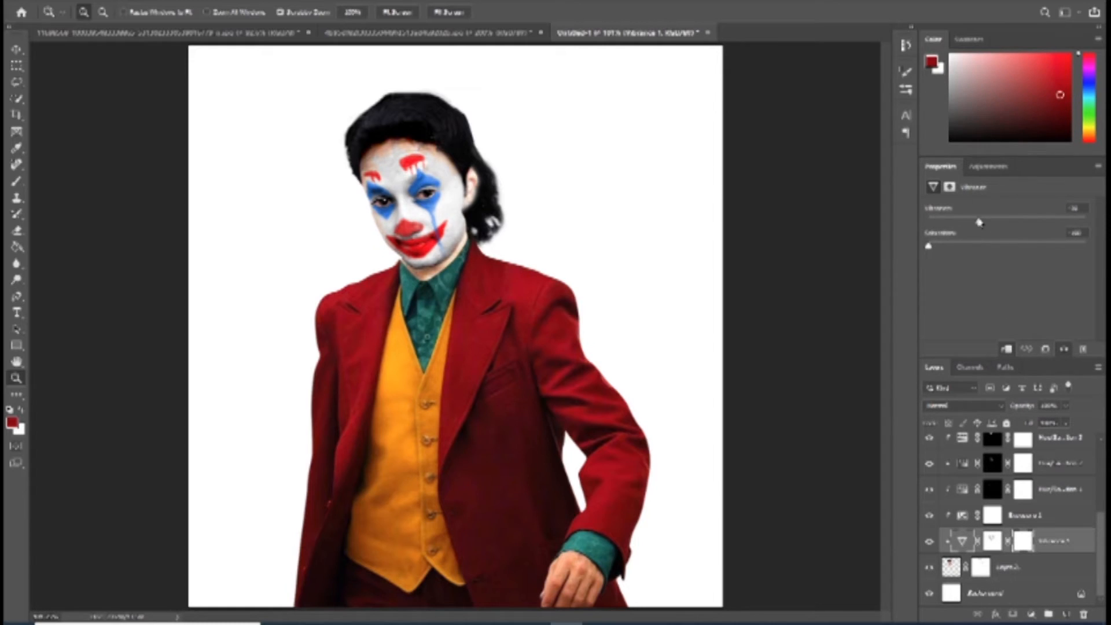
Step: Add an Exposure adjustment clipped to the suit layer, with slightly raised exposure, a slightly negative offset and lowered gamma correction
{"action": "key", "text": "ctrl+shift+alt+e"}
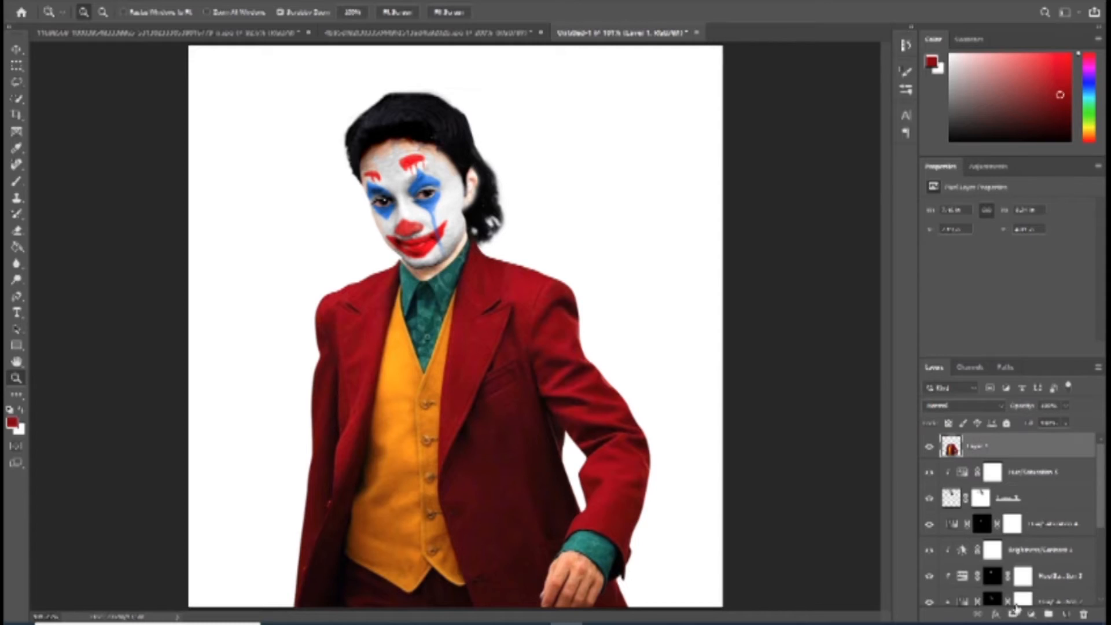
{"action": "left_click", "coordinate": [1030, 616]}
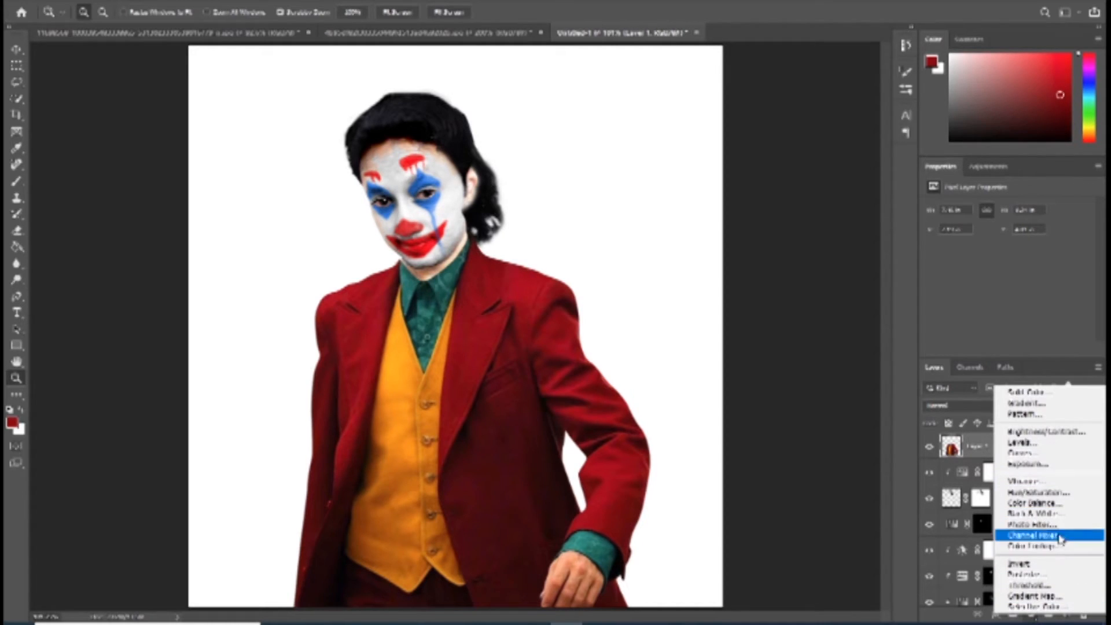
{"action": "left_click", "coordinate": [1029, 464]}
{"action": "left_click", "coordinate": [1006, 347]}
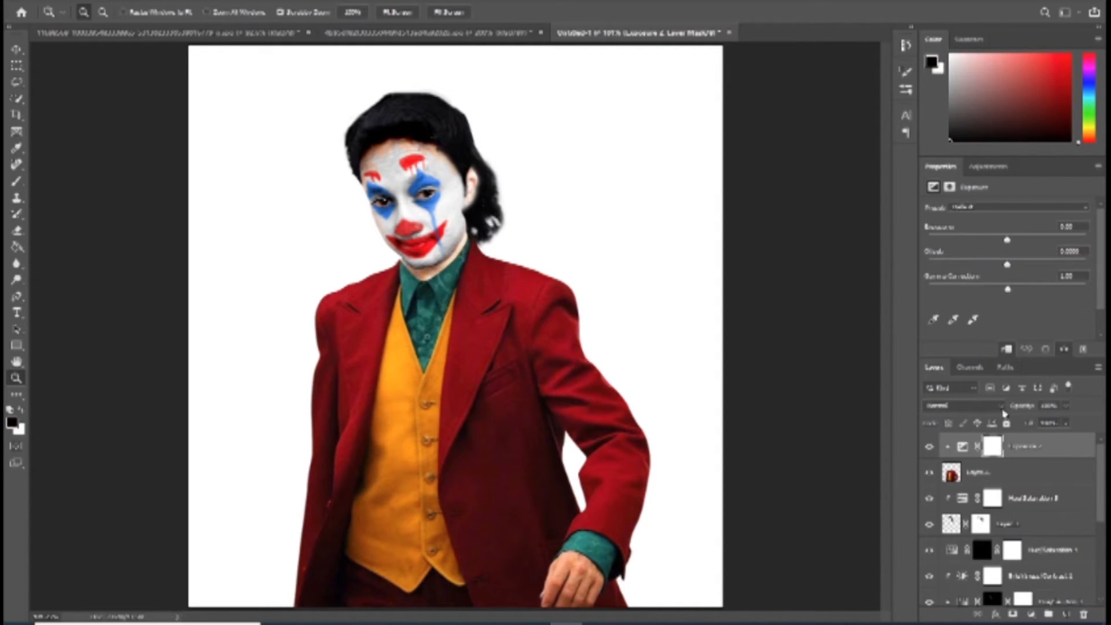
{"action": "left_click_drag", "start_coordinate": [1008, 289], "coordinate": [1014, 241]}
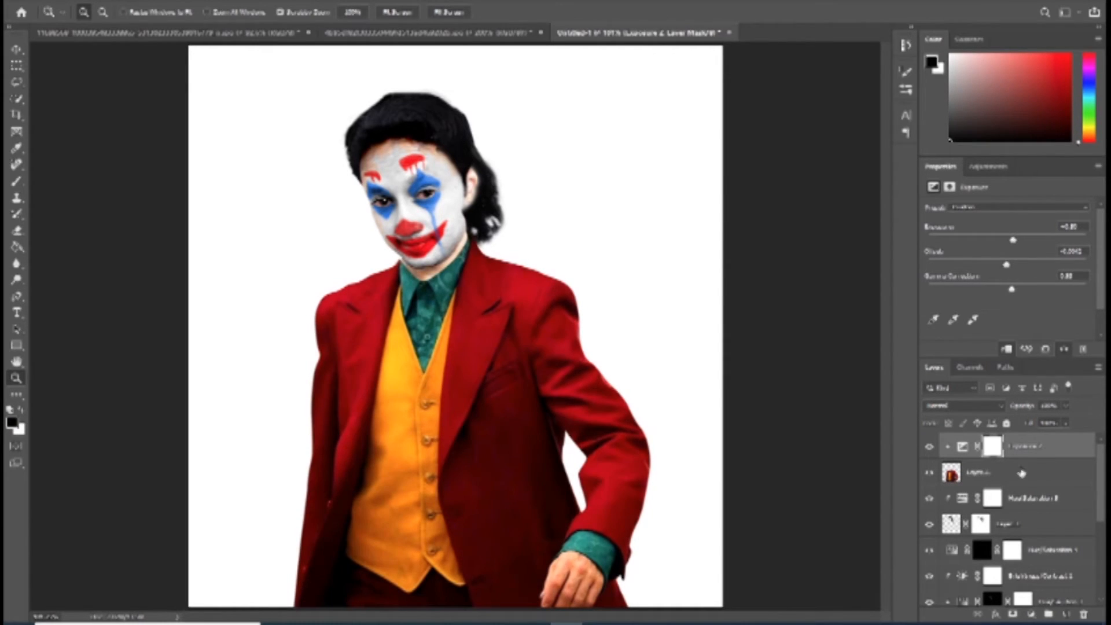
Step: Unclip the top Exposure adjustment so it affects all layers below, lowering its offset and raising its gamma correction
{"action": "left_click_drag", "start_coordinate": [1053, 450], "coordinate": [1045, 479]}
{"action": "left_click", "coordinate": [1006, 347]}
{"action": "left_click_drag", "start_coordinate": [1006, 264], "coordinate": [1014, 241]}
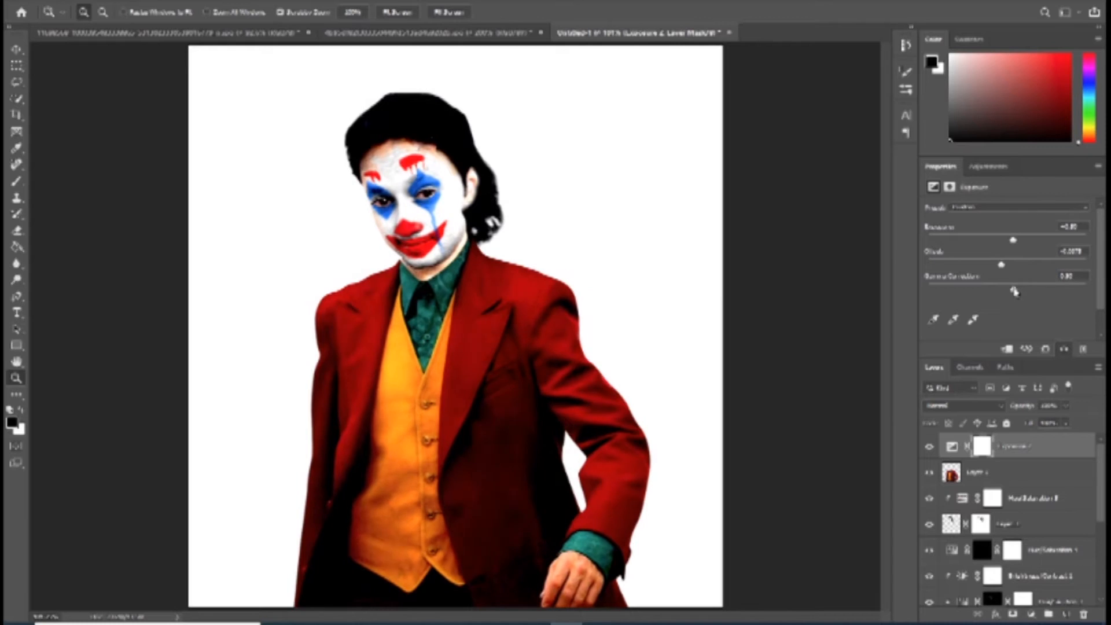
{"action": "left_click_drag", "start_coordinate": [1011, 292], "coordinate": [995, 291]}
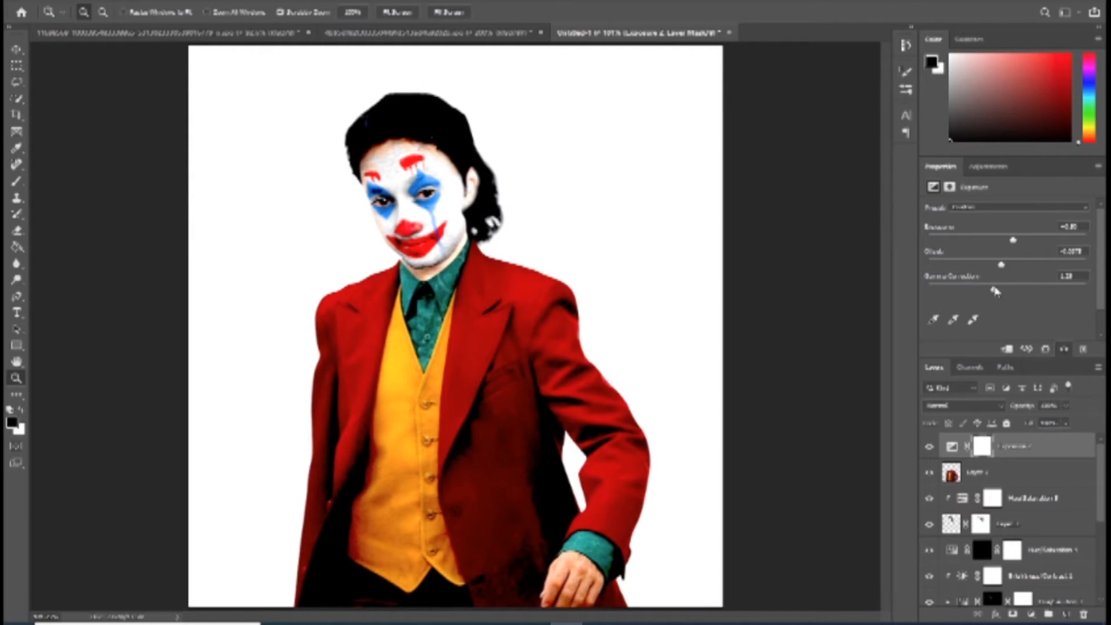
Step: Select the suit layer and narrow it slightly from the side of the jacket with the straight arm
{"action": "left_click", "coordinate": [532, 295], "text": "alt"}
{"action": "left_click", "coordinate": [533, 296]}
{"action": "left_click", "coordinate": [532, 295], "text": "alt"}
{"action": "right_click", "coordinate": [520, 338]}
{"action": "left_click", "coordinate": [544, 353]}
{"action": "key", "text": "ctrl+t"}
{"action": "left_click_drag", "start_coordinate": [354, 389], "coordinate": [356, 389]}
{"action": "key", "text": "Return"}
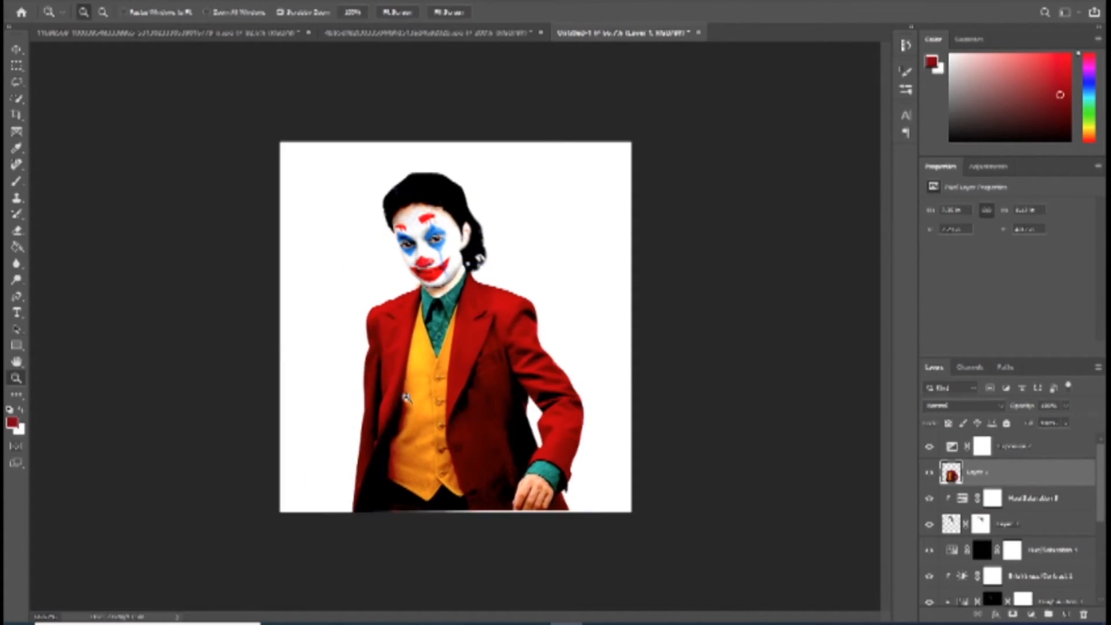
Step: Nudge the suit layer slightly to the left to align the collar with the neck
{"action": "key", "text": "ctrl+Left"}
{"action": "key", "text": "ctrl+Left"}
{"action": "key", "text": "ctrl+Left"}
{"action": "key", "text": "ctrl+Left"}
{"action": "key", "text": "ctrl+Left"}
{"action": "key", "text": "ctrl+Left"}
{"action": "key", "text": "ctrl+Right"}
{"action": "key", "text": "ctrl+Right"}
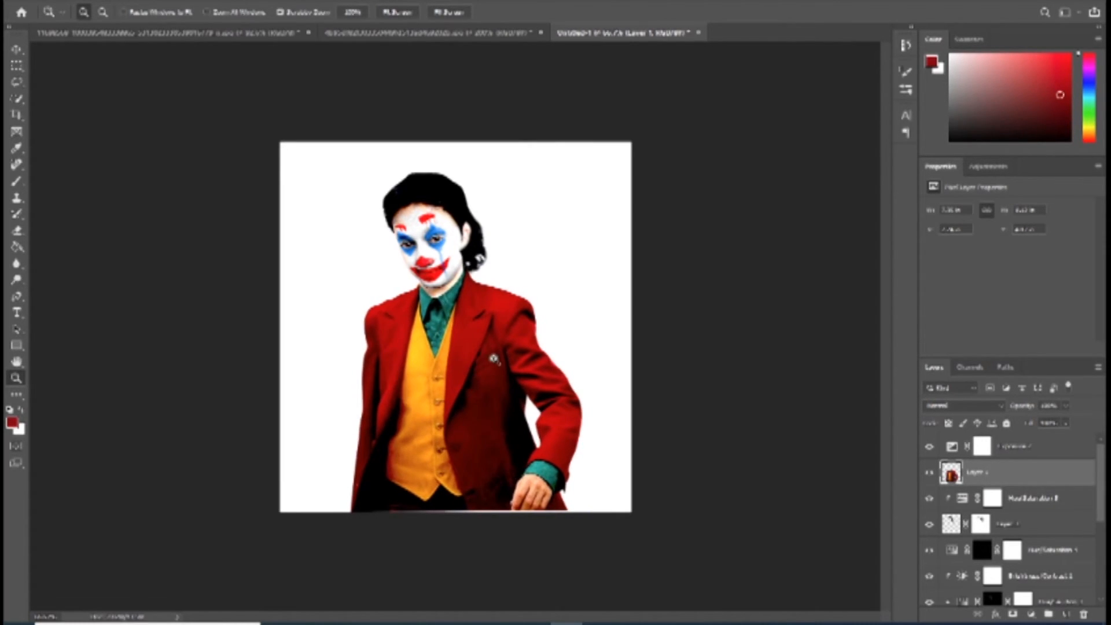
Step: Touch up the head layer's mask with the Brush around the neck and jacket collar
{"action": "left_click", "coordinate": [435, 287]}
{"action": "right_click", "coordinate": [435, 280], "text": "ctrl"}
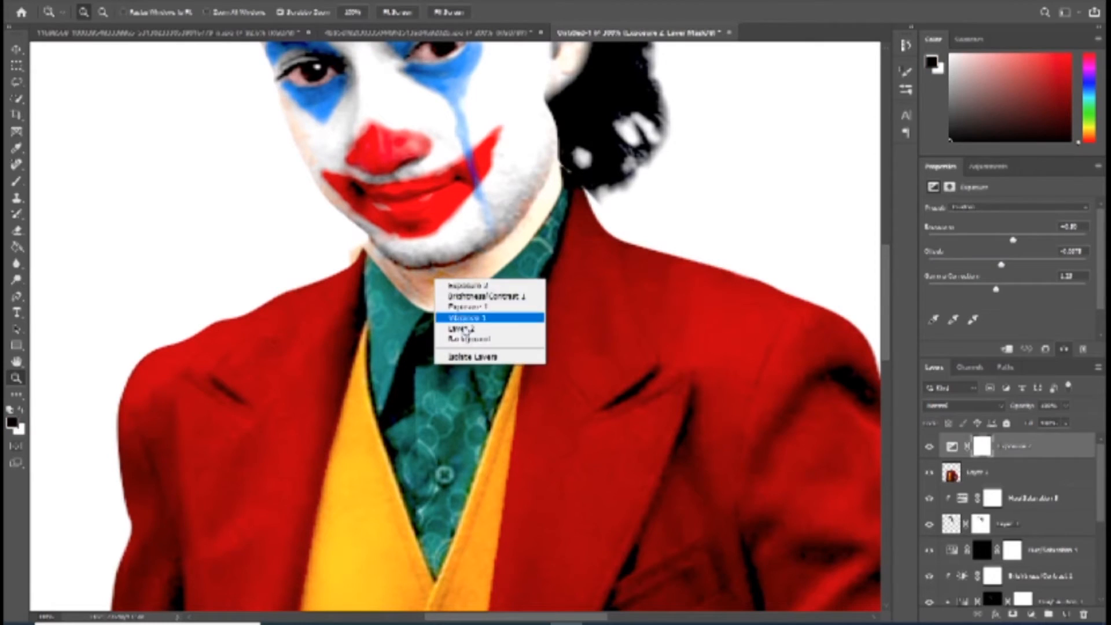
{"action": "left_click", "coordinate": [463, 328]}
{"action": "key", "text": "b"}
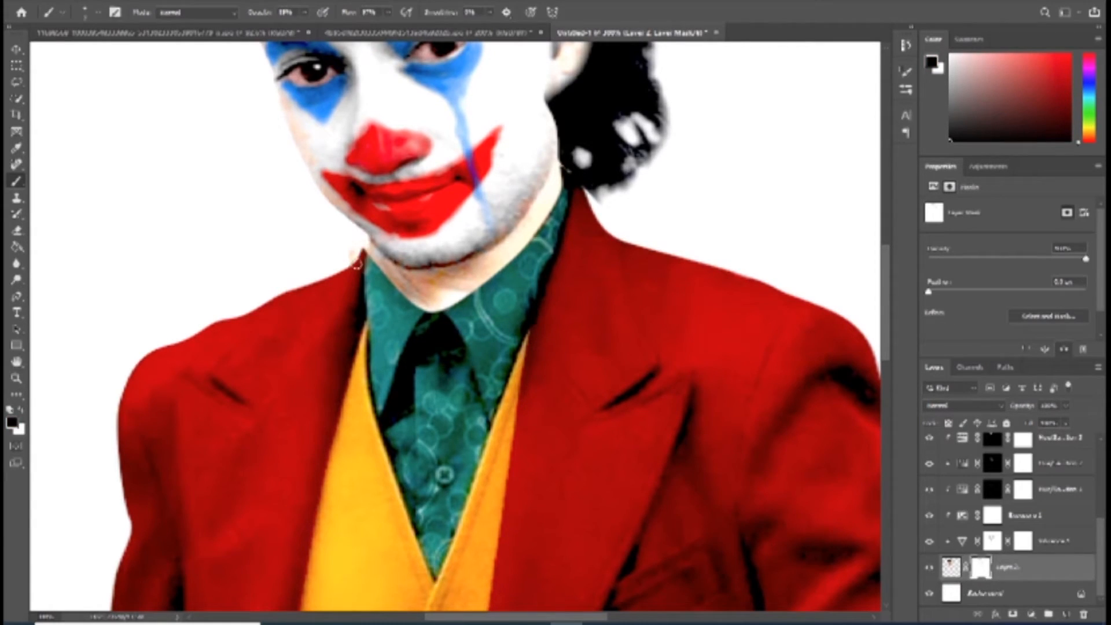
{"action": "left_click_drag", "start_coordinate": [663, 231], "coordinate": [684, 428]}
{"action": "key", "text": "z"}
{"action": "right_click", "coordinate": [570, 251]}
{"action": "left_click", "coordinate": [591, 264]}
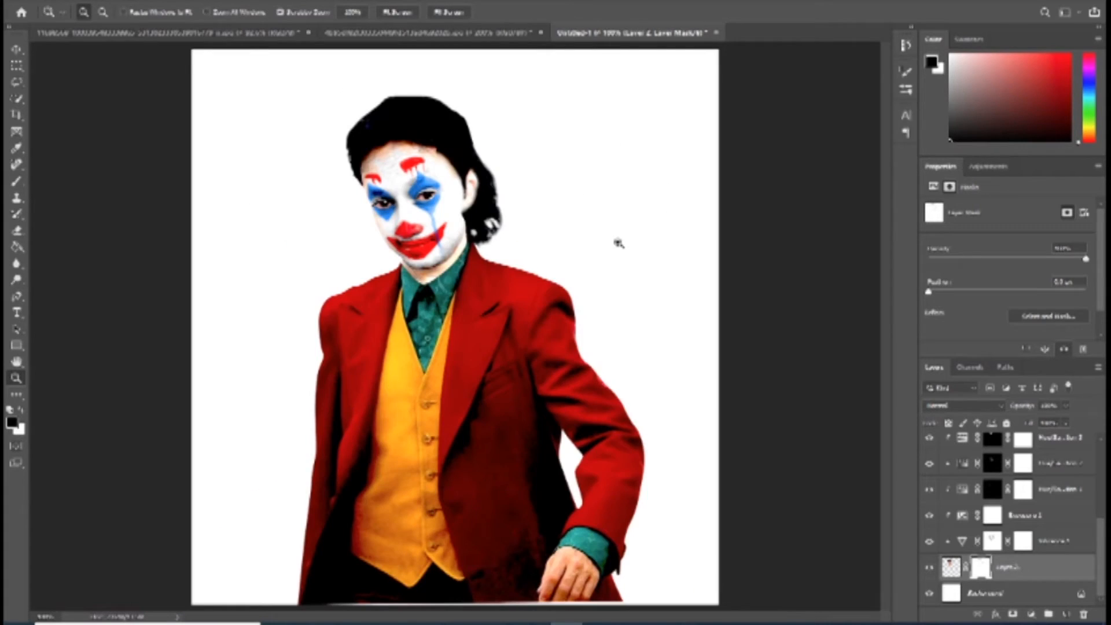
{"action": "left_click", "coordinate": [581, 230], "text": "alt"}
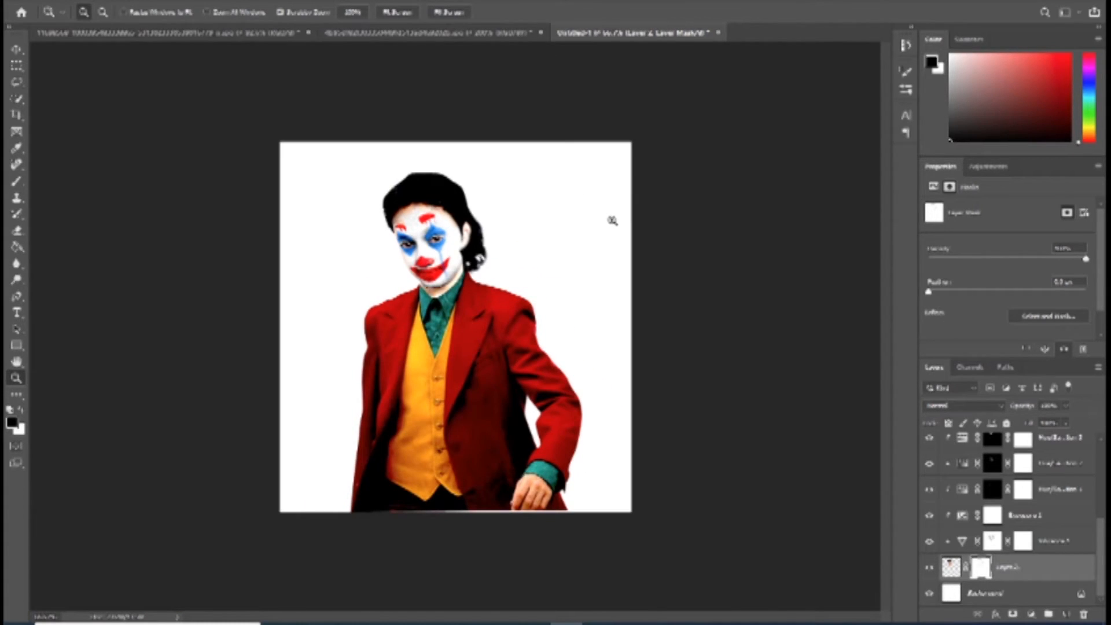
{"action": "left_click", "coordinate": [561, 235]}
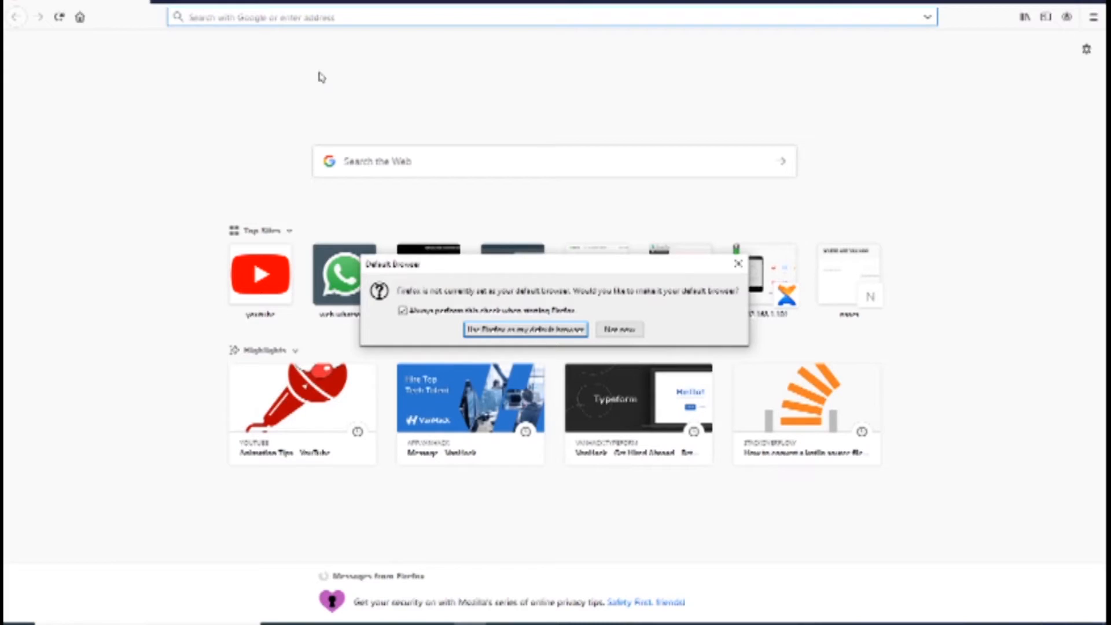
Step: Switch to Firefox, dismiss the default-browser prompt and search the web for "long hair png"
{"action": "key", "text": "Escape"}
{"action": "type", "text": "long hair  png"}
{"action": "key", "text": "Return"}
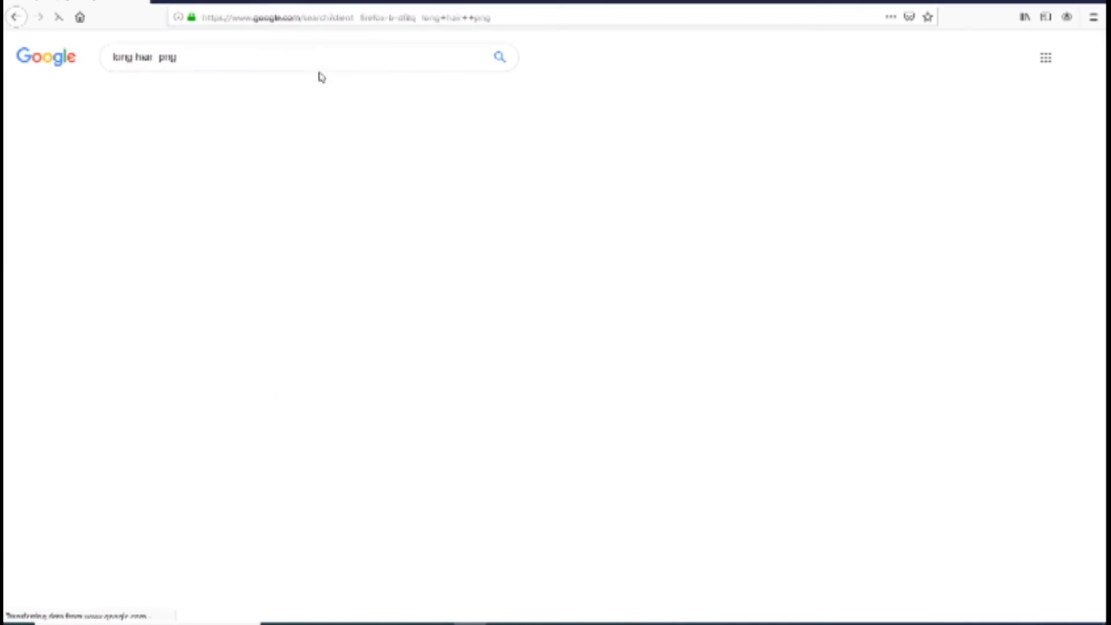
Step: Show the image results and refine the search to "long hair male png"
{"action": "left_click", "coordinate": [184, 95]}
{"action": "scroll", "coordinate": [461, 278], "scroll_direction": "down", "scroll_amount": 4}
{"action": "scroll", "coordinate": [347, 174], "scroll_direction": "up", "scroll_amount": 4}
{"action": "left_click", "coordinate": [158, 58]}
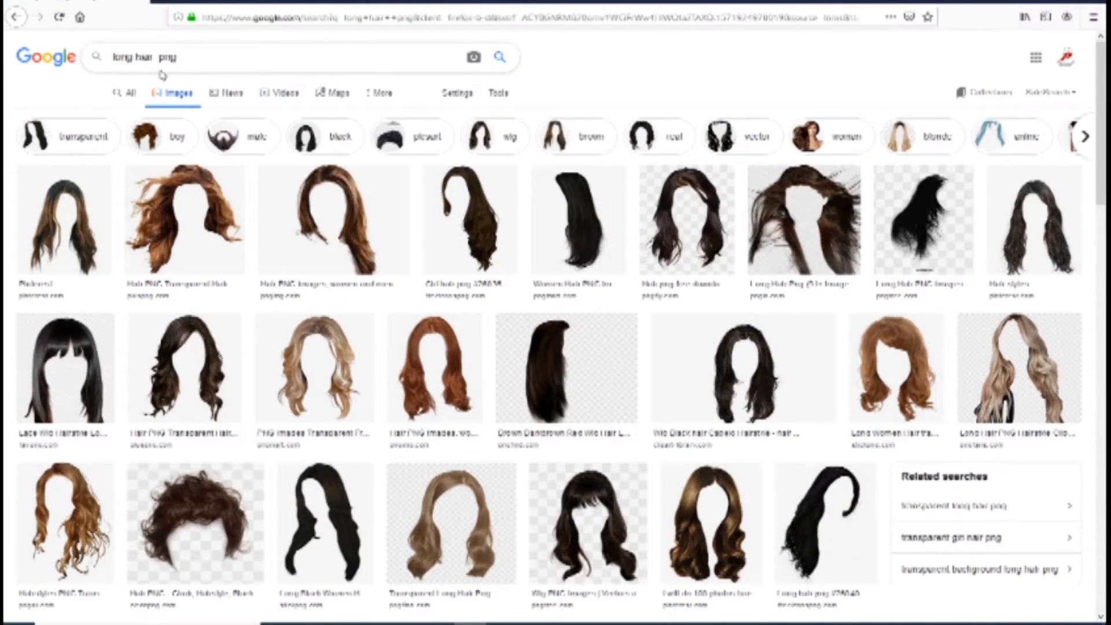
{"action": "type", "text": "male"}
{"action": "key", "text": "Return"}
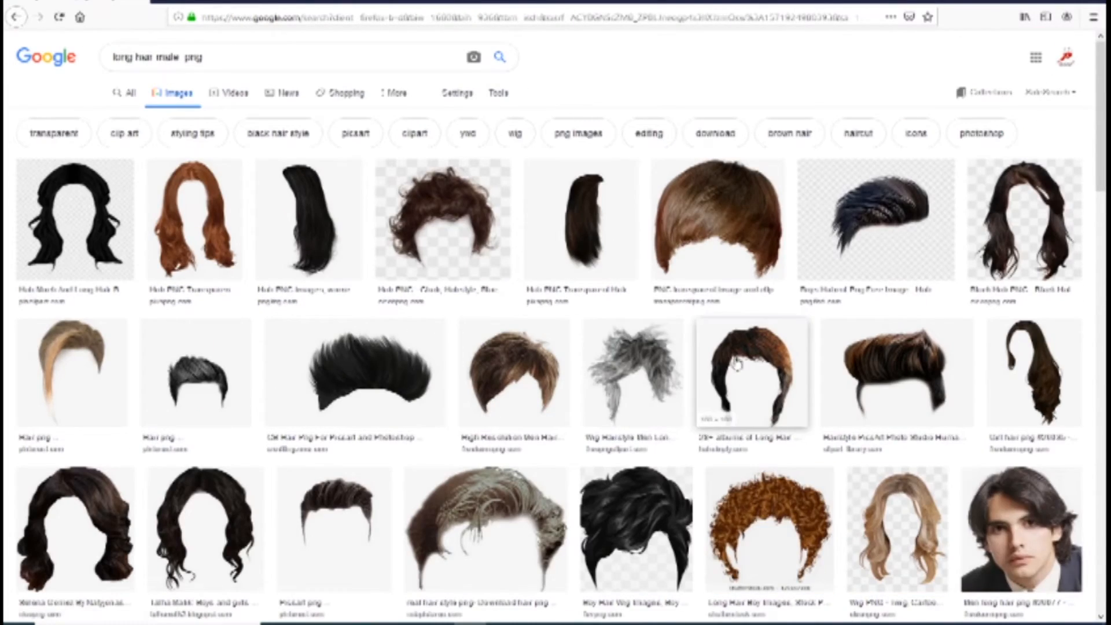
Step: Examine the male long hair image results for a hairstyle that suits the Joker composite
{"action": "scroll", "coordinate": [945, 315], "scroll_direction": "down", "scroll_amount": 3}
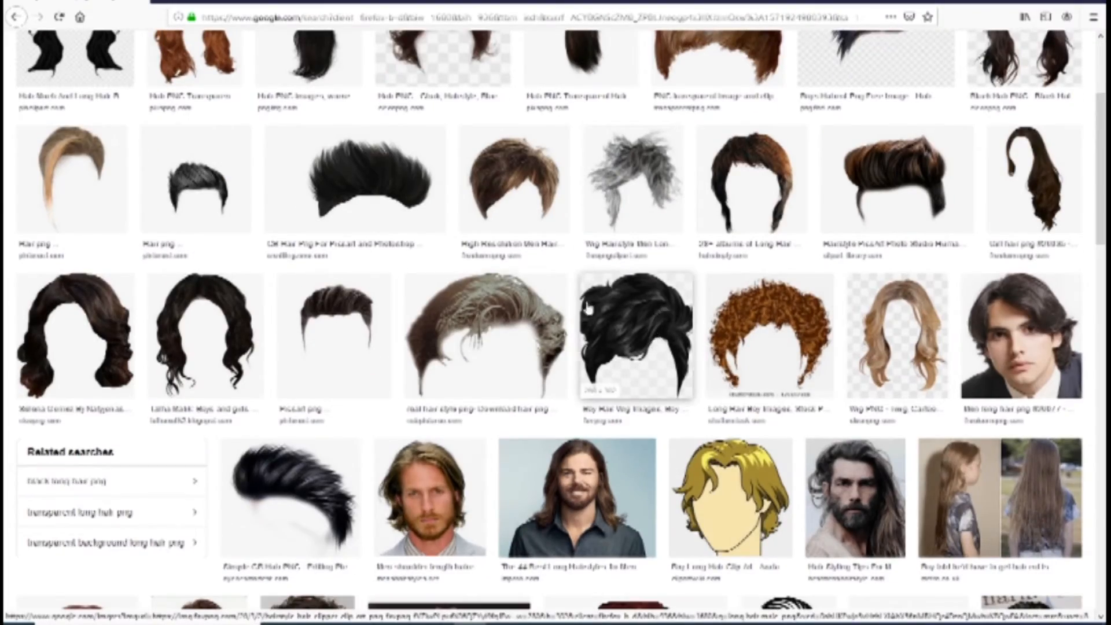
{"action": "scroll", "coordinate": [646, 313], "scroll_direction": "down", "scroll_amount": 18}
{"action": "scroll", "coordinate": [732, 296], "scroll_direction": "down", "scroll_amount": 17}
{"action": "scroll", "coordinate": [732, 293], "scroll_direction": "down", "scroll_amount": 17}
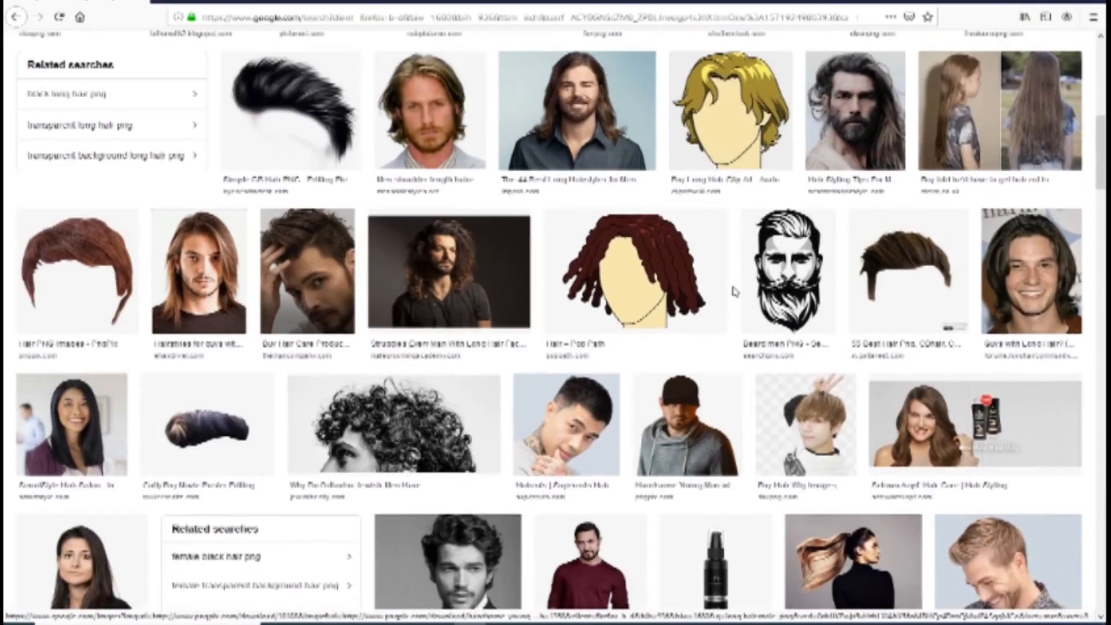
{"action": "scroll", "coordinate": [735, 291], "scroll_direction": "up", "scroll_amount": 3}
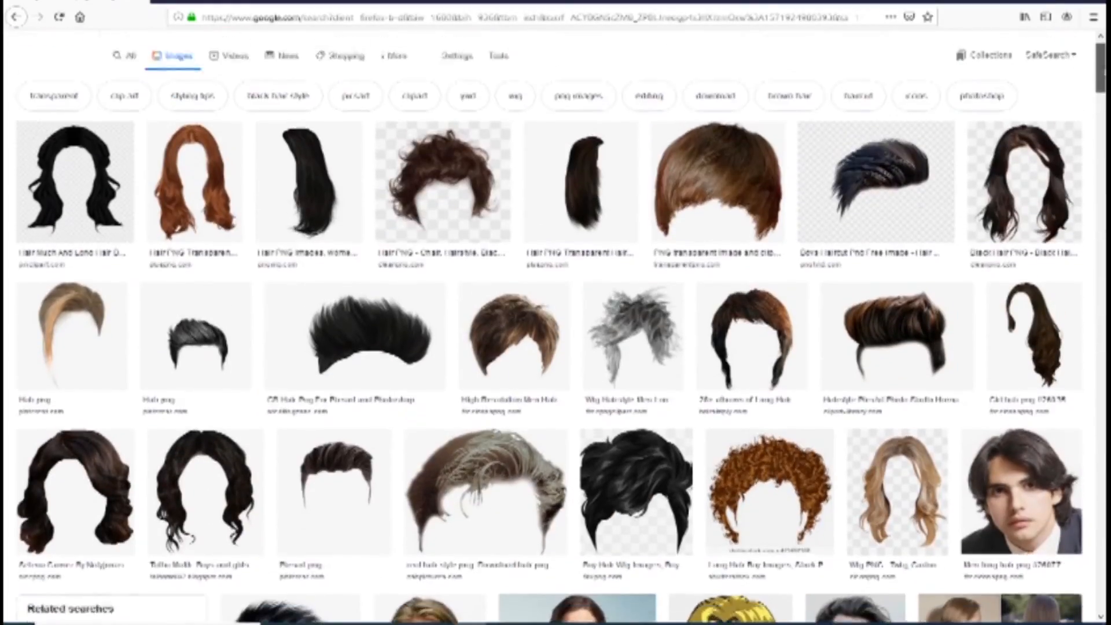
{"action": "scroll", "coordinate": [556, 324], "scroll_direction": "down", "scroll_amount": 3}
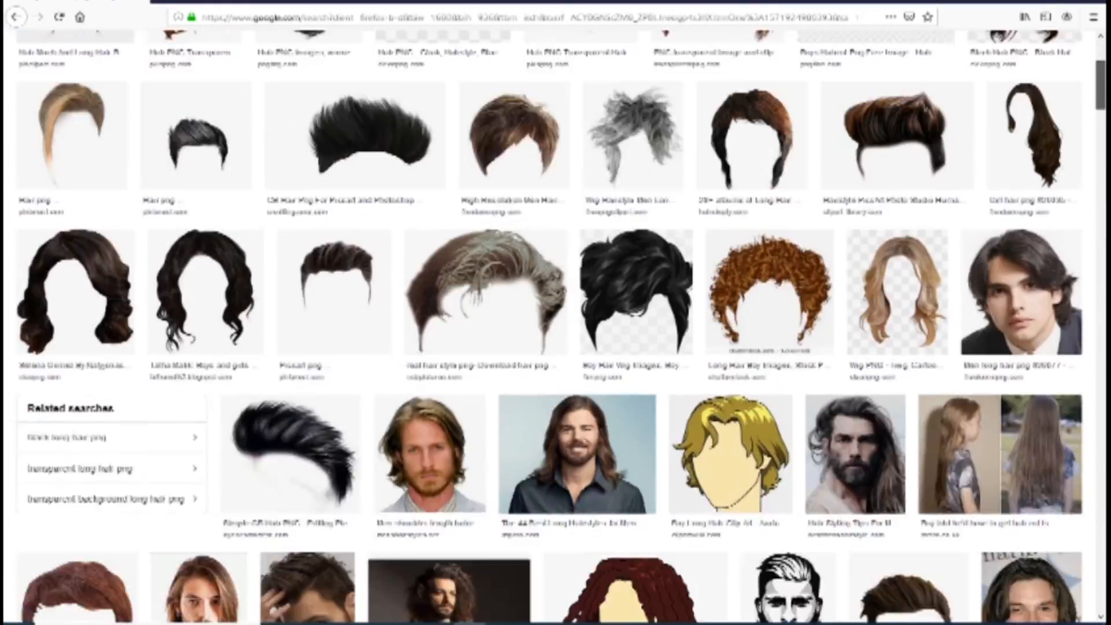
{"action": "scroll", "coordinate": [555, 324], "scroll_direction": "up", "scroll_amount": 3}
Step: Filter the image results by black hair style and look through them for a suitable long men's cut
{"action": "left_click", "coordinate": [303, 97]}
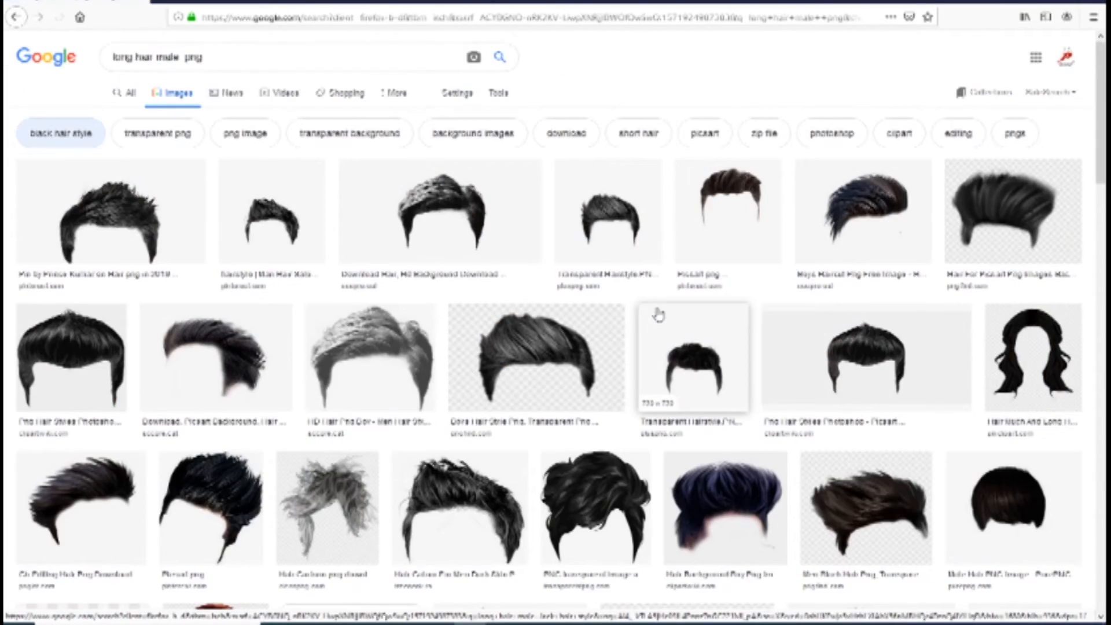
{"action": "scroll", "coordinate": [661, 312], "scroll_direction": "down", "scroll_amount": 6}
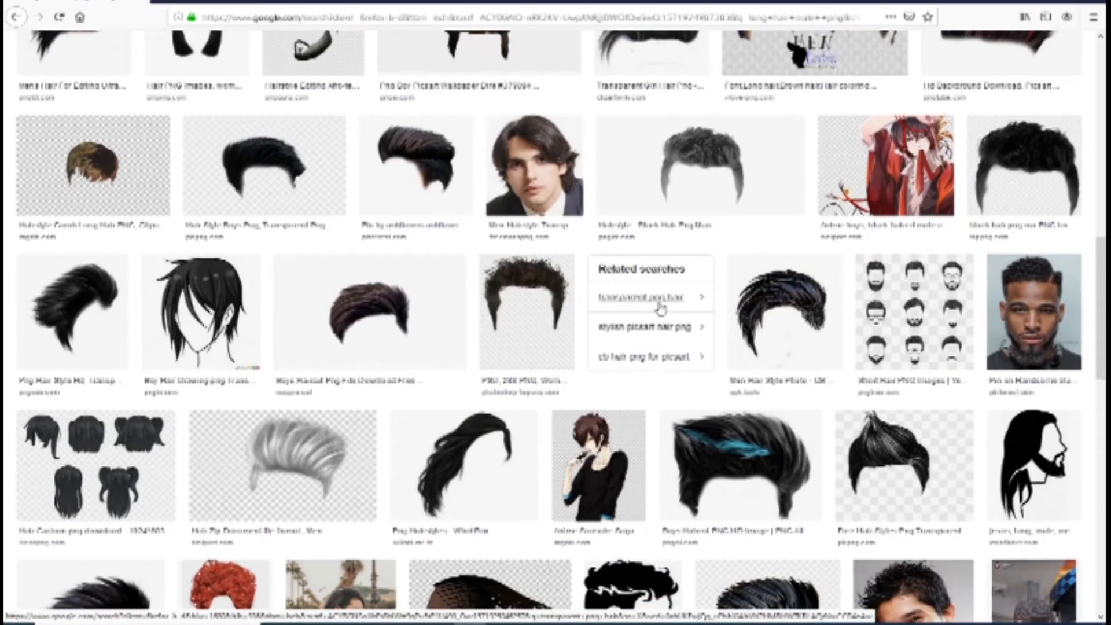
{"action": "scroll", "coordinate": [660, 310], "scroll_direction": "down", "scroll_amount": 8}
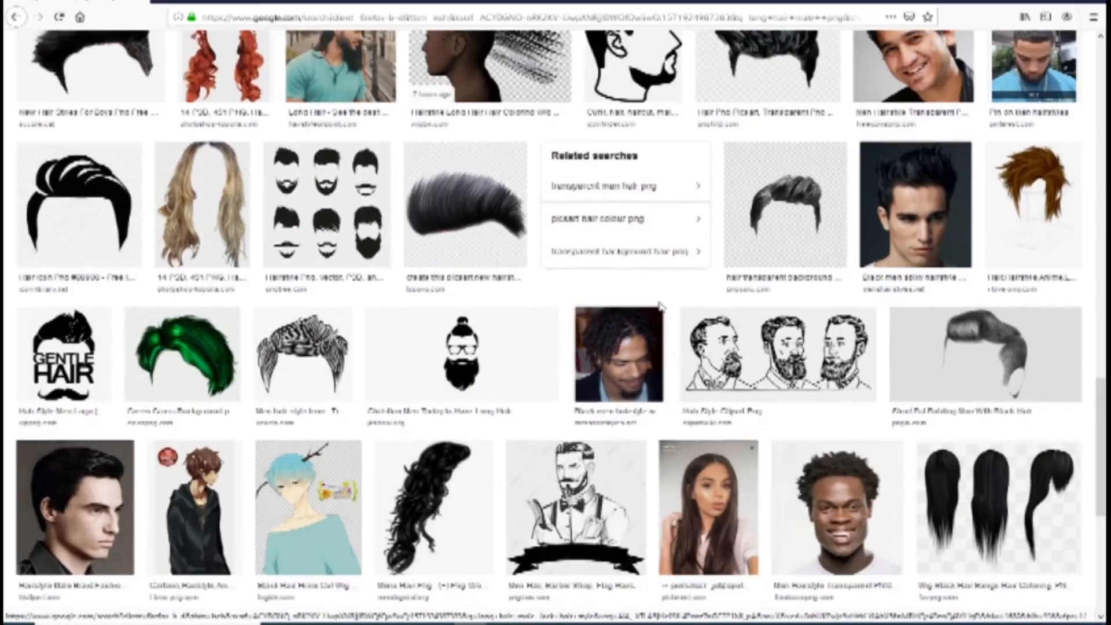
{"action": "scroll", "coordinate": [661, 307], "scroll_direction": "down", "scroll_amount": 15}
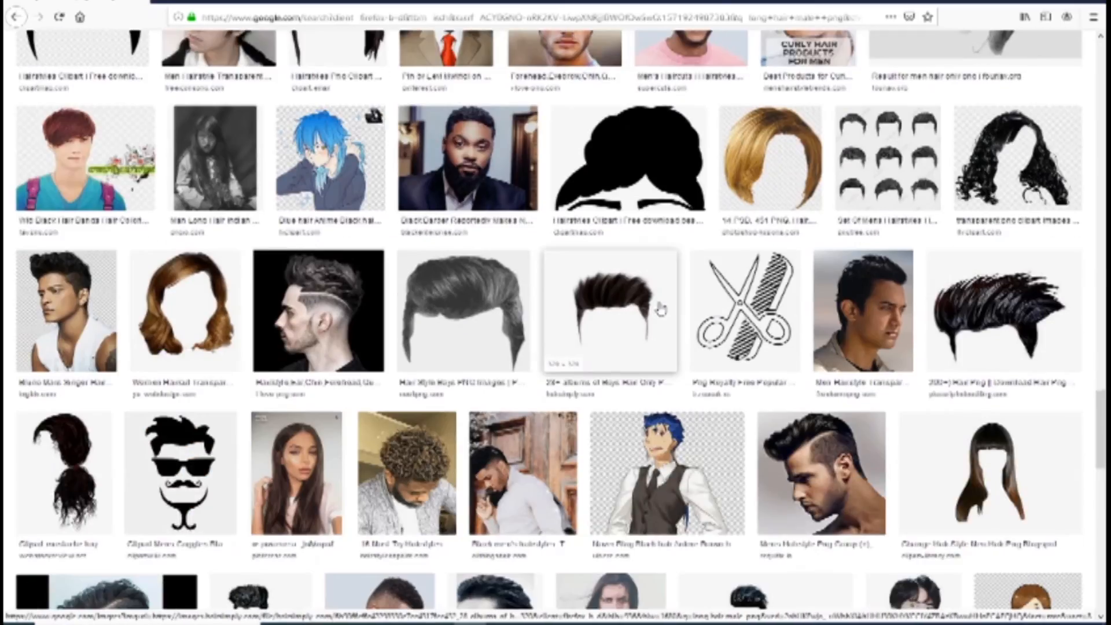
{"action": "scroll", "coordinate": [660, 309], "scroll_direction": "down", "scroll_amount": 15}
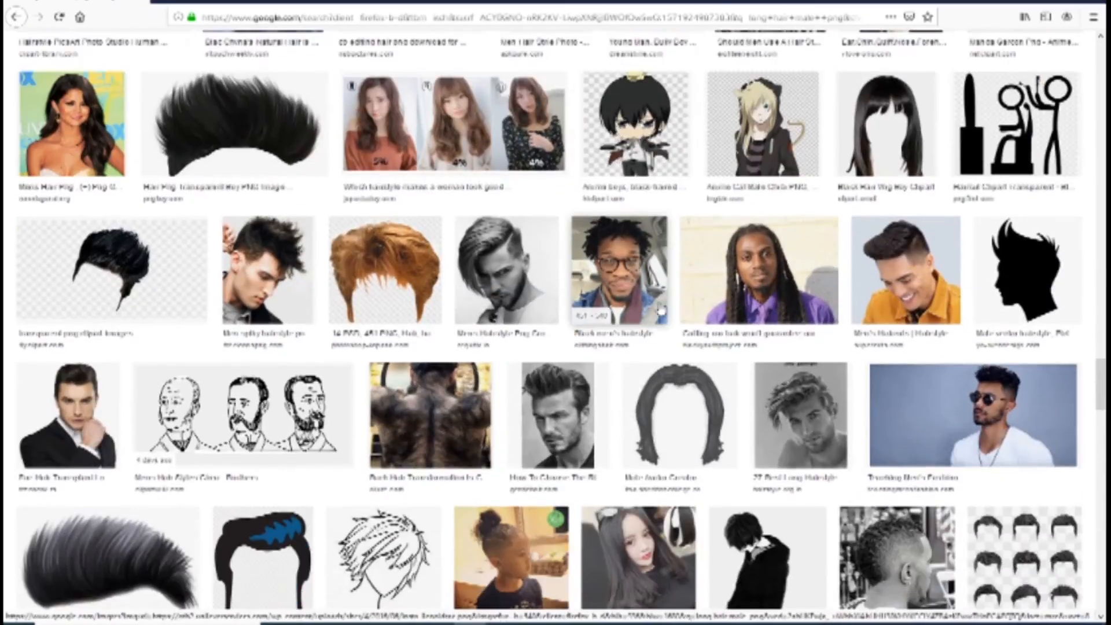
{"action": "scroll", "coordinate": [661, 310], "scroll_direction": "down", "scroll_amount": 10}
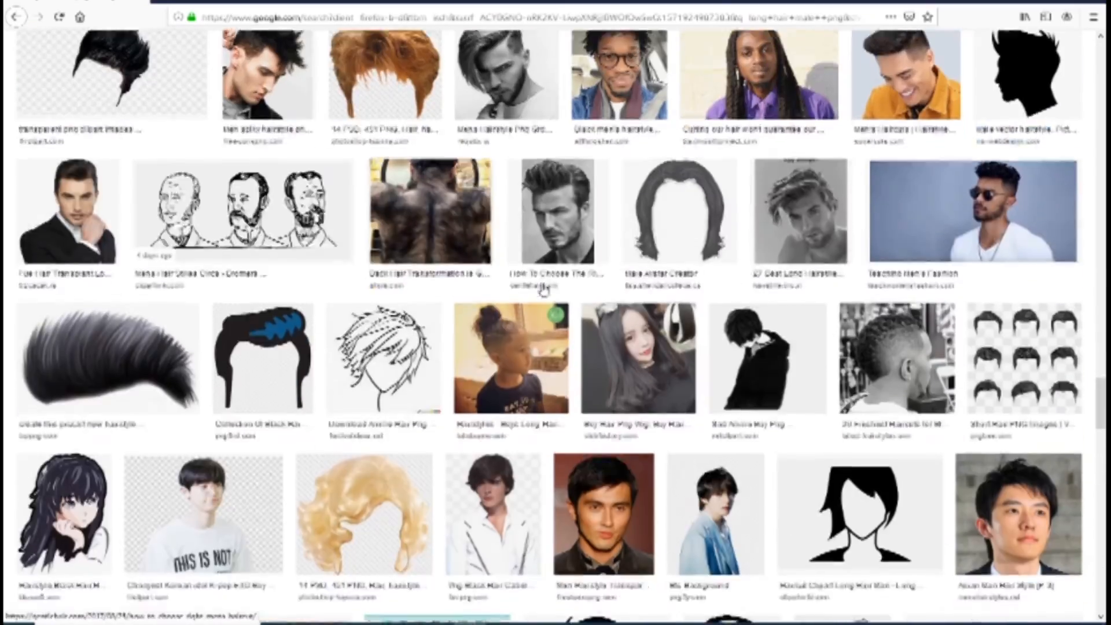
{"action": "scroll", "coordinate": [543, 289], "scroll_direction": "down", "scroll_amount": 15}
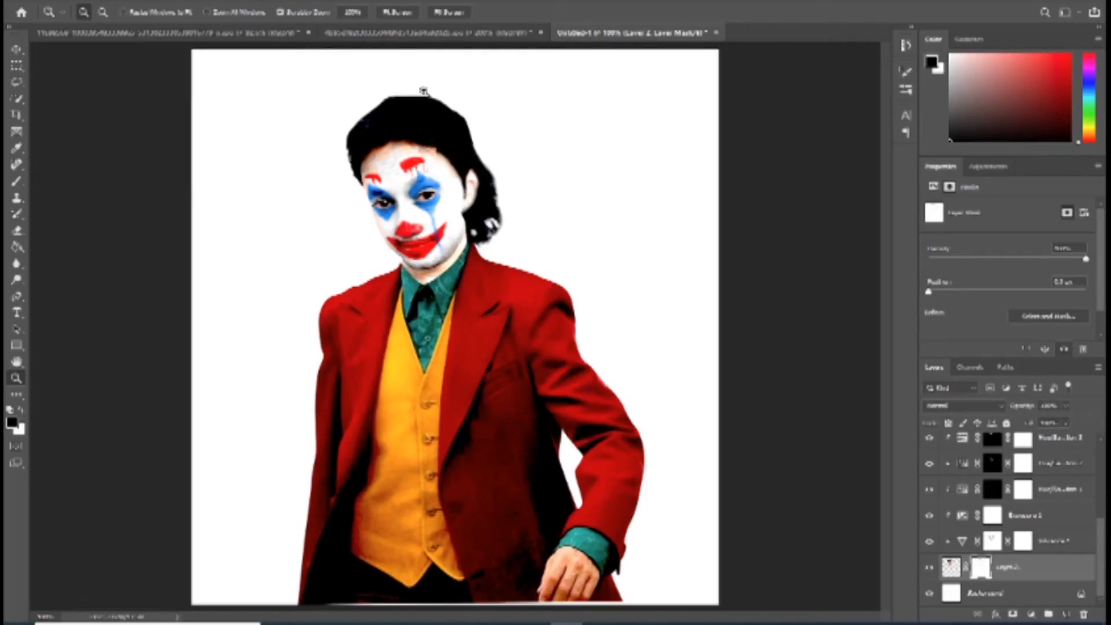
{"action": "left_click", "coordinate": [428, 32]}
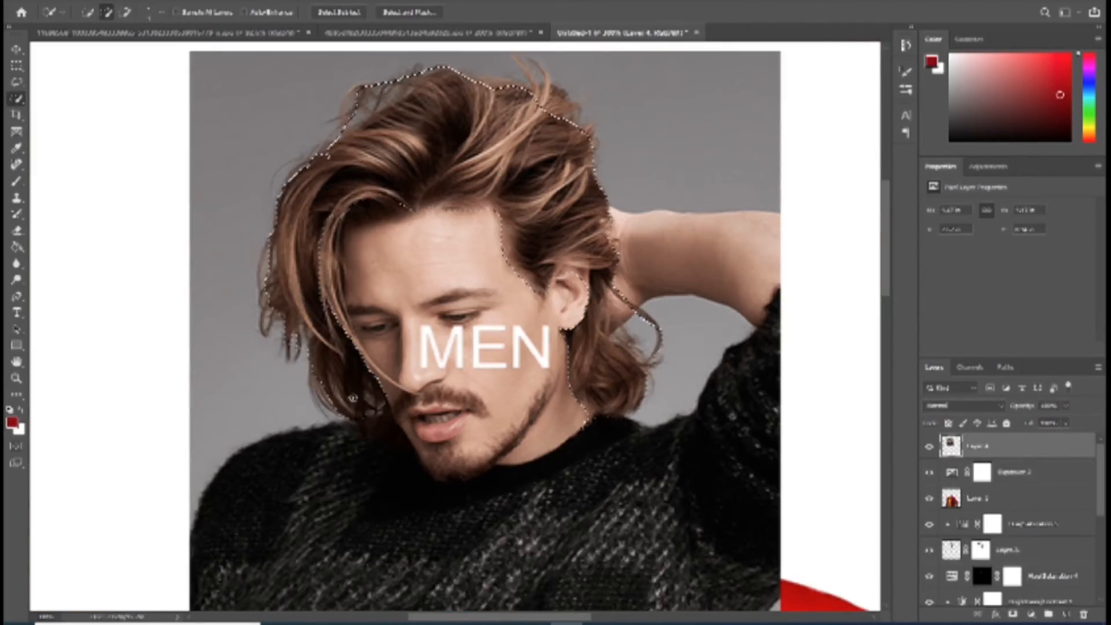
Step: In Photoshop, refine the Quick Selection around the pasted model's hair and turn it into a layer mask isolating the hair
{"action": "left_click_drag", "start_coordinate": [356, 239], "coordinate": [347, 260]}
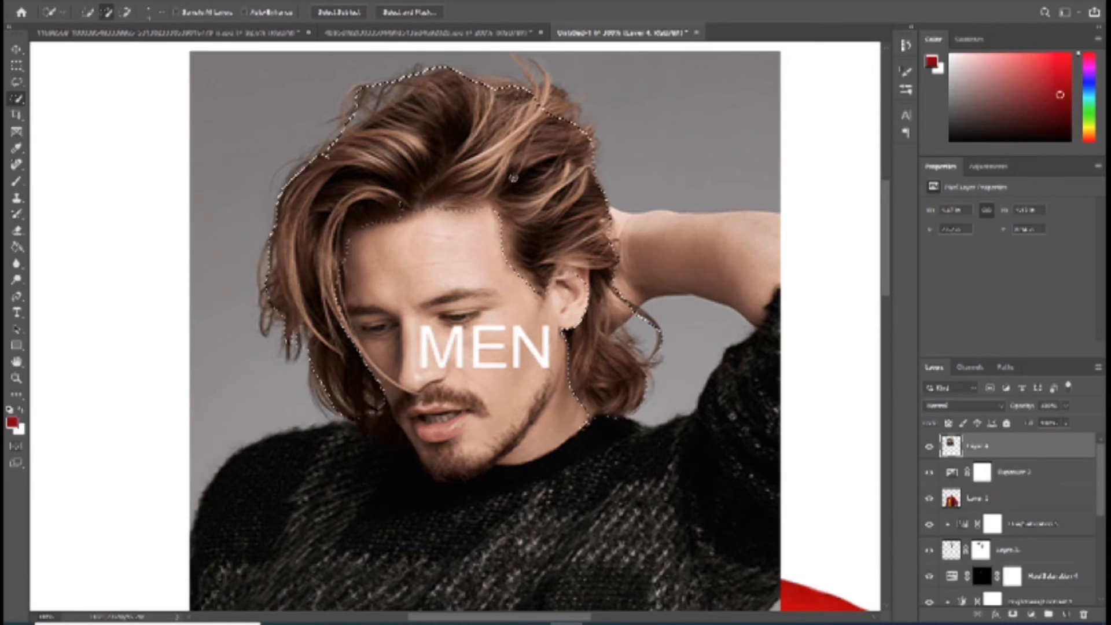
{"action": "mouse_move", "coordinate": [361, 100]}
{"action": "left_mouse_down"}
{"action": "mouse_move", "coordinate": [392, 85]}
{"action": "mouse_move", "coordinate": [530, 107]}
{"action": "left_mouse_up"}
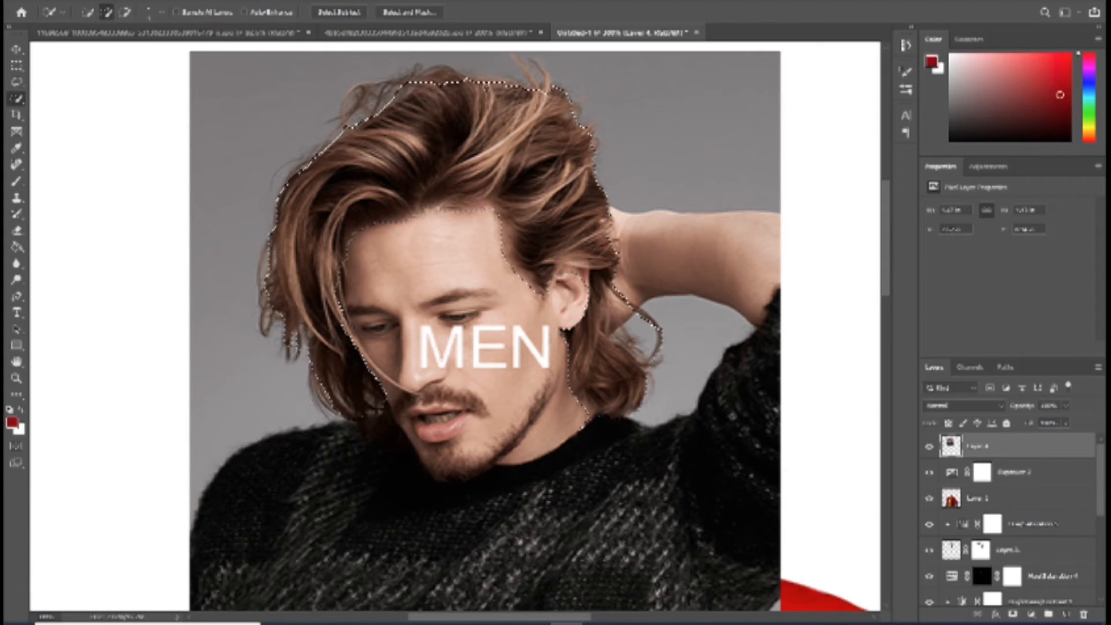
{"action": "left_click", "coordinate": [389, 35]}
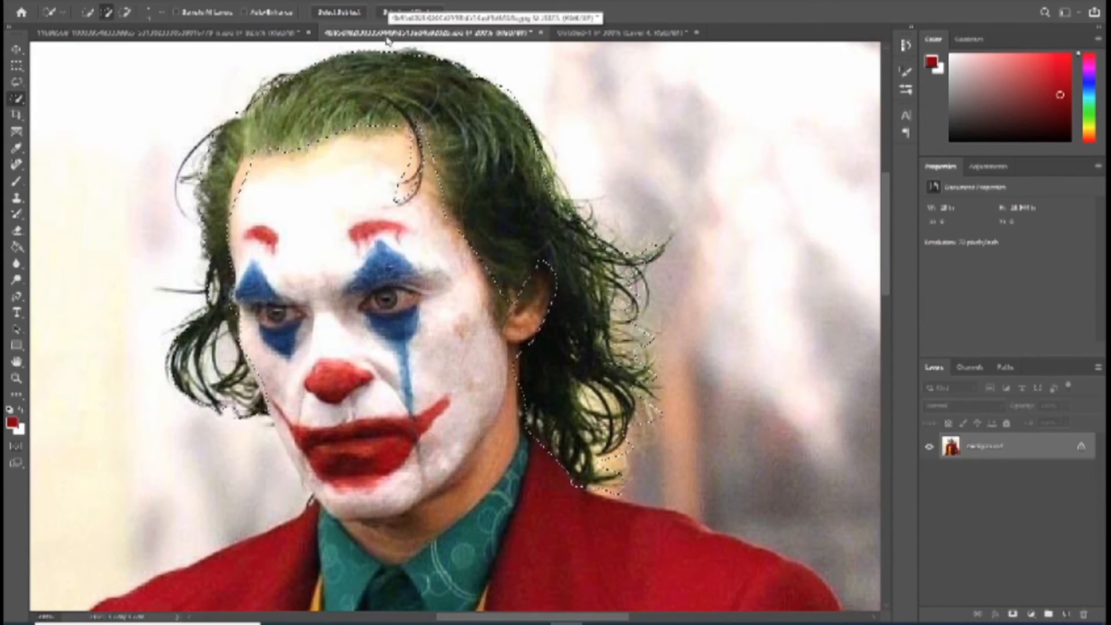
{"action": "left_click", "coordinate": [585, 33]}
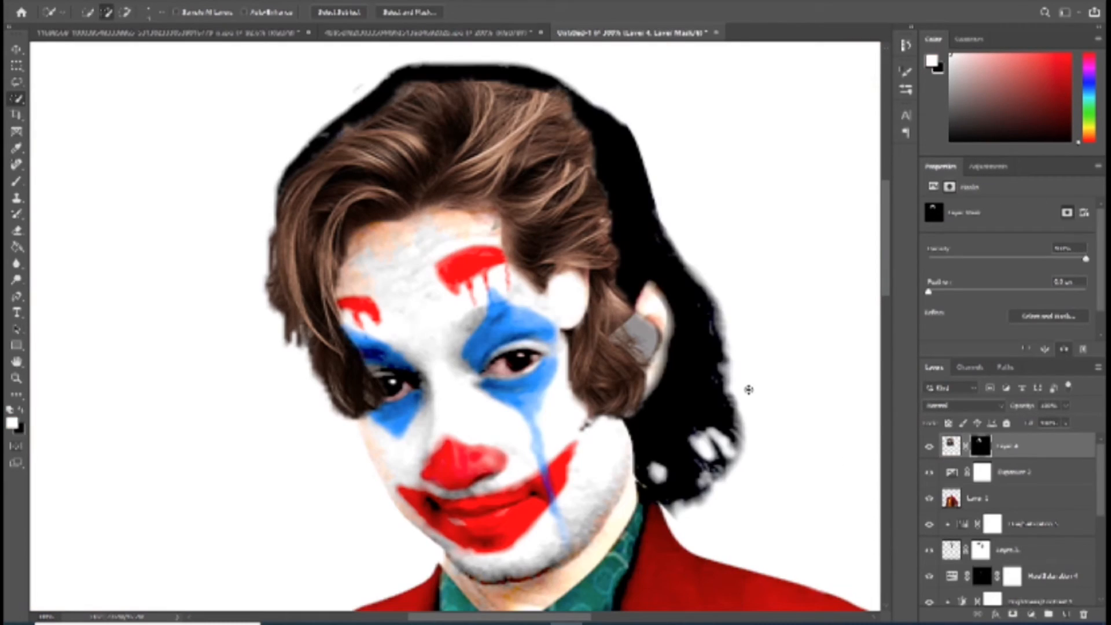
Step: Enlarge the masked brown hair with Free Transform so it covers more of the head
{"action": "key", "text": "ctrl+t"}
{"action": "key", "text": "ctrl+0"}
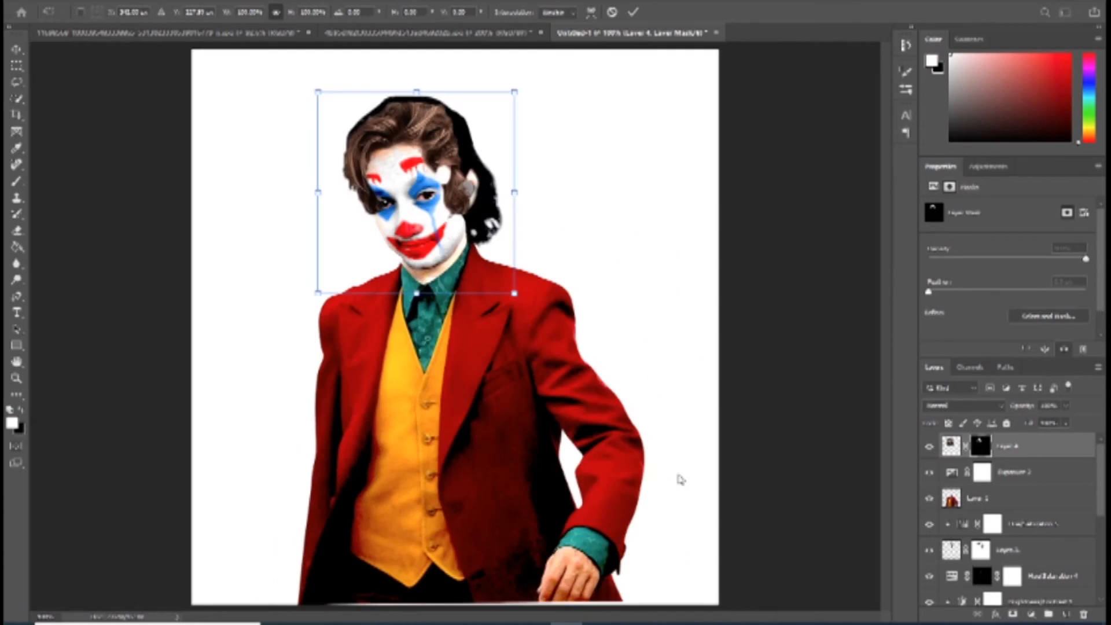
{"action": "left_click_drag", "start_coordinate": [515, 293], "coordinate": [552, 332]}
{"action": "left_click_drag", "start_coordinate": [317, 92], "coordinate": [301, 80]}
{"action": "key", "text": "Return"}
{"action": "key", "text": "w"}
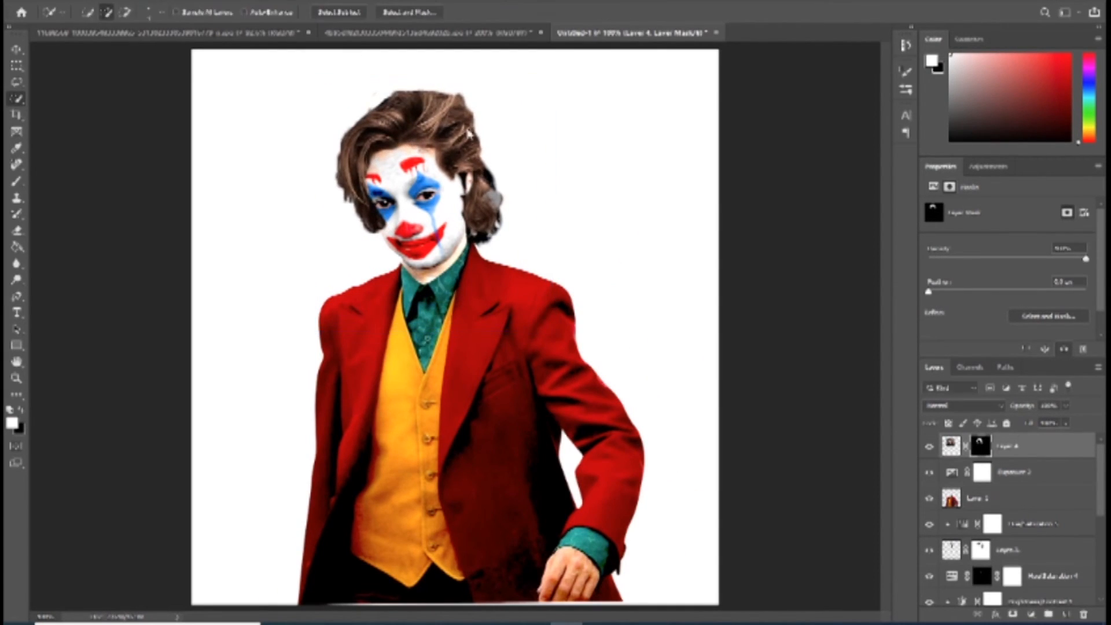
Step: Adjust the brown hair's size again and shift it to fit over the crown and the back curls
{"action": "key", "text": "ctrl+t"}
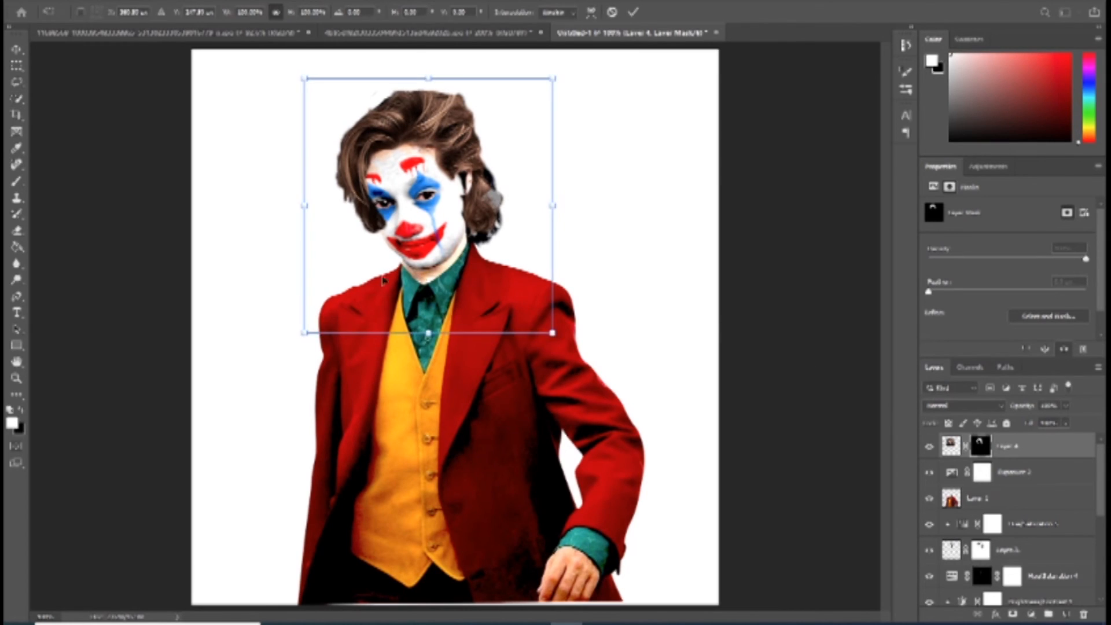
{"action": "left_click_drag", "start_coordinate": [299, 334], "coordinate": [297, 337]}
{"action": "left_click_drag", "start_coordinate": [553, 338], "coordinate": [564, 351]}
{"action": "left_click_drag", "start_coordinate": [296, 352], "coordinate": [308, 340]}
{"action": "left_click_drag", "start_coordinate": [462, 159], "coordinate": [458, 161]}
{"action": "key", "text": "w"}
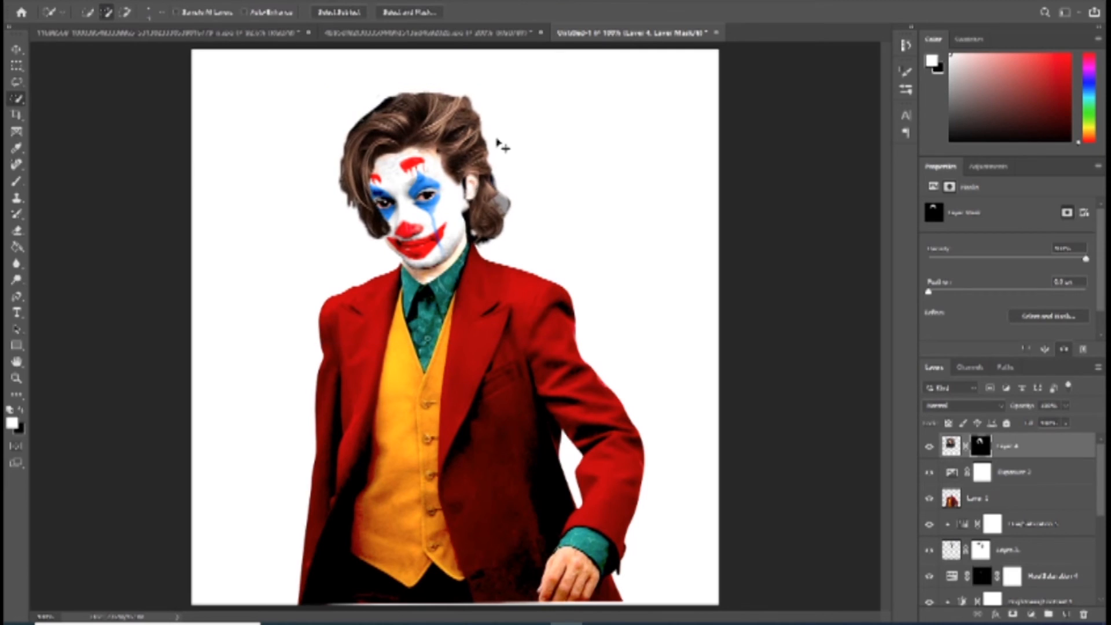
Step: Nudge the brown hair layer to the left and down to meet the forehead hairline
{"action": "key", "text": "z"}
{"action": "left_click", "coordinate": [480, 195]}
{"action": "left_click", "coordinate": [481, 195]}
{"action": "left_click_drag", "start_coordinate": [480, 190], "coordinate": [608, 307]}
{"action": "key", "text": "ctrl+z"}
{"action": "key", "text": "ctrl+Left"}
{"action": "key", "text": "ctrl+Left"}
{"action": "key", "text": "ctrl+Left"}
{"action": "key", "text": "ctrl+Left"}
{"action": "key", "text": "ctrl+Left"}
{"action": "key", "text": "ctrl+Left"}
{"action": "key", "text": "ctrl+Left"}
{"action": "key", "text": "ctrl+Left"}
{"action": "key", "text": "ctrl+Left"}
{"action": "key", "text": "ctrl+Left"}
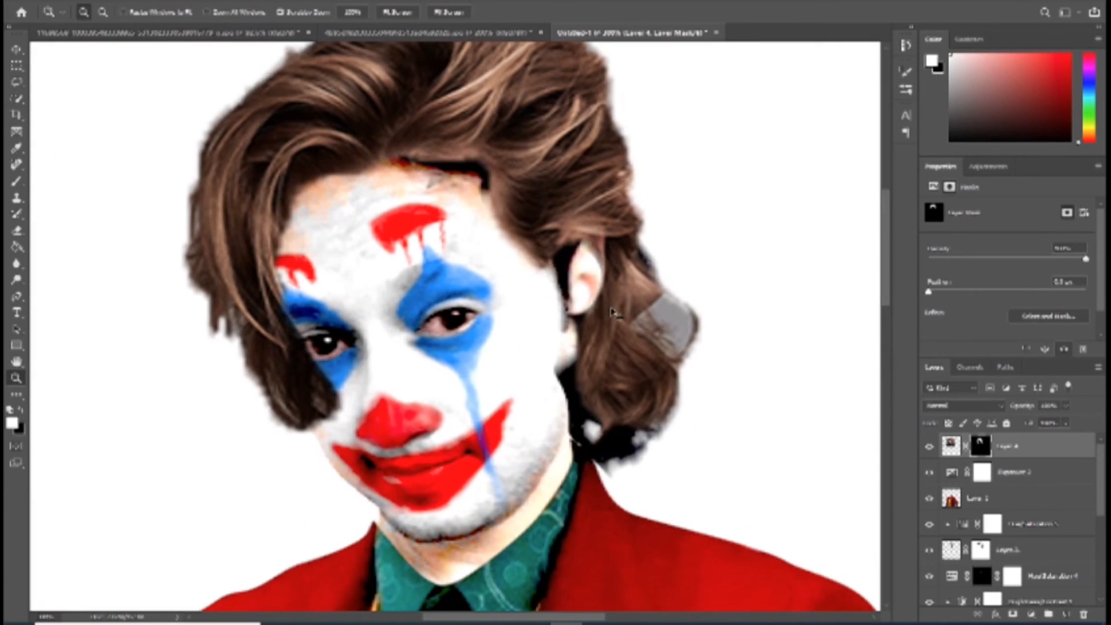
{"action": "key", "text": "ctrl+Down"}
{"action": "key", "text": "ctrl+Down"}
{"action": "key", "text": "ctrl+Down"}
Step: Stretch the brown hair slightly wider and reposition it to frame the face and ear
{"action": "key", "text": "ctrl+t"}
{"action": "left_click_drag", "start_coordinate": [864, 342], "coordinate": [886, 342]}
{"action": "key", "text": "Return"}
{"action": "left_click_drag", "start_coordinate": [580, 172], "coordinate": [566, 198]}
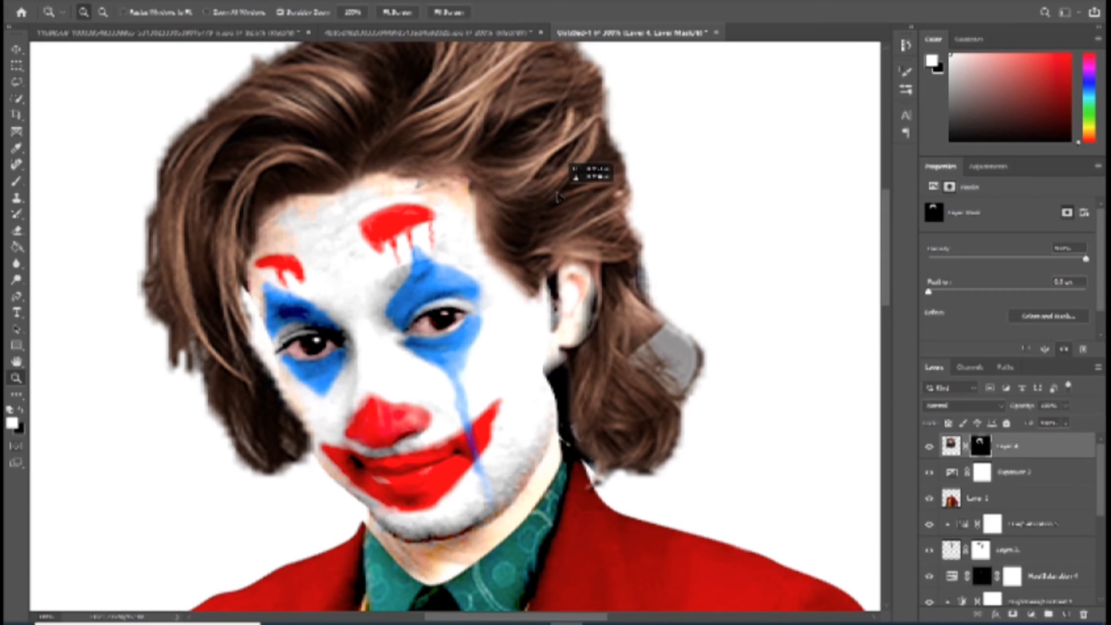
Step: Scale the brown hair down slightly with Free Transform and reposition it over the crown and the back of the head
{"action": "right_click", "coordinate": [564, 198]}
{"action": "left_click", "coordinate": [571, 203]}
{"action": "key", "text": "ctrl+t"}
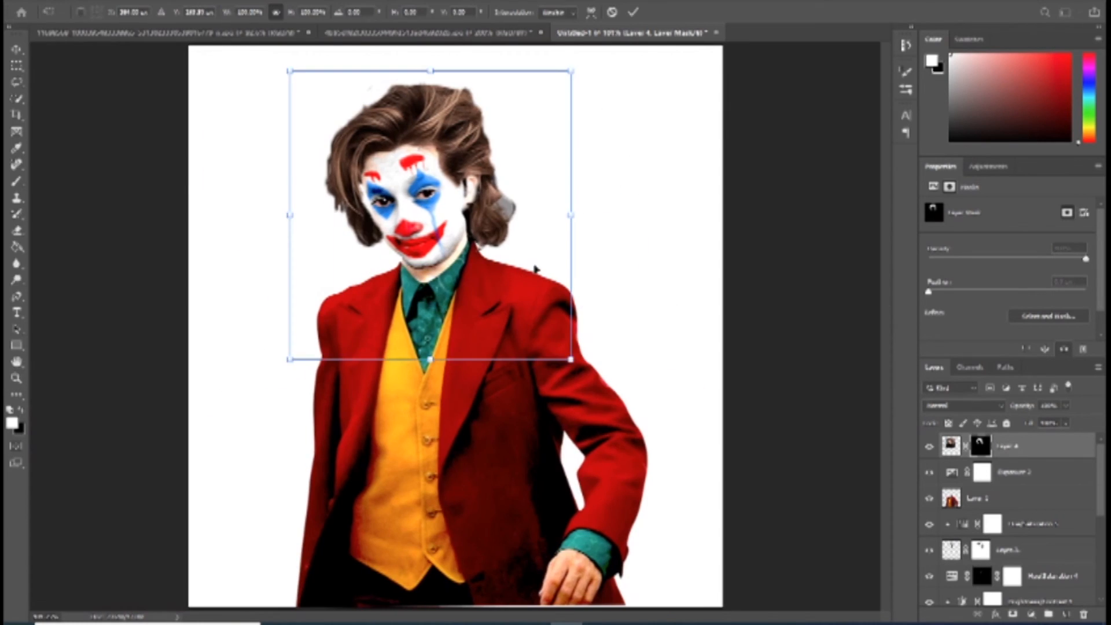
{"action": "left_click_drag", "start_coordinate": [429, 360], "coordinate": [432, 375]}
{"action": "left_click_drag", "start_coordinate": [578, 375], "coordinate": [568, 364]}
{"action": "left_click_drag", "start_coordinate": [501, 228], "coordinate": [496, 225]}
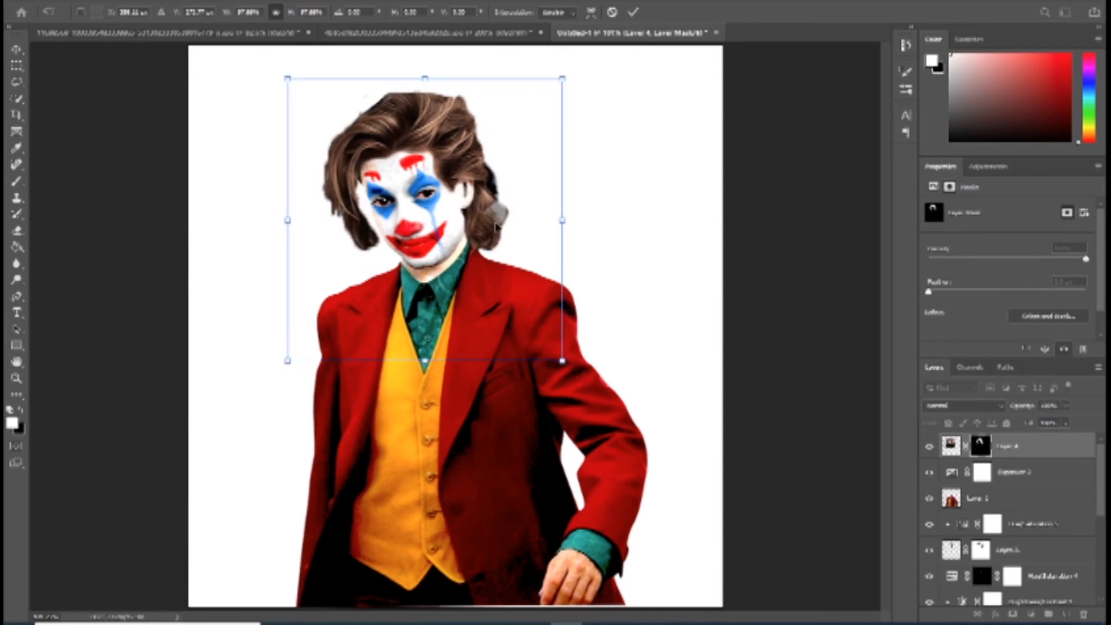
{"action": "key", "text": "Return"}
{"action": "key", "text": "z"}
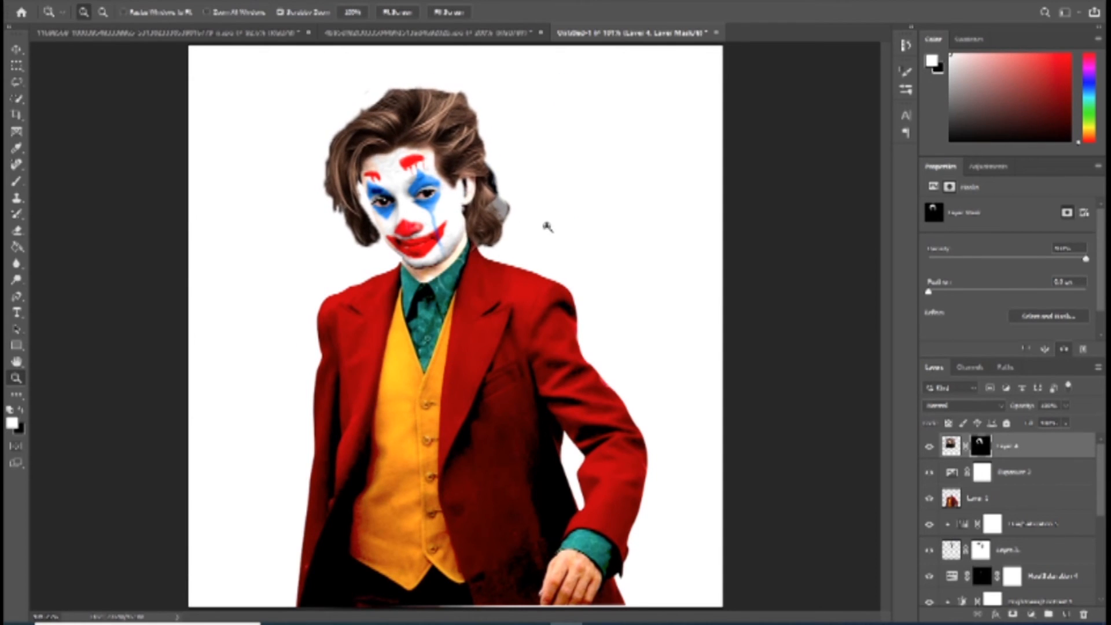
Step: Narrow the brown hair layer so its sides sit closer to the temples and cheeks
{"action": "key", "text": "ctrl+t"}
{"action": "left_click_drag", "start_coordinate": [567, 215], "coordinate": [556, 216]}
{"action": "key", "text": "Return"}
{"action": "key", "text": "z"}
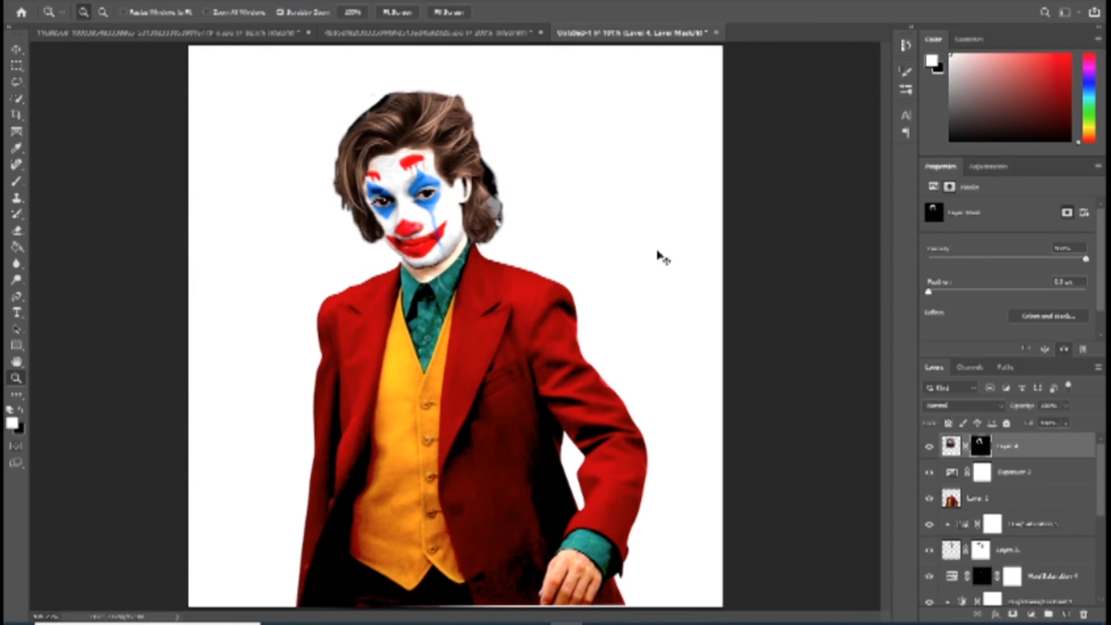
Step: Nudge the brown hair layer in small increments up and sideways to align it with the forehead hairline
{"action": "key", "text": "ctrl+Up"}
{"action": "key", "text": "ctrl+Up"}
{"action": "key", "text": "ctrl+Left"}
{"action": "key", "text": "ctrl+Left"}
{"action": "key", "text": "ctrl+Left"}
{"action": "key", "text": "ctrl+Left"}
{"action": "key", "text": "ctrl+Left"}
{"action": "key", "text": "ctrl+Right"}
{"action": "key", "text": "ctrl+Right"}
{"action": "key", "text": "ctrl+Right"}
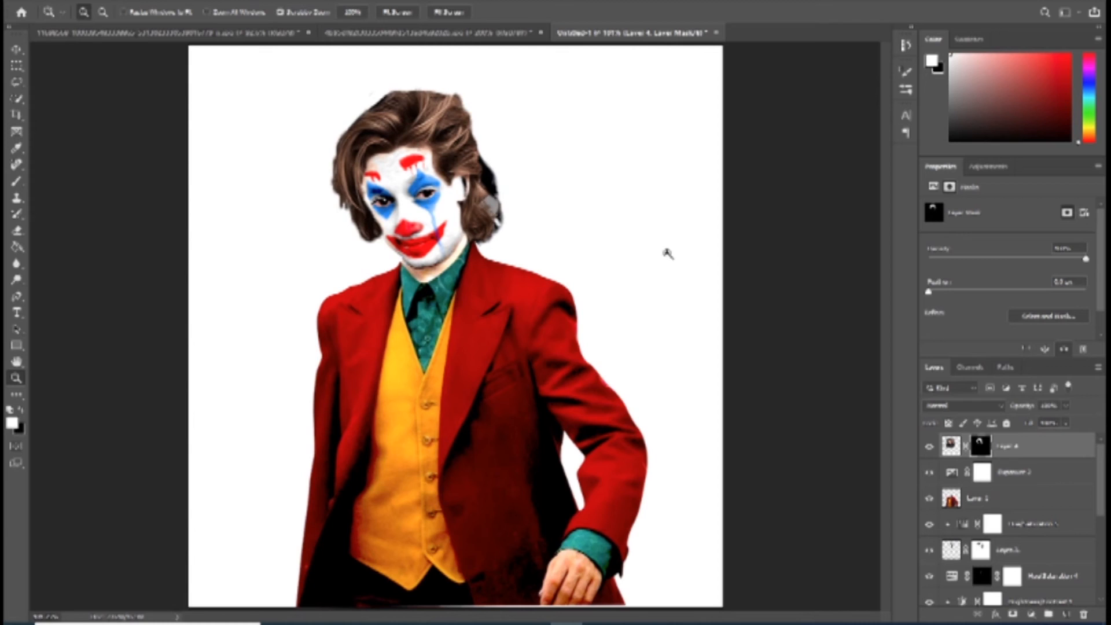
Step: Widen the brown hair with Free Transform and shift it right to uncover the ear and cover the dark hair behind it
{"action": "left_click", "coordinate": [472, 224]}
{"action": "key", "text": "b"}
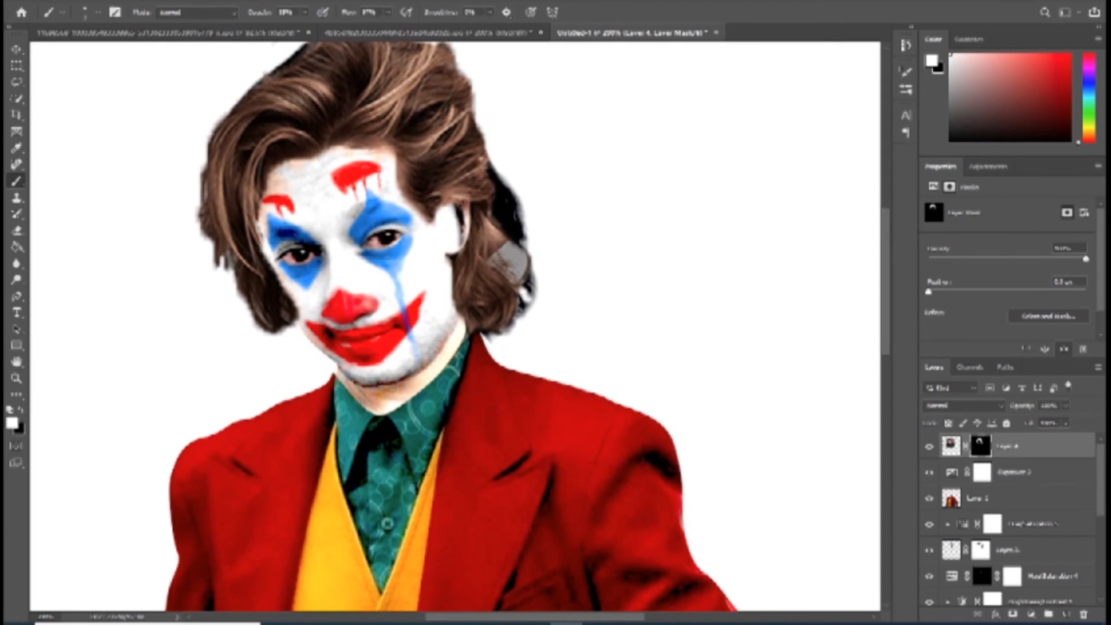
{"action": "key", "text": "x"}
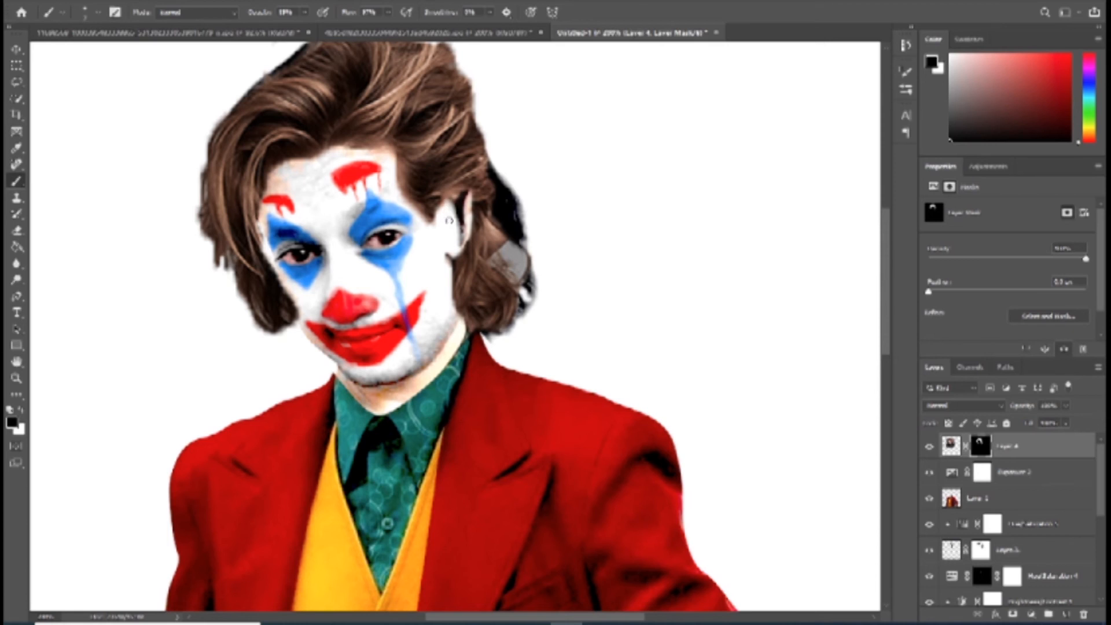
{"action": "key", "text": "ctrl+t"}
{"action": "left_click_drag", "start_coordinate": [634, 275], "coordinate": [660, 268]}
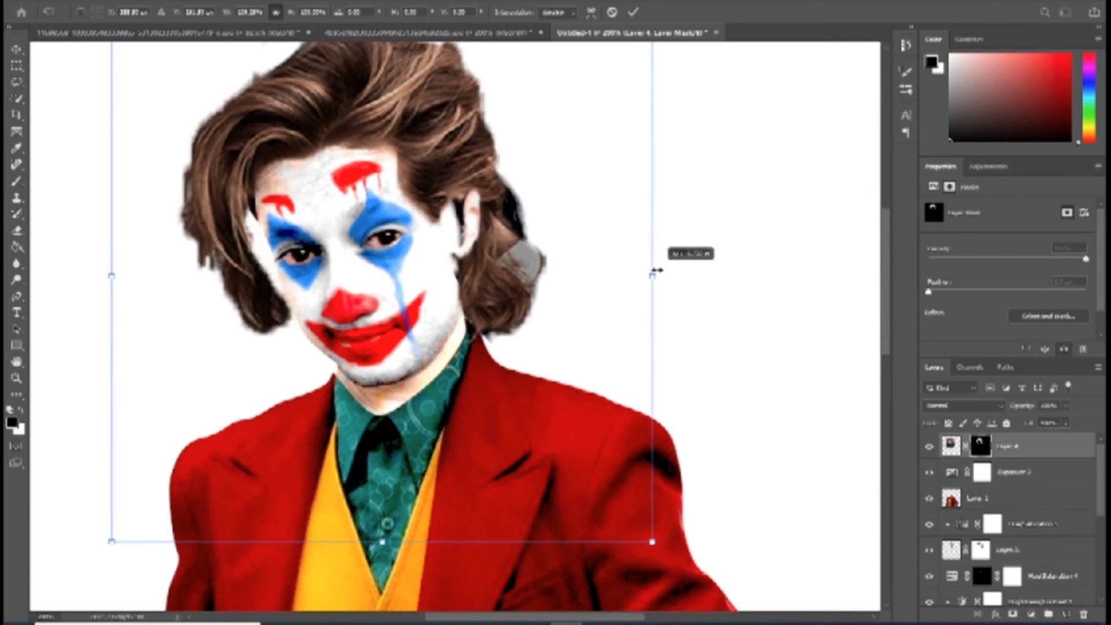
{"action": "left_click_drag", "start_coordinate": [521, 248], "coordinate": [546, 250]}
{"action": "key", "text": "Return"}
Step: Paint black on the hair layer's mask to clean the forehead hairline and trim the side strands and the grey patch by the back curls
{"action": "key", "text": "b"}
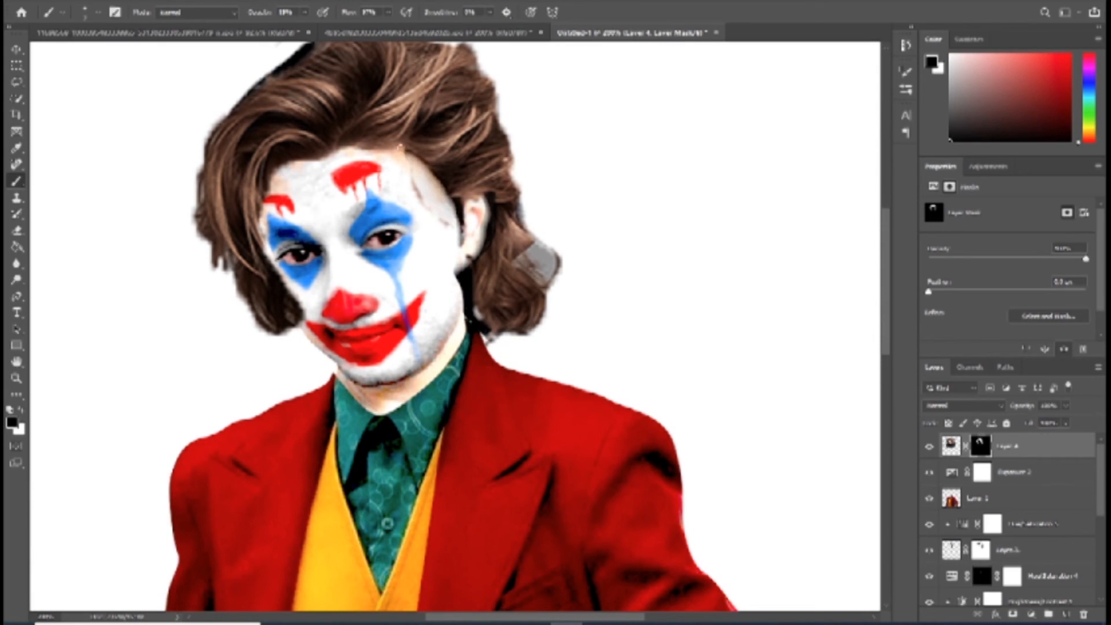
{"action": "left_click_drag", "start_coordinate": [317, 149], "coordinate": [347, 153]}
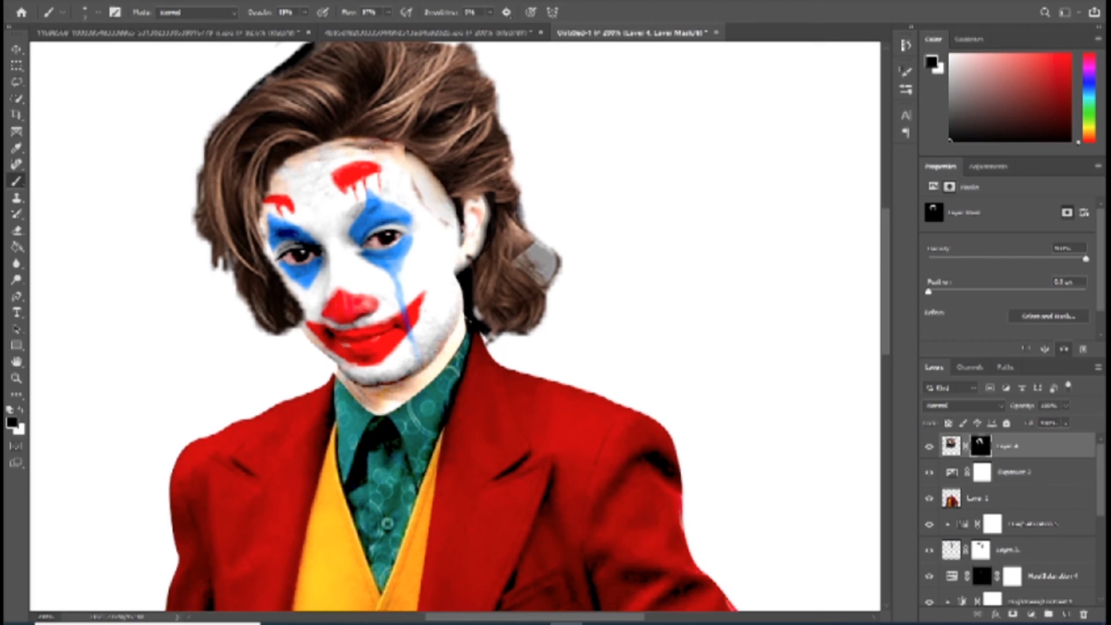
{"action": "scroll", "coordinate": [437, 227], "scroll_direction": "down", "scroll_amount": 2}
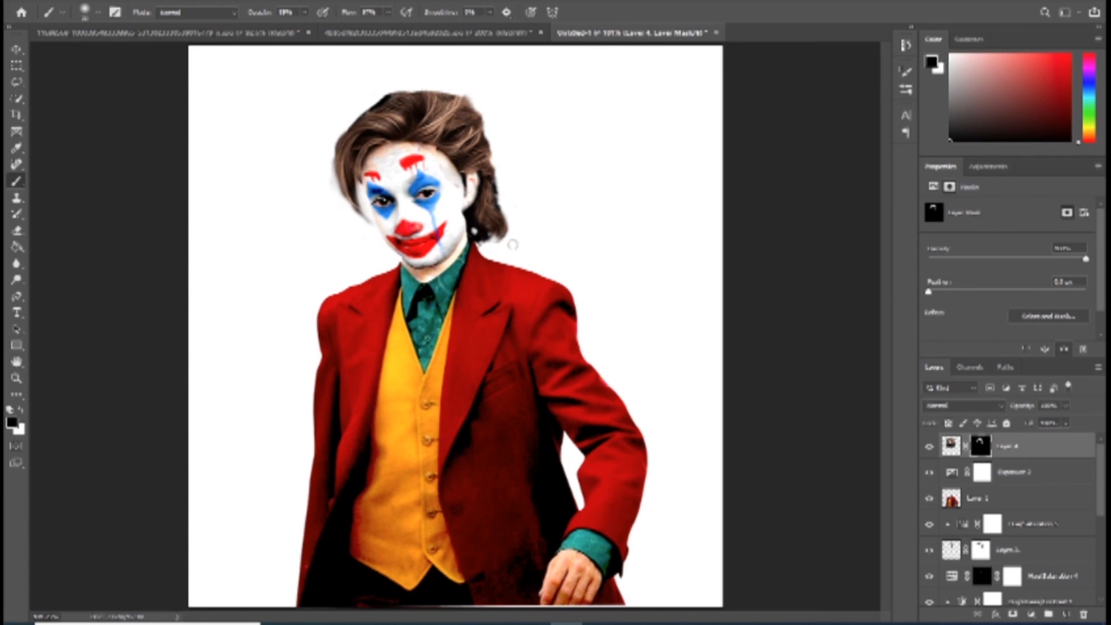
Step: Squeeze the trimmed brown hair horizontally so it fits the head more tightly around the face
{"action": "key", "text": "ctrl+t"}
{"action": "left_click_drag", "start_coordinate": [573, 215], "coordinate": [559, 216]}
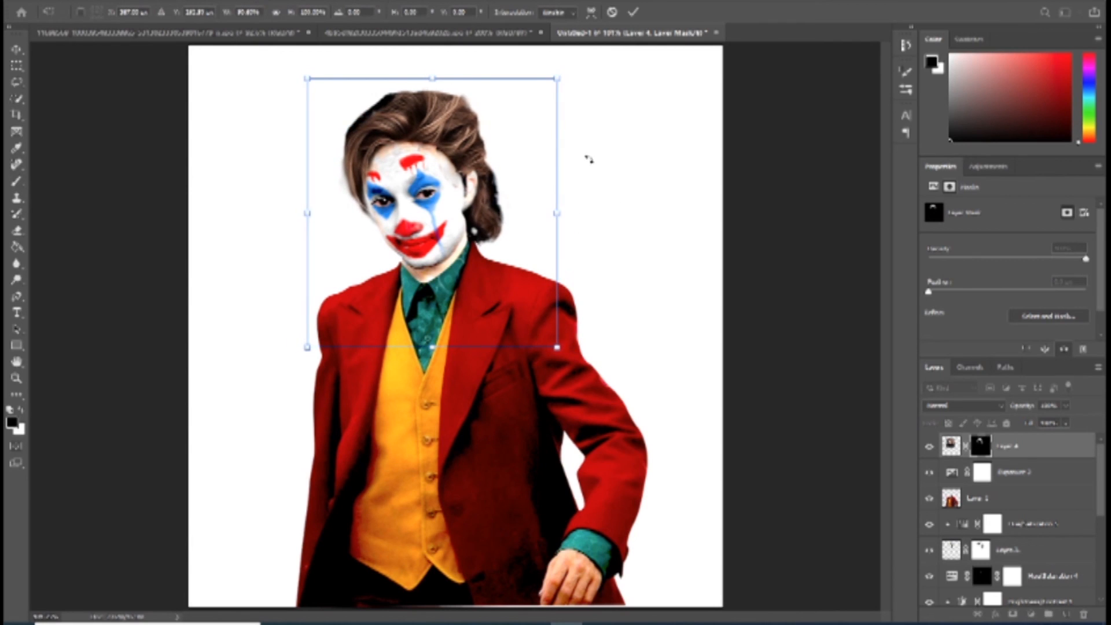
{"action": "key", "text": "Return"}
{"action": "key", "text": "b"}
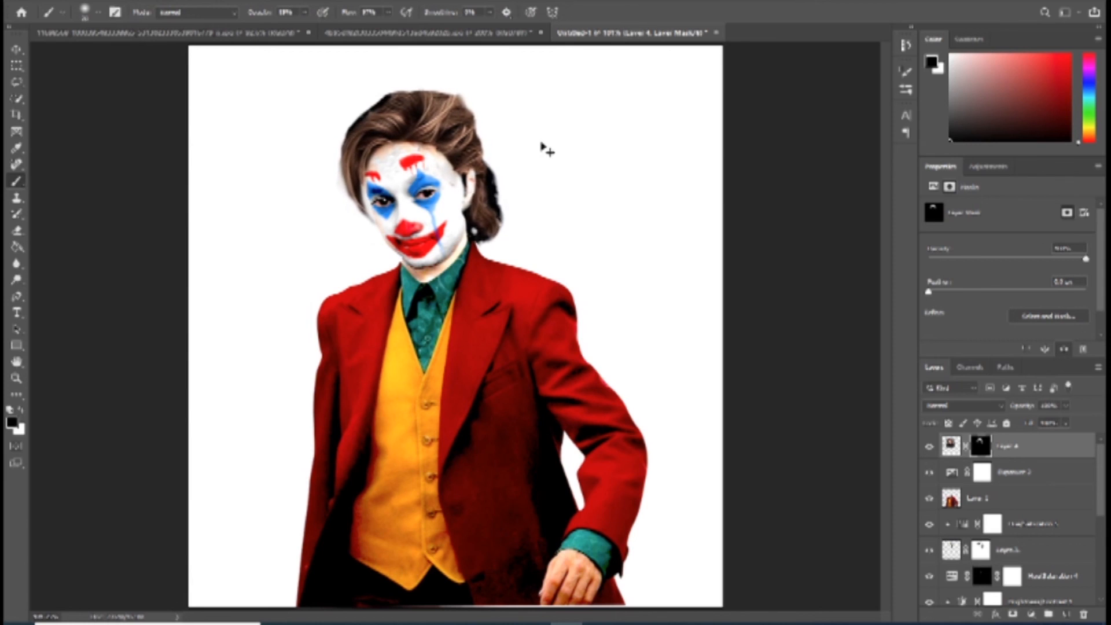
Step: Fit the whole figure in view and make the brown hair layer's image active instead of its mask
{"action": "key", "text": "z"}
{"action": "right_click", "coordinate": [539, 157]}
{"action": "left_click", "coordinate": [552, 164]}
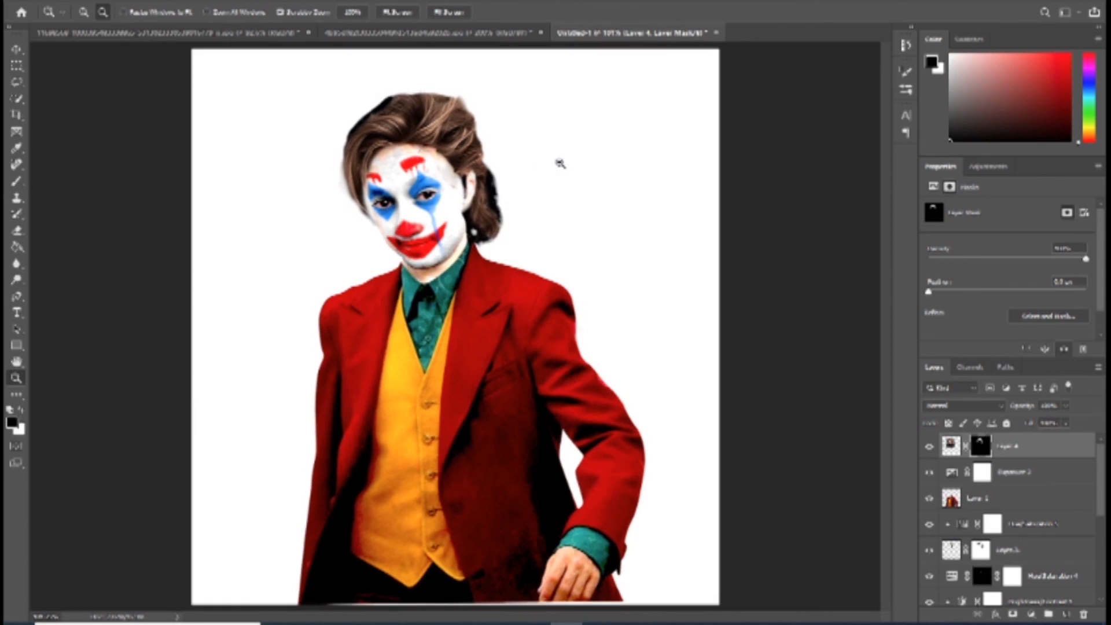
{"action": "left_click_drag", "start_coordinate": [1043, 454], "coordinate": [994, 458]}
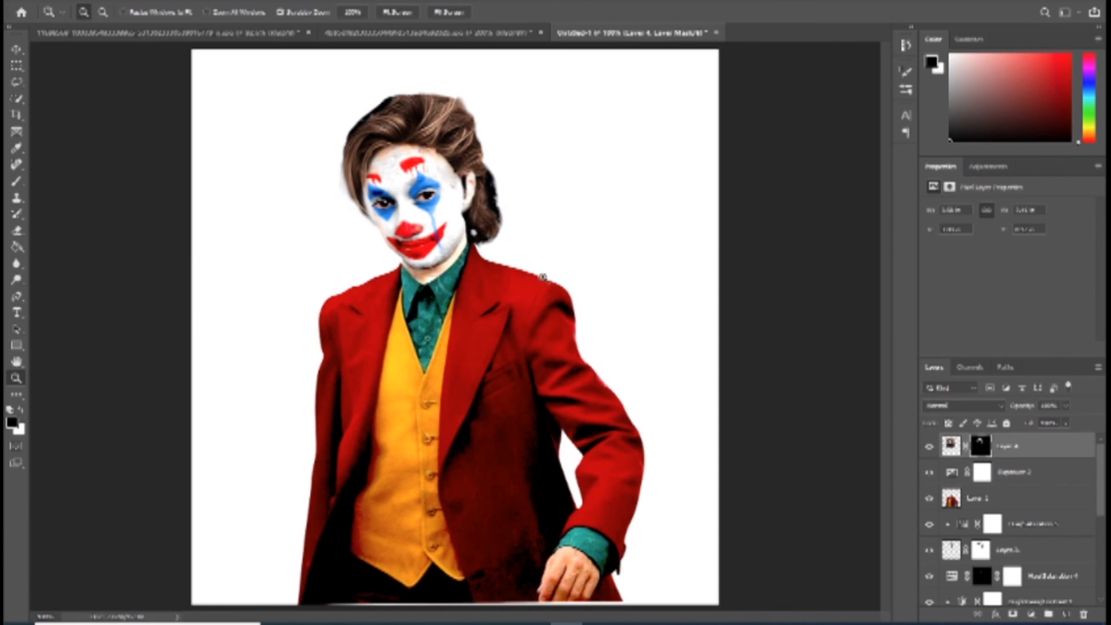